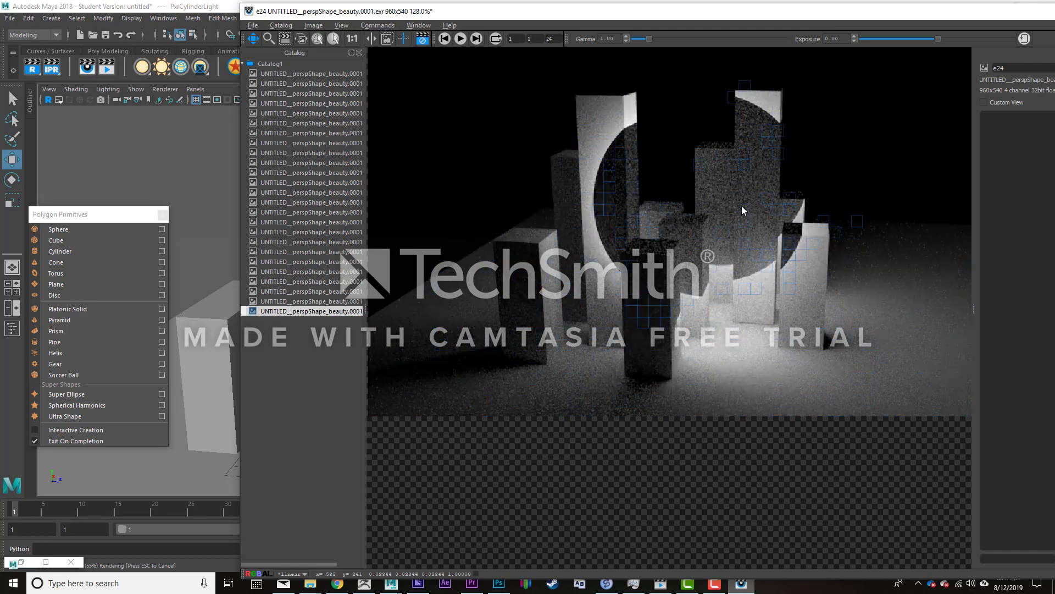
- Stop the running render, expand the cylinder light's Refine settings, and delete the PxrCylinderLight from the scene
{"action": "key", "text": "Escape"}
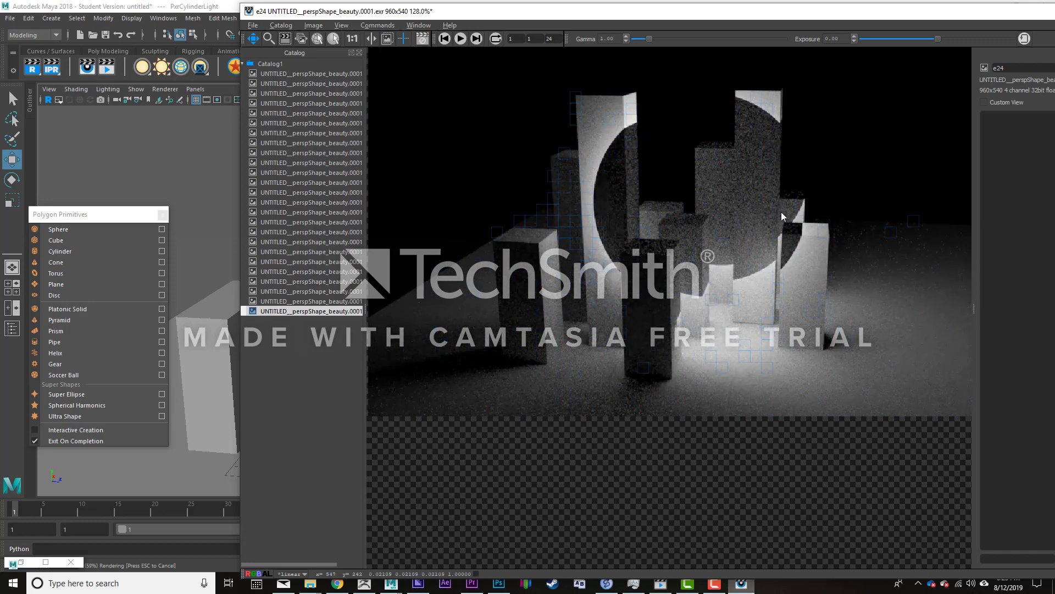
{"action": "left_click", "coordinate": [1054, 11]}
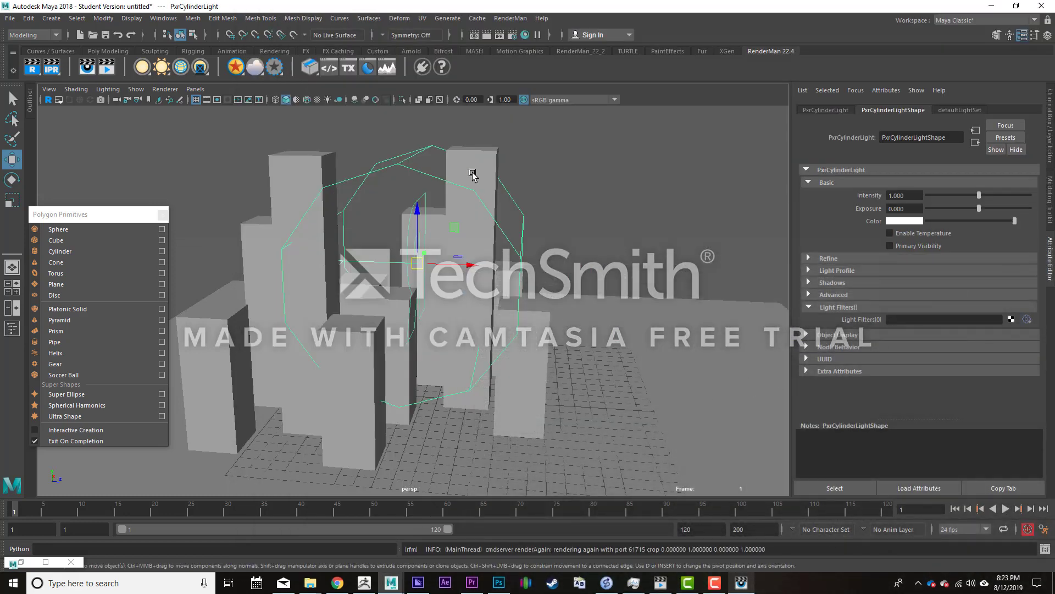
{"action": "left_click", "coordinate": [807, 259]}
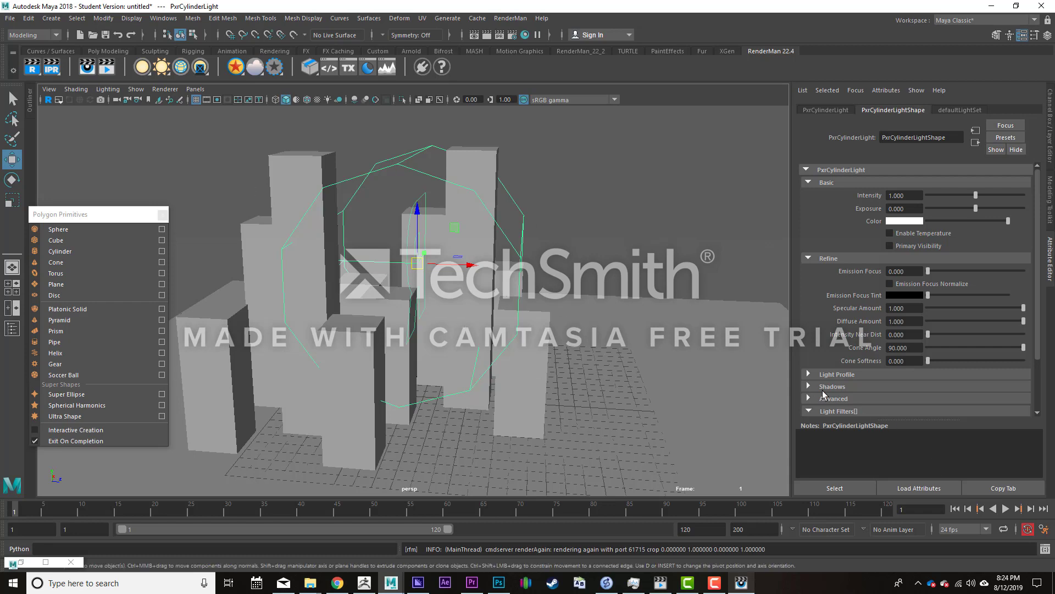
{"action": "left_click_drag", "start_coordinate": [634, 258], "coordinate": [540, 230], "text": "alt"}
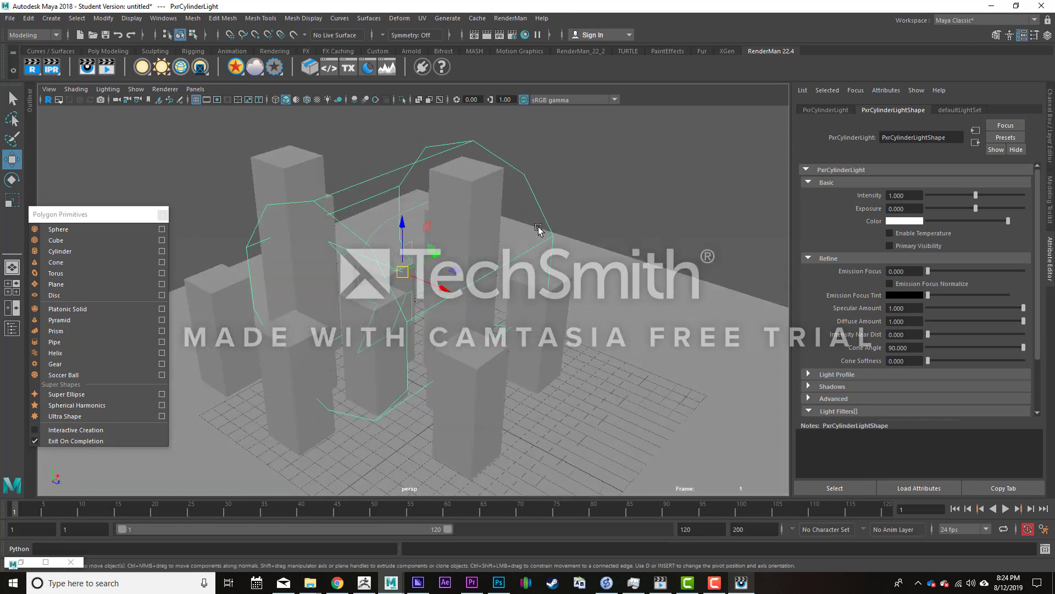
{"action": "key", "text": "Delete"}
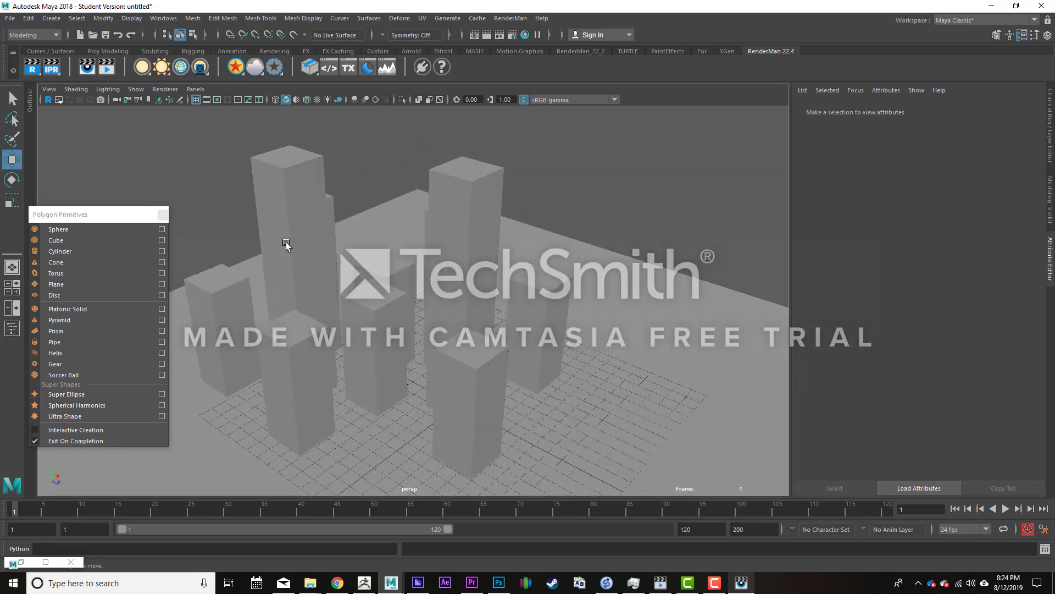
- Add a RenderMan PxrDomeLight to the block scene
{"action": "right_click", "coordinate": [141, 68]}
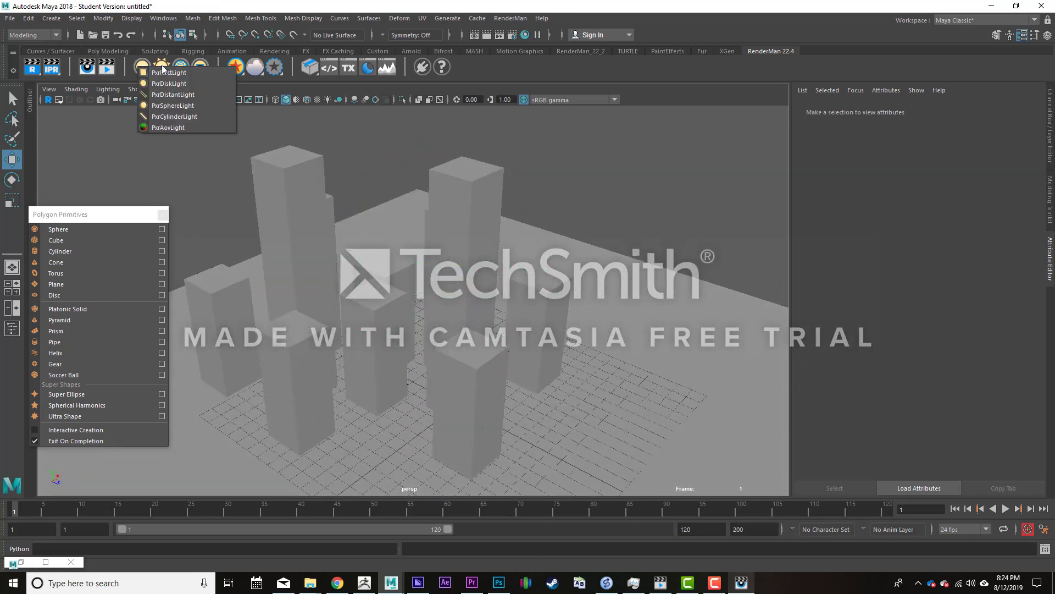
{"action": "right_click", "coordinate": [160, 67]}
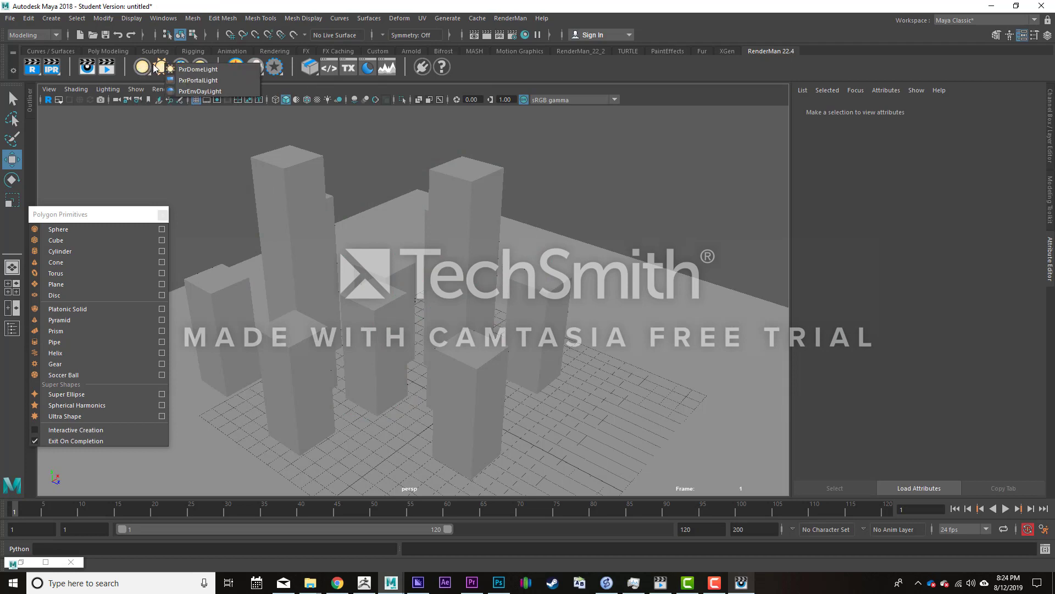
{"action": "left_click", "coordinate": [198, 70]}
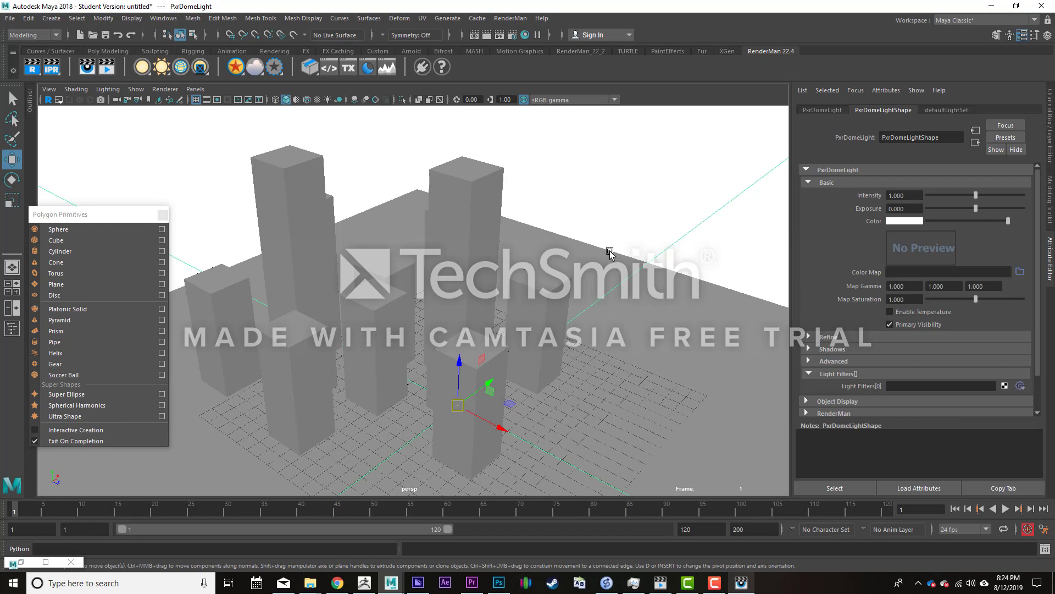
- Render the blocks from a raised viewpoint with the untextured white dome light and check the image
{"action": "left_click_drag", "start_coordinate": [562, 302], "coordinate": [468, 301], "text": "alt"}
{"action": "right_click_drag", "start_coordinate": [468, 302], "coordinate": [370, 304], "text": "alt"}
{"action": "left_click_drag", "start_coordinate": [370, 303], "coordinate": [505, 319], "text": "alt"}
{"action": "right_click_drag", "start_coordinate": [504, 319], "coordinate": [514, 385], "text": "alt"}
{"action": "left_click_drag", "start_coordinate": [484, 324], "coordinate": [473, 341], "text": "alt"}
{"action": "left_click", "coordinate": [741, 582]}
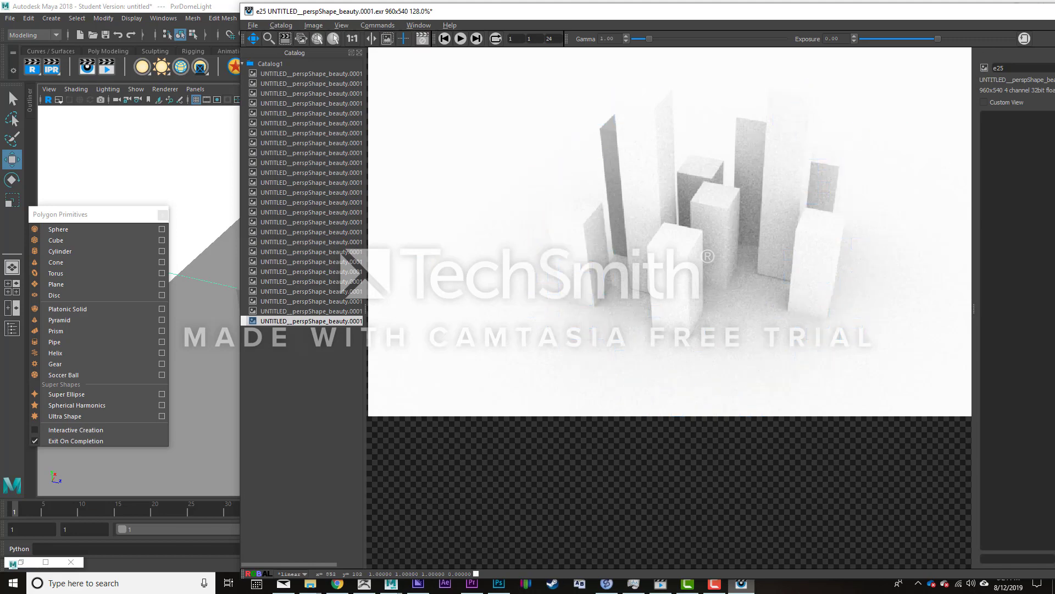
{"action": "key", "text": "alt+Tab"}
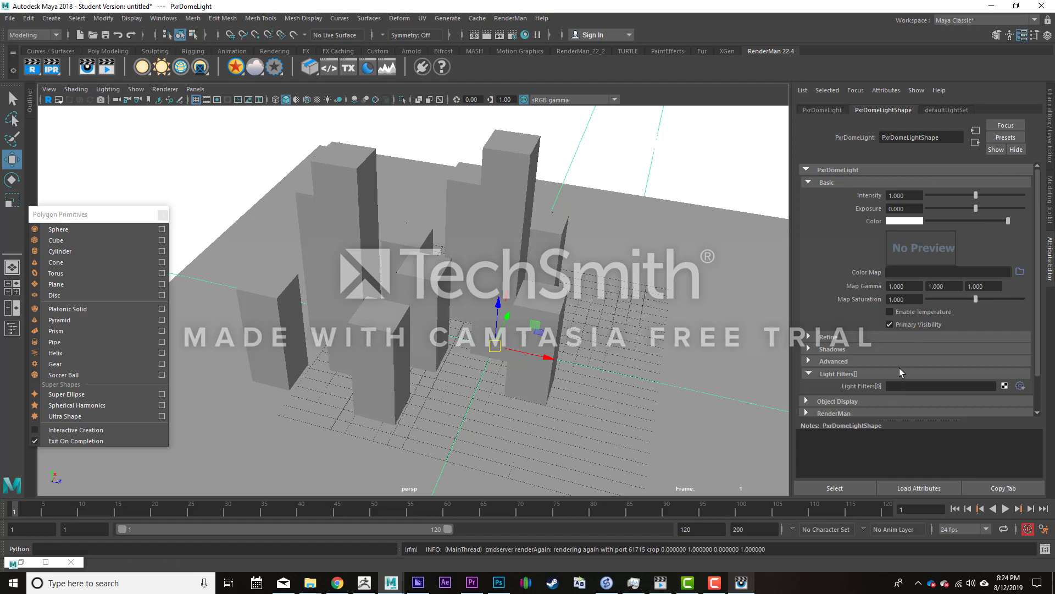
- Open the file picker for the dome light's color map and go to the E:\OneDrive\OneDrive folder
{"action": "right_click", "coordinate": [167, 70]}
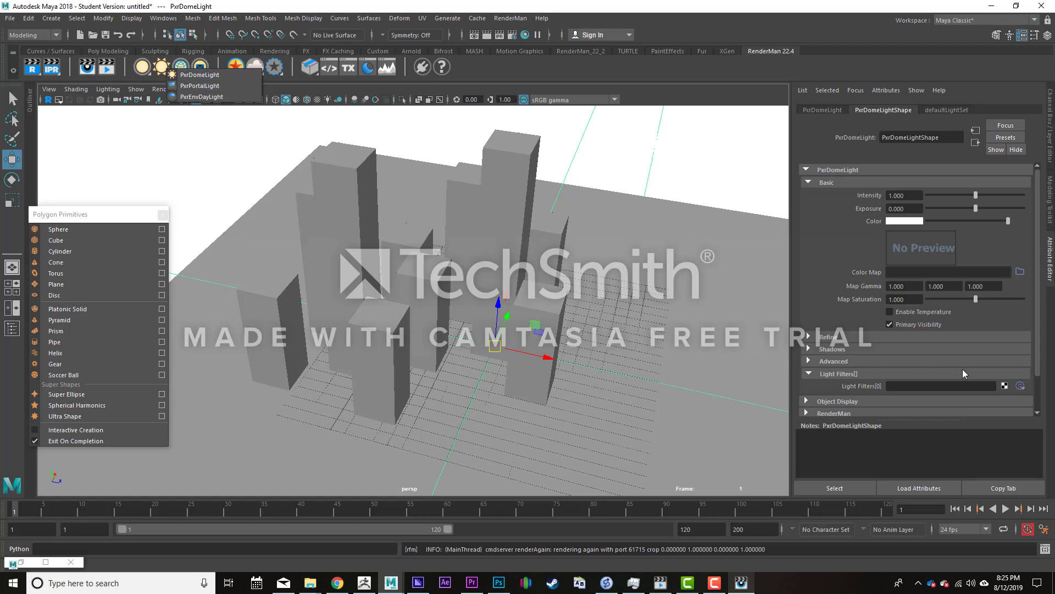
{"action": "left_click", "coordinate": [1021, 274]}
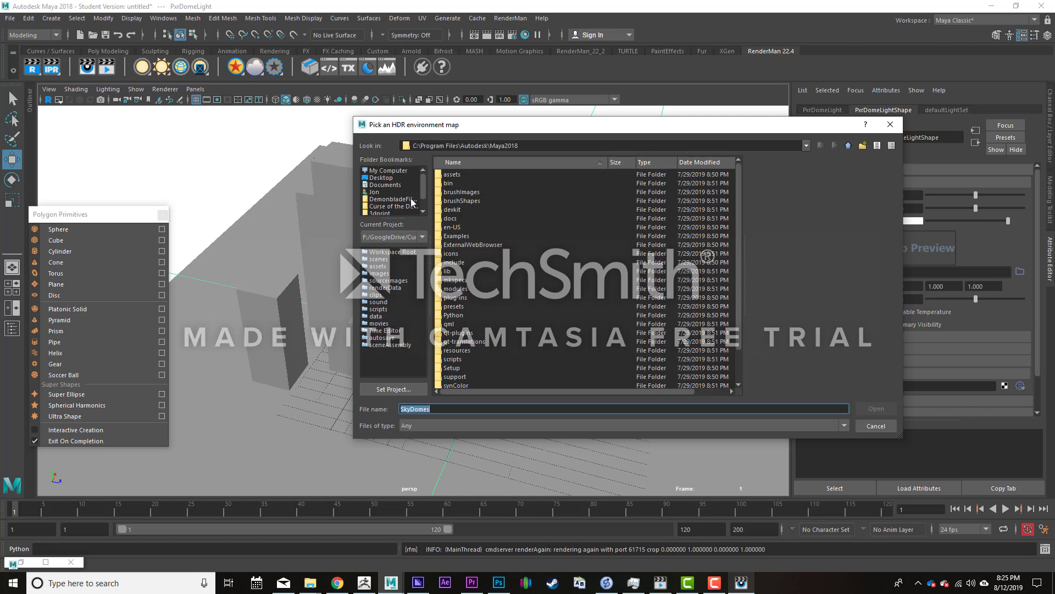
{"action": "left_click", "coordinate": [423, 212]}
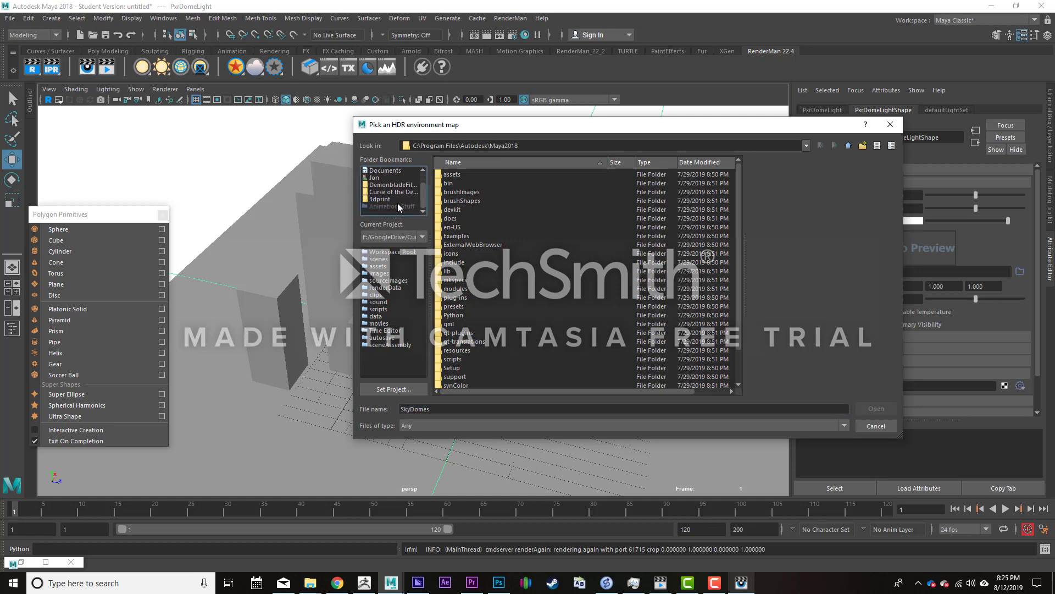
{"action": "left_click", "coordinate": [403, 186]}
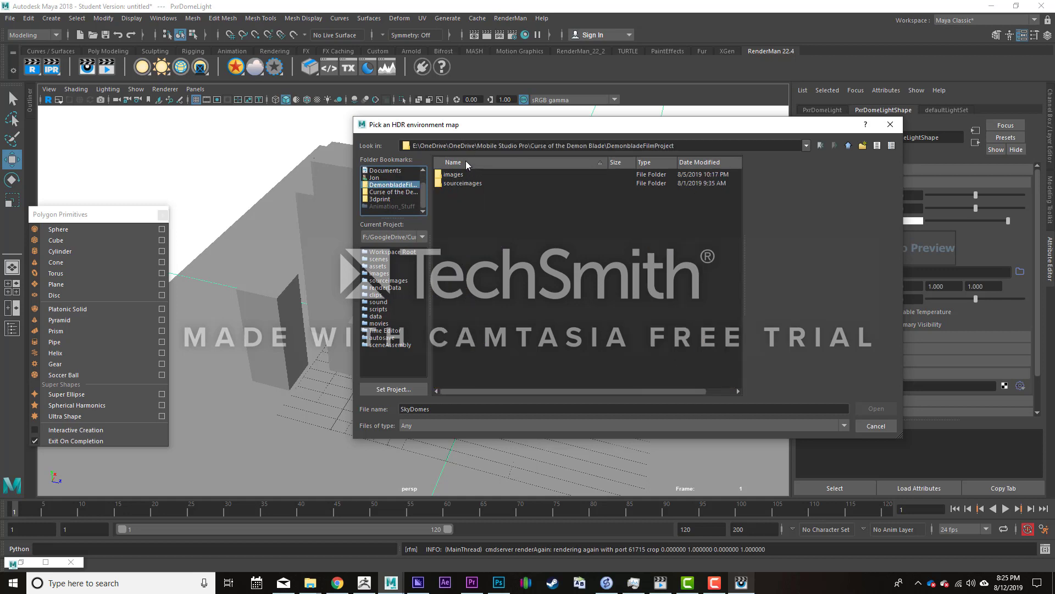
{"action": "left_click", "coordinate": [850, 146]}
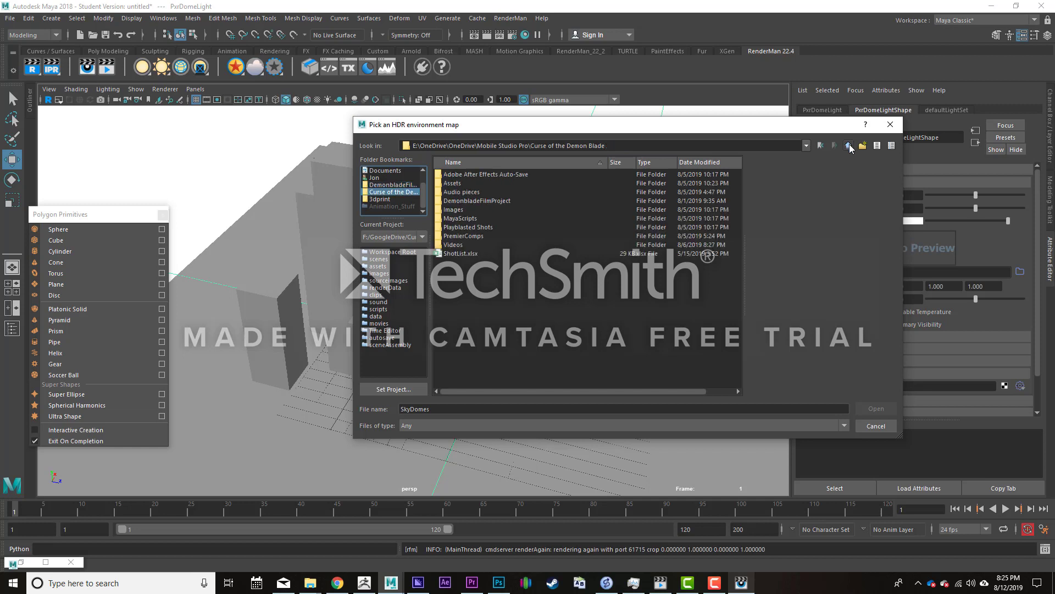
{"action": "left_click", "coordinate": [850, 146]}
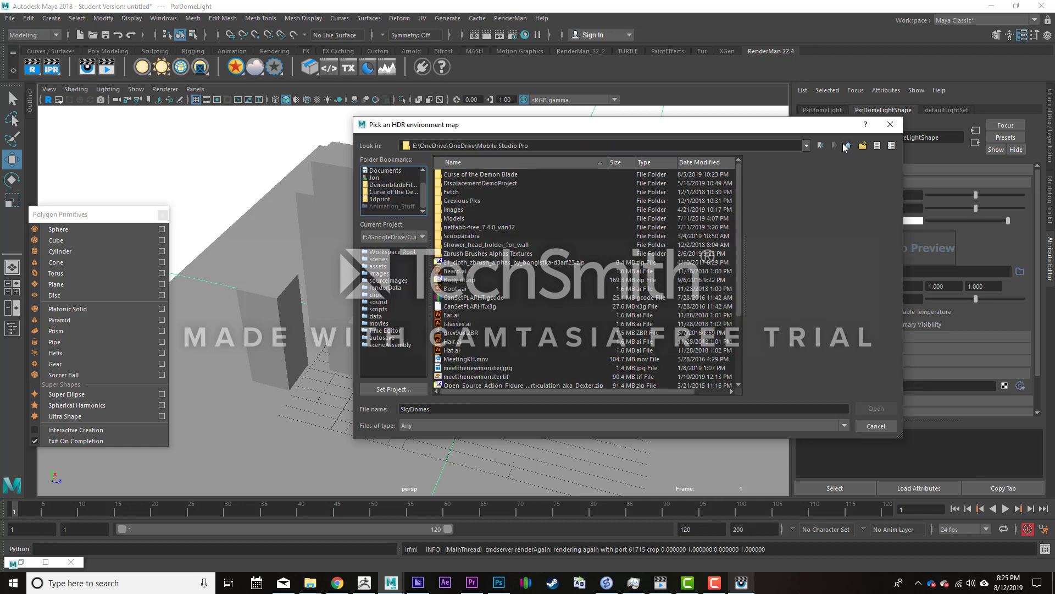
{"action": "left_click", "coordinate": [849, 147]}
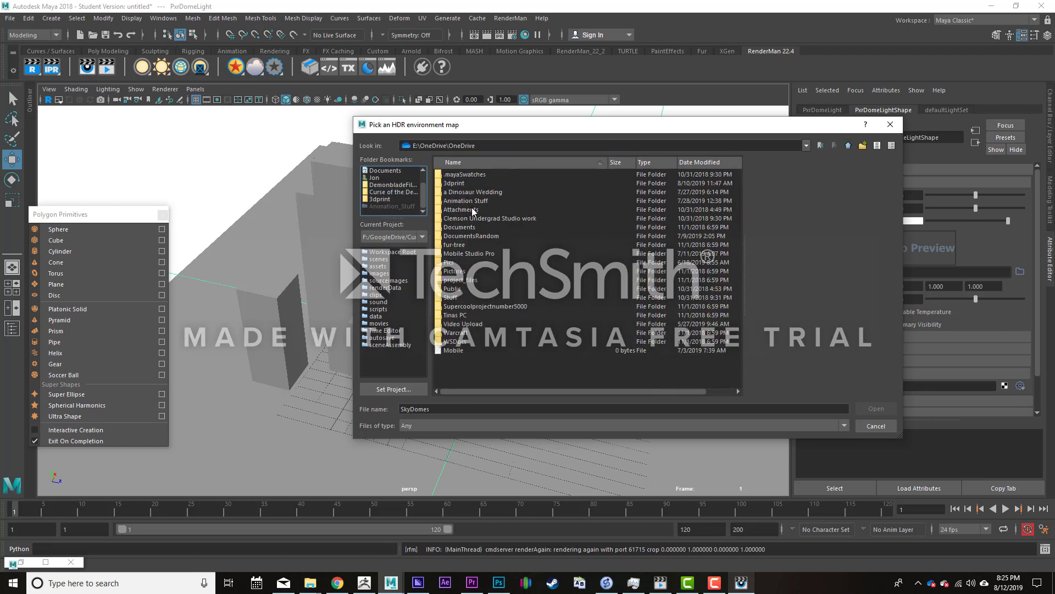
- Load Mono_Lake_B_Ref.hdr from the Animation Stuff\HDRI\Mono_Lake_B folder as the dome light's color map
{"action": "double_click", "coordinate": [490, 200]}
{"action": "left_click", "coordinate": [455, 265]}
{"action": "double_click", "coordinate": [455, 266]}
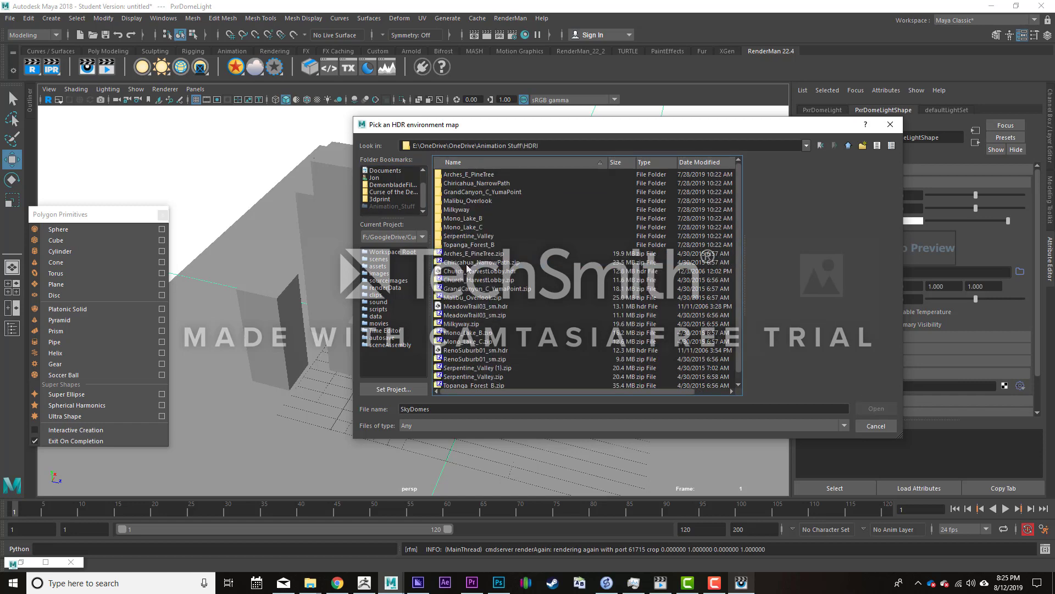
{"action": "double_click", "coordinate": [461, 218]}
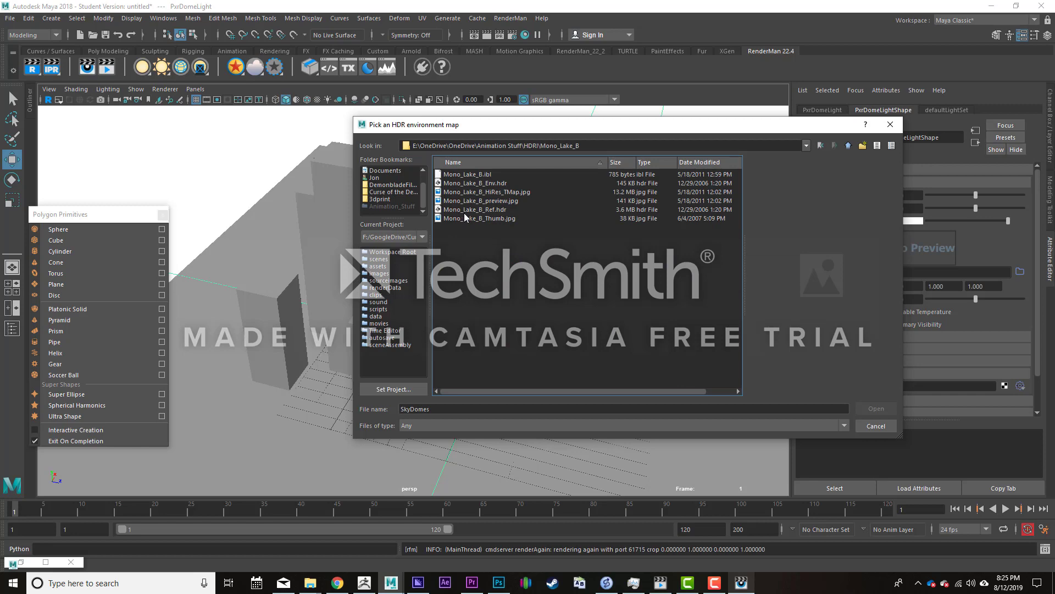
{"action": "left_click", "coordinate": [463, 211]}
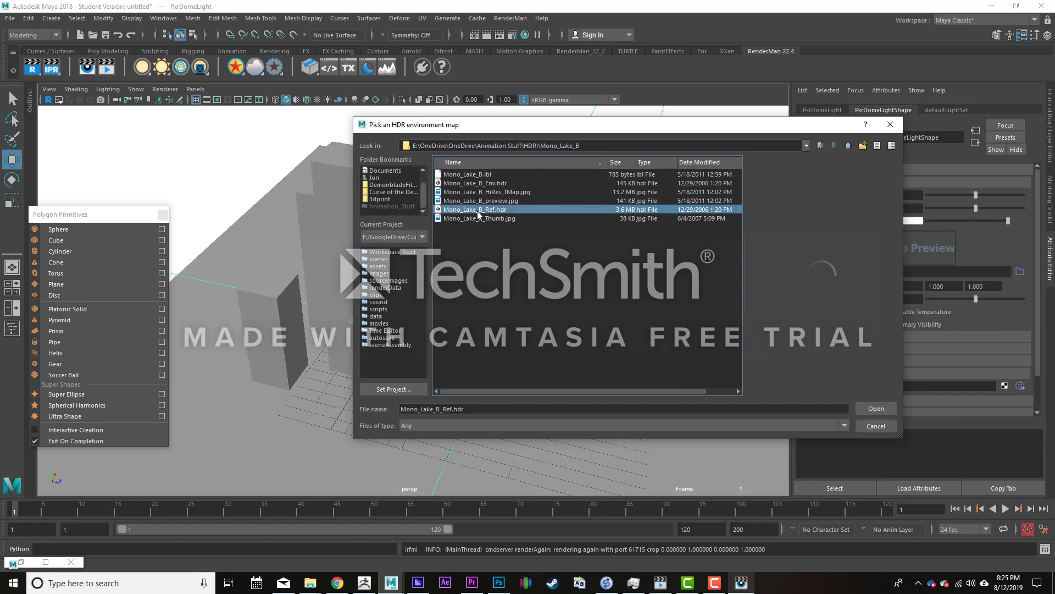
{"action": "left_click", "coordinate": [887, 409]}
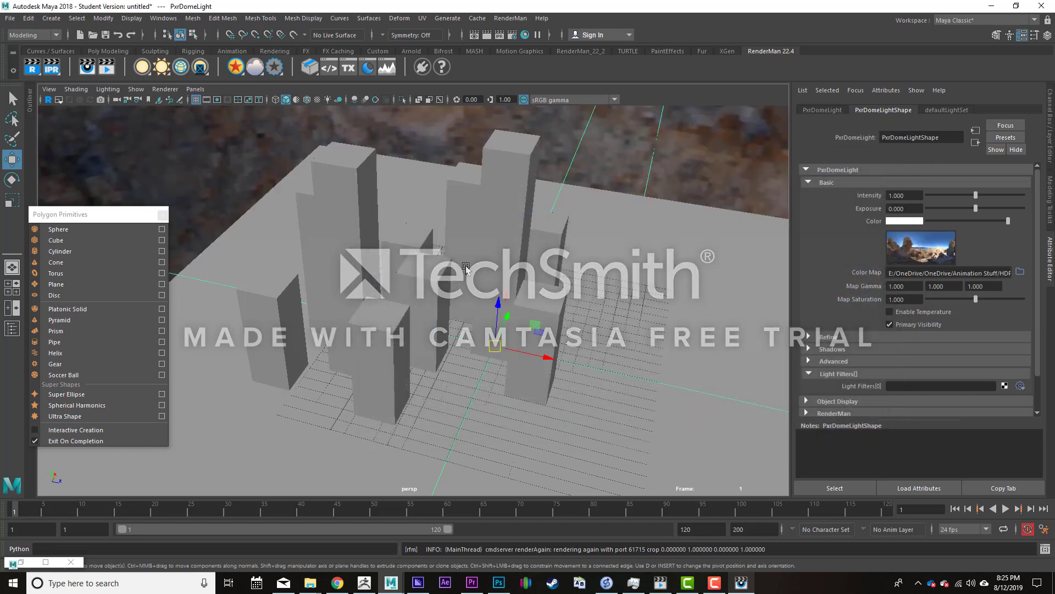
- Frame the blocks against the rocky environment background and render the scene with the HDR dome light
{"action": "left_click_drag", "start_coordinate": [471, 256], "coordinate": [423, 199], "text": "alt"}
{"action": "right_click_drag", "start_coordinate": [442, 321], "coordinate": [254, 219], "text": "alt"}
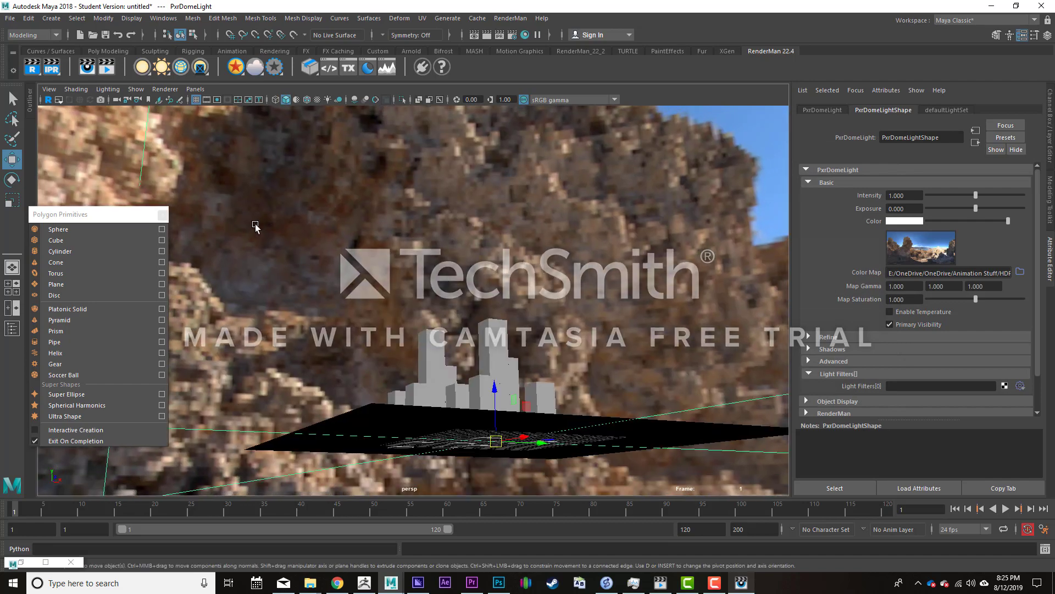
{"action": "left_click_drag", "start_coordinate": [361, 255], "coordinate": [440, 309], "text": "alt"}
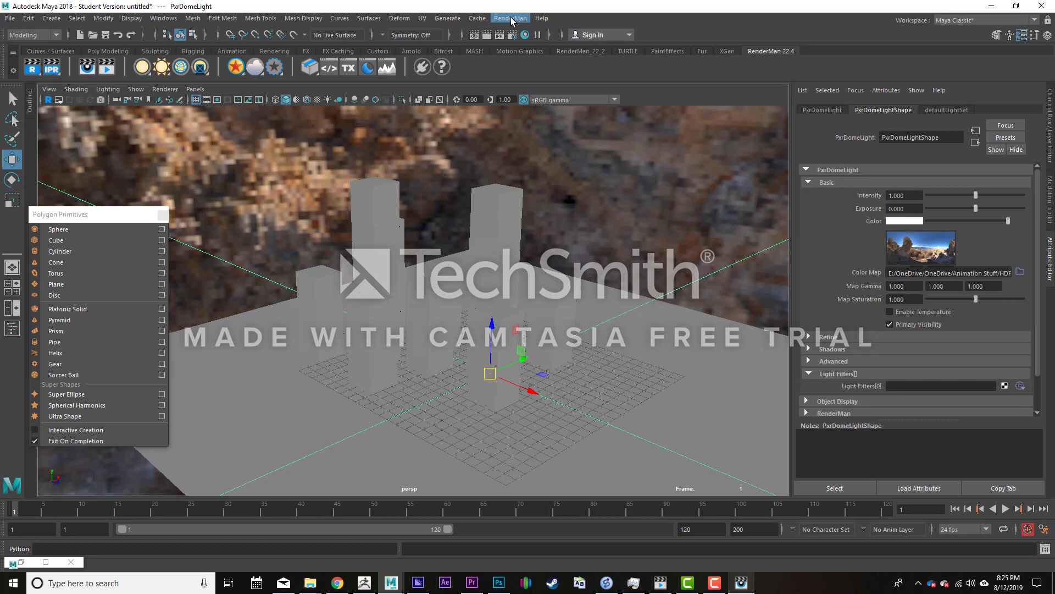
{"action": "left_click", "coordinate": [511, 18]}
{"action": "left_click", "coordinate": [741, 583]}
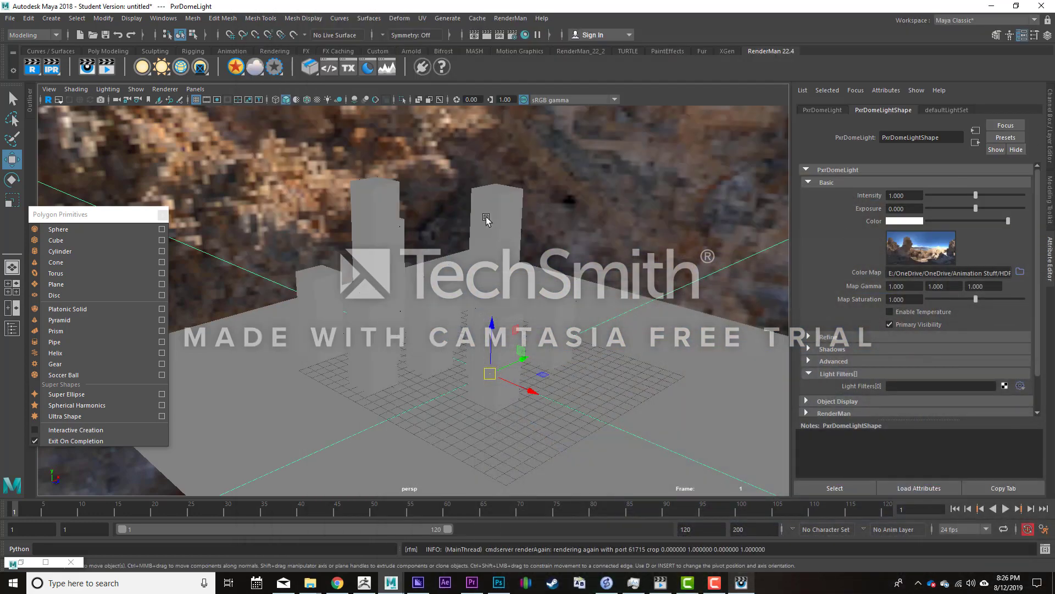
- Set the primary specular face color of the tall block's PxrSurface1 material to white and render the reflective blocks
{"action": "left_click", "coordinate": [489, 216]}
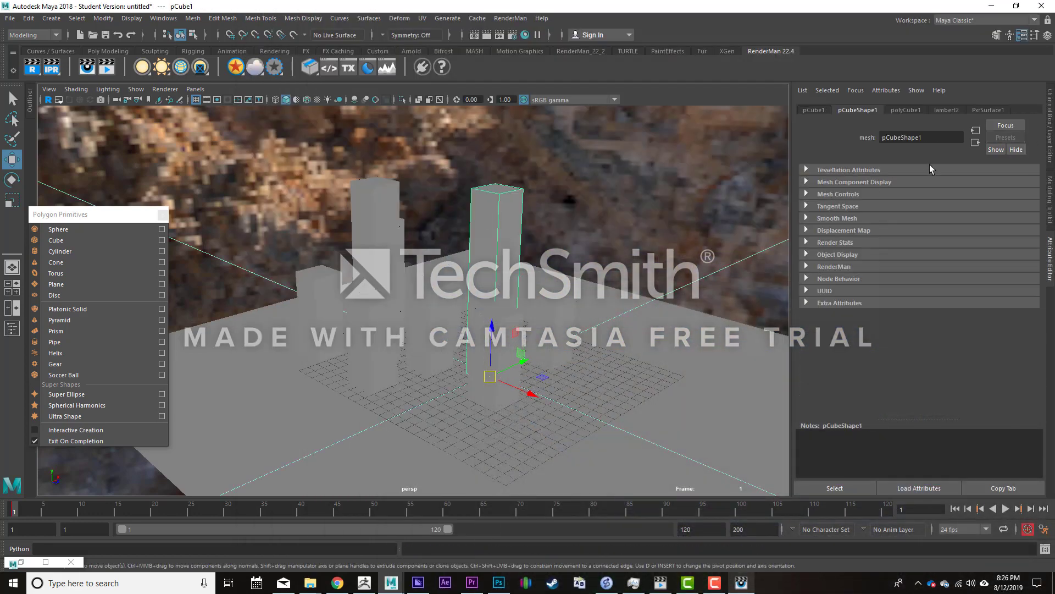
{"action": "left_click", "coordinate": [989, 110]}
{"action": "left_click_drag", "start_coordinate": [941, 282], "coordinate": [1010, 284]}
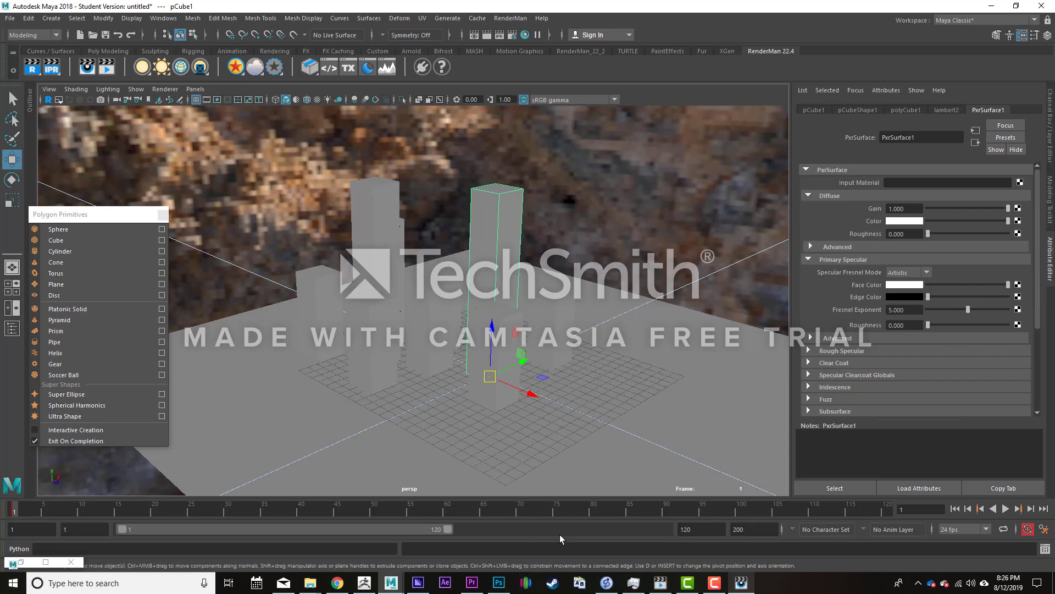
{"action": "left_click", "coordinate": [752, 587]}
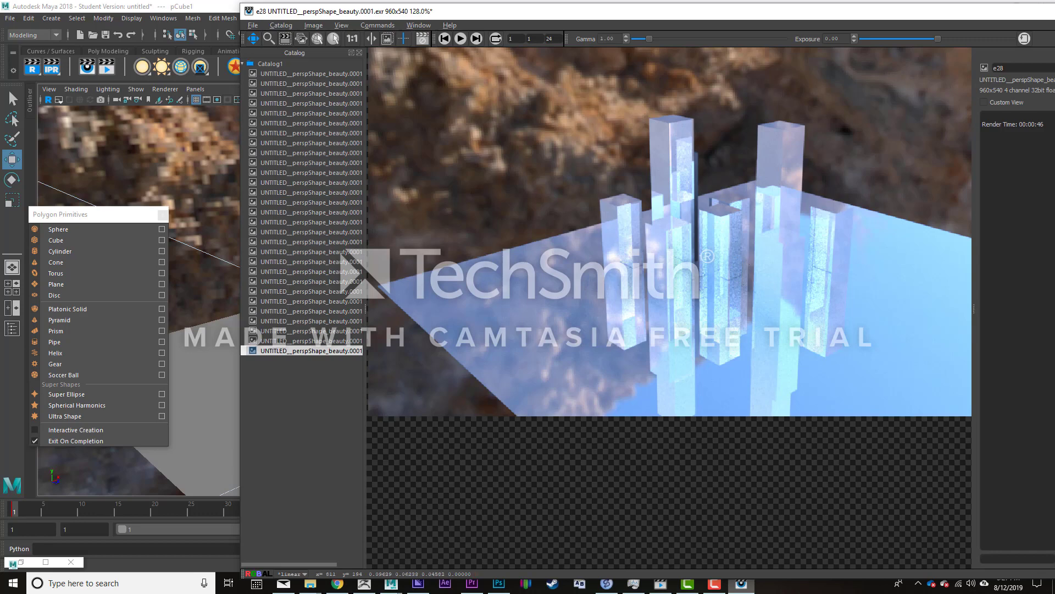
- Darken PxrSurface1's primary specular face color to dark grey, set its specular roughness to 0.208, and render again
{"action": "key", "text": "alt+Tab"}
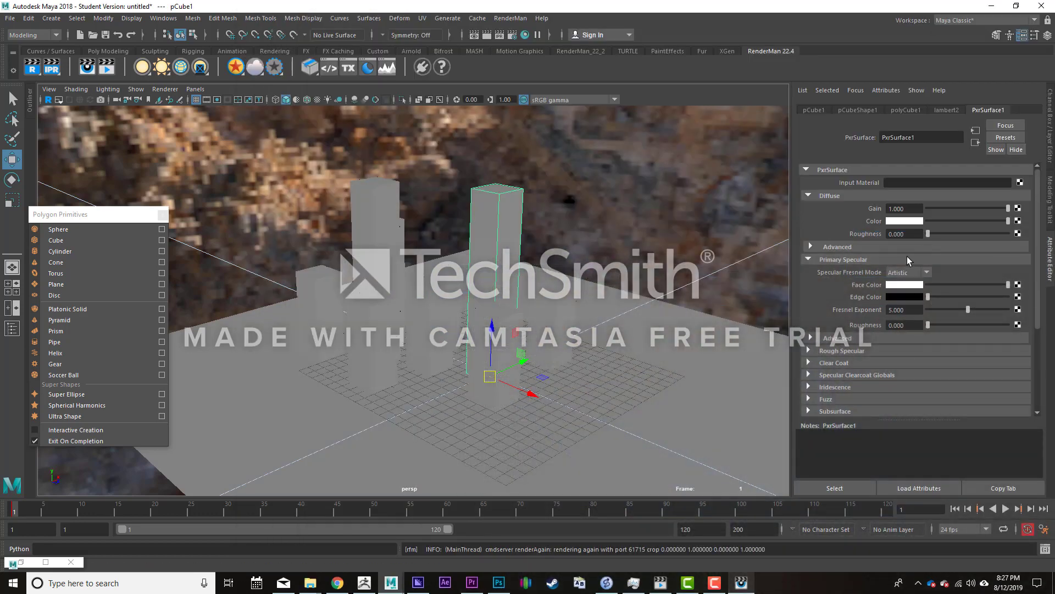
{"action": "left_click_drag", "start_coordinate": [960, 285], "coordinate": [936, 283]}
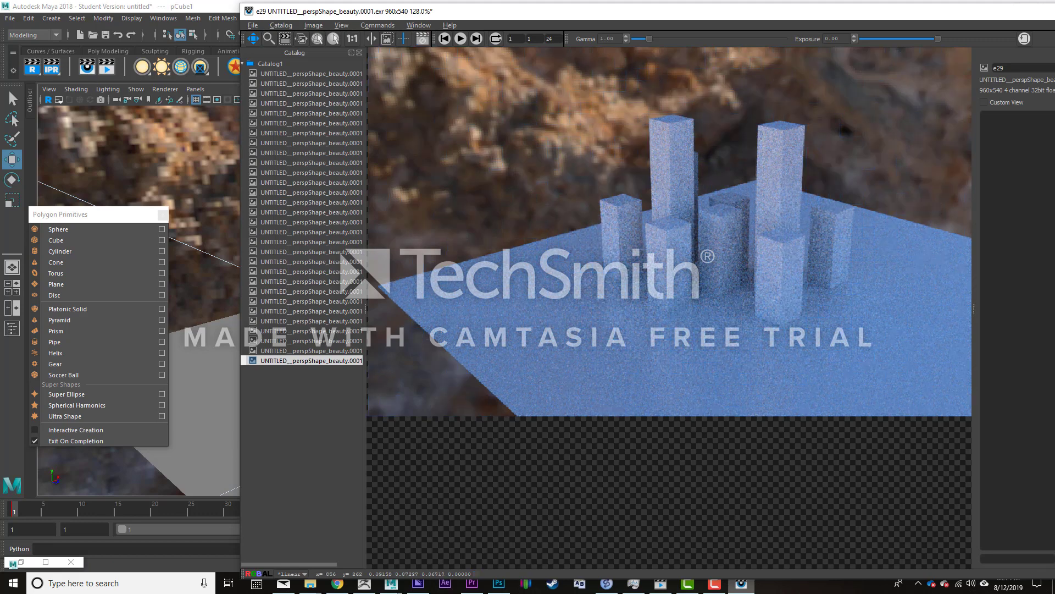
{"action": "key", "text": "alt+Tab"}
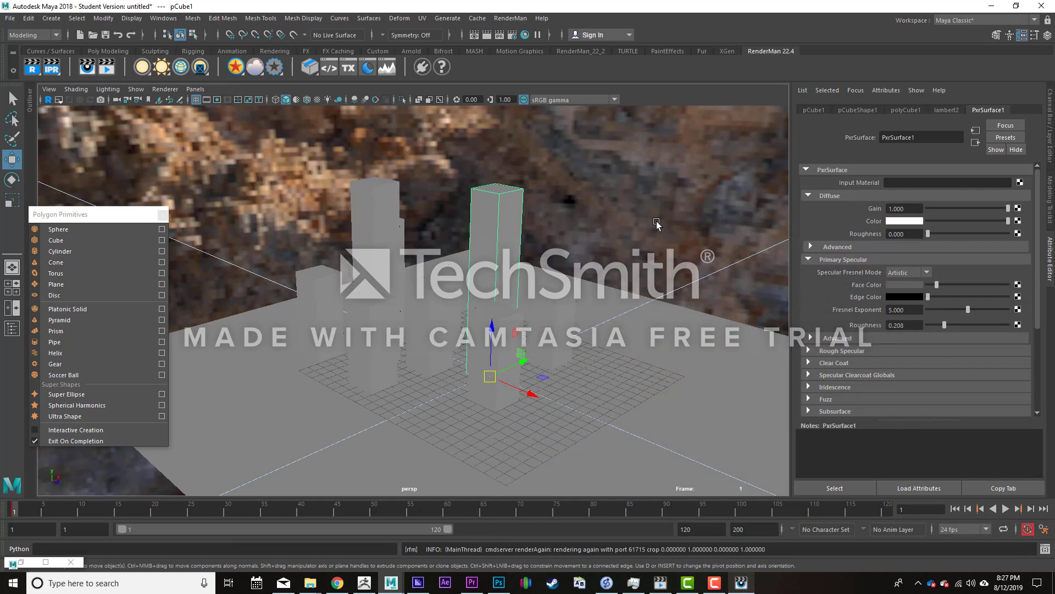
- Delete the HDR dome light and add a PxrPortalLight in its place
{"action": "left_click", "coordinate": [647, 140]}
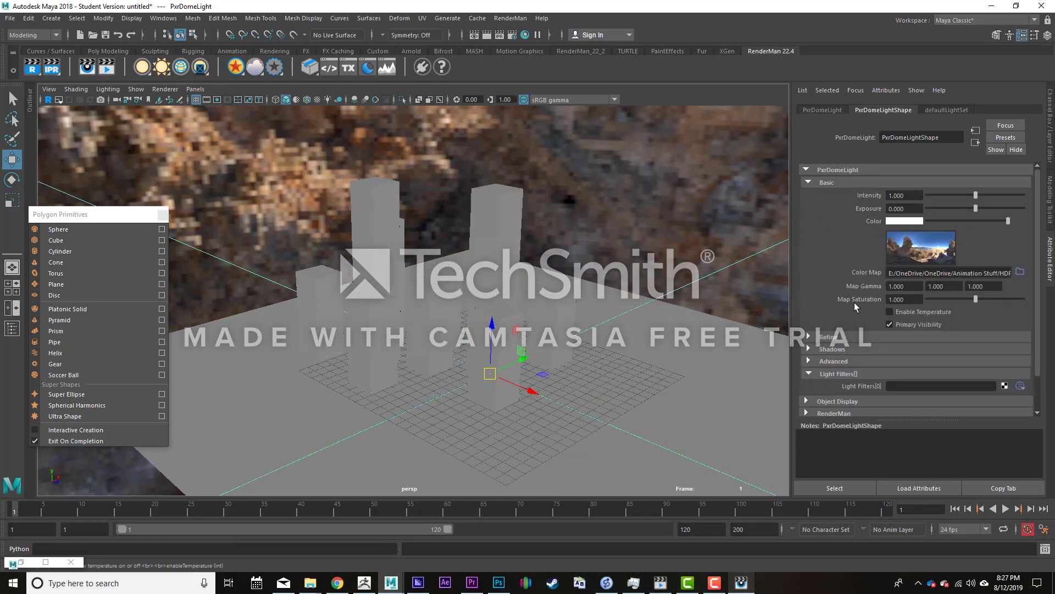
{"action": "scroll", "coordinate": [856, 334], "scroll_direction": "down", "scroll_amount": 3}
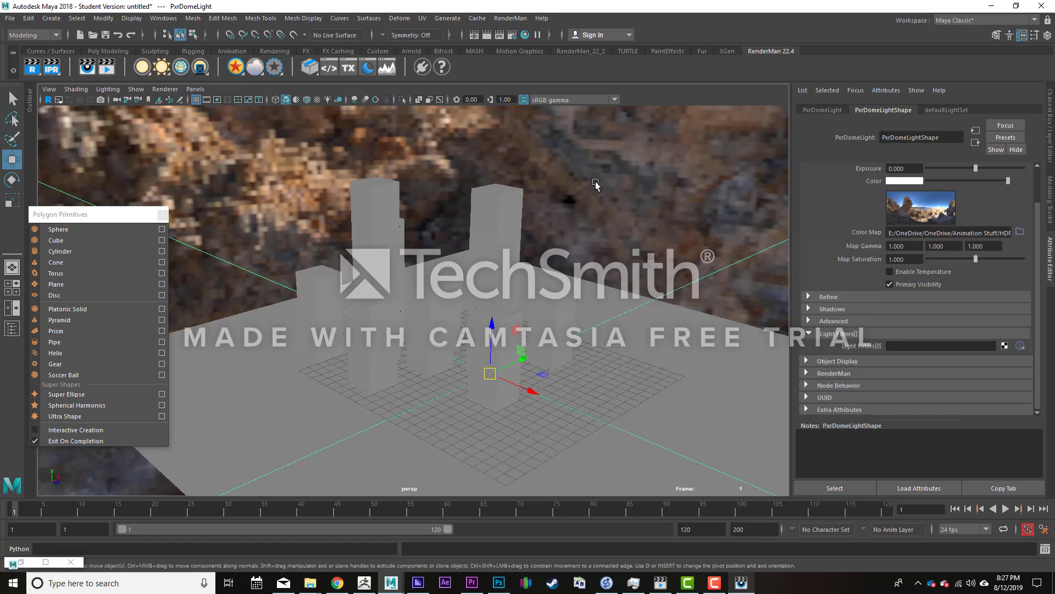
{"action": "key", "text": "Delete"}
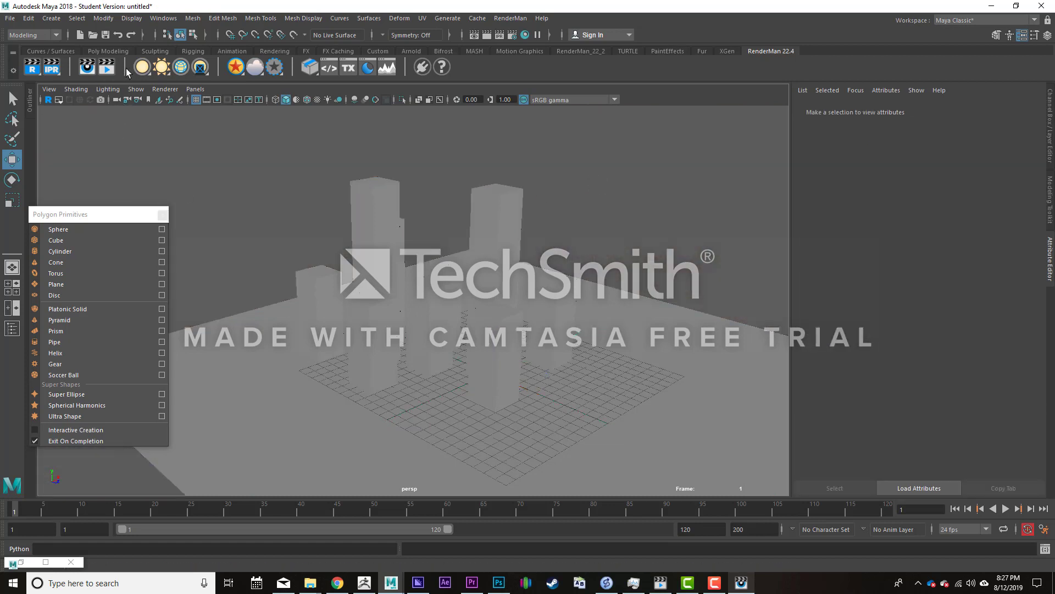
{"action": "right_click", "coordinate": [161, 67]}
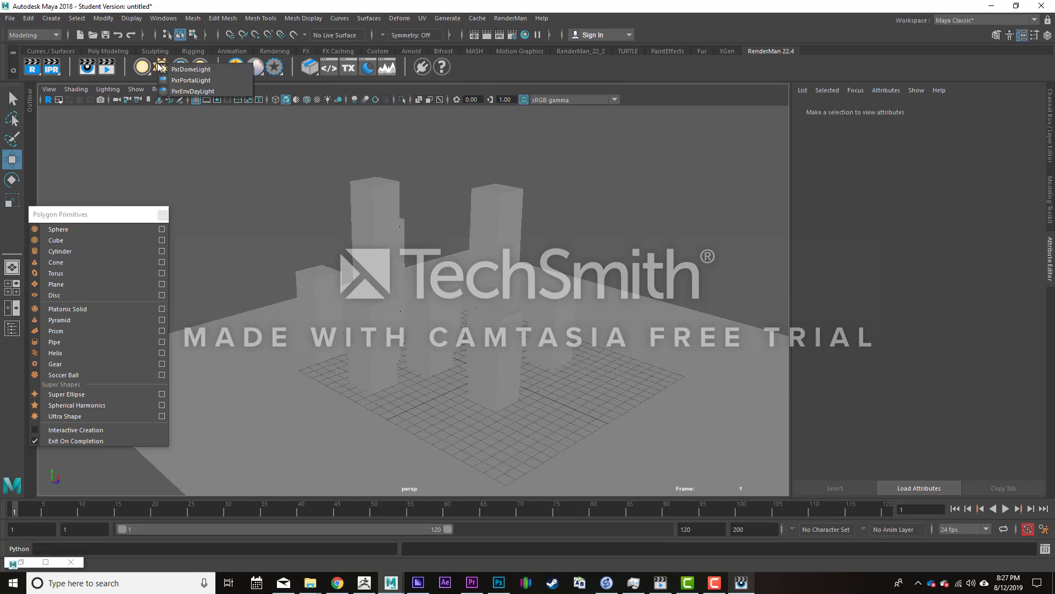
{"action": "left_click", "coordinate": [191, 80]}
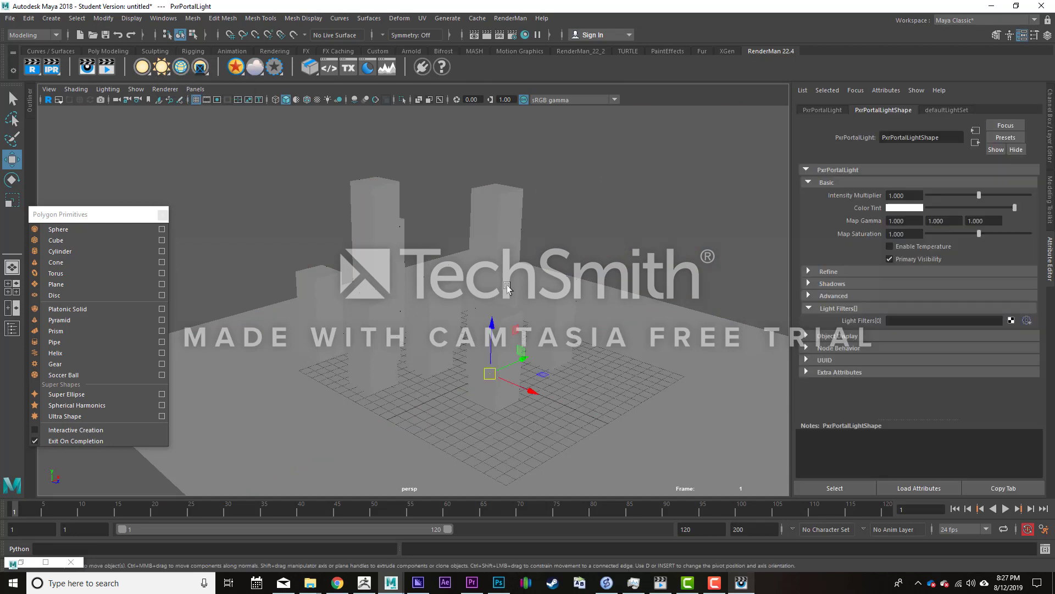
- Move the portal light up beside the blocks, enlarge it, and rotate it to aim toward them
{"action": "left_click_drag", "start_coordinate": [520, 353], "coordinate": [662, 249]}
{"action": "mouse_move", "coordinate": [549, 346]}
{"action": "left_mouse_down", "text": "alt"}
{"action": "mouse_move", "coordinate": [608, 328]}
{"action": "mouse_move", "coordinate": [555, 348]}
{"action": "left_mouse_up", "text": "alt"}
{"action": "key", "text": "e"}
{"action": "key", "text": "w"}
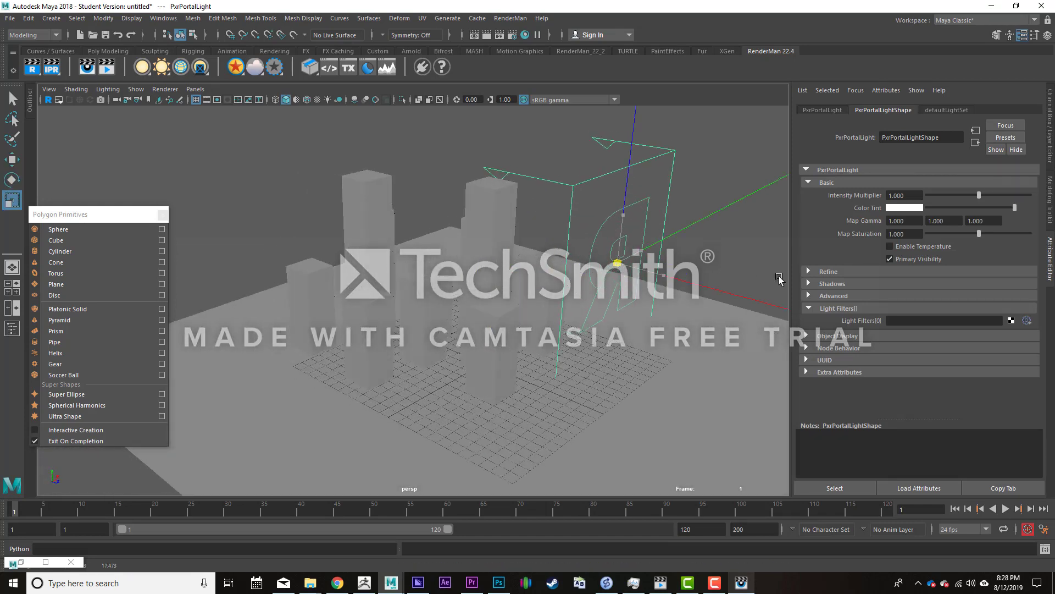
{"action": "key", "text": "e"}
{"action": "left_click_drag", "start_coordinate": [611, 281], "coordinate": [703, 174]}
{"action": "key", "text": "w"}
{"action": "key", "text": "e"}
{"action": "middle_click_drag", "start_coordinate": [681, 191], "coordinate": [621, 252], "text": "alt"}
{"action": "left_click_drag", "start_coordinate": [622, 253], "coordinate": [659, 367], "text": "alt"}
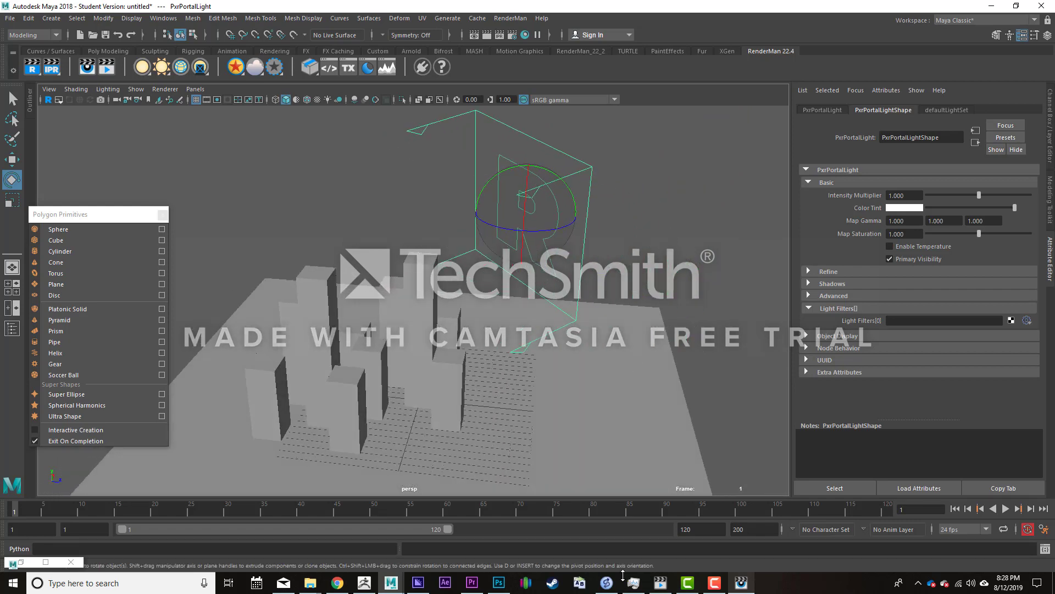
- Render the scene with only the portal light, and expose the light's Refine and Shadows settings for inspection
{"action": "left_click", "coordinate": [740, 583]}
{"action": "key", "text": "ctrl+r"}
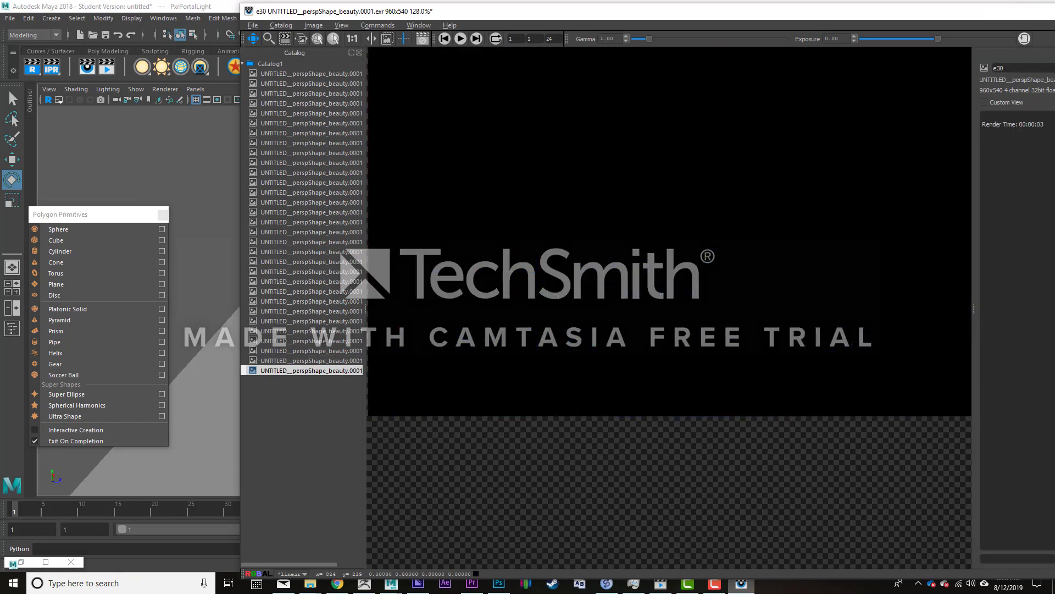
{"action": "key", "text": "alt+Tab"}
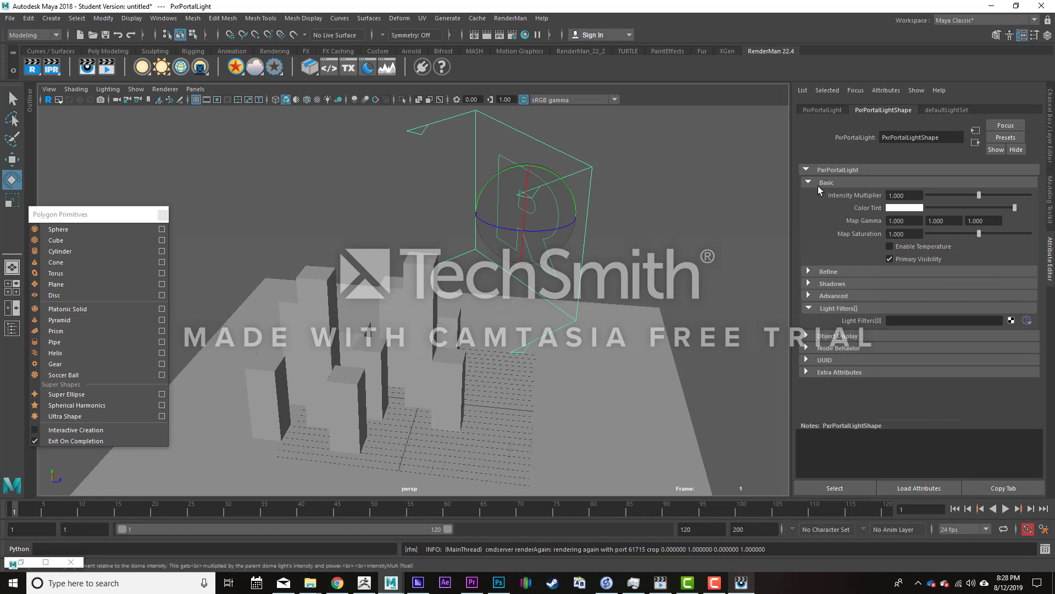
{"action": "left_click", "coordinate": [808, 271]}
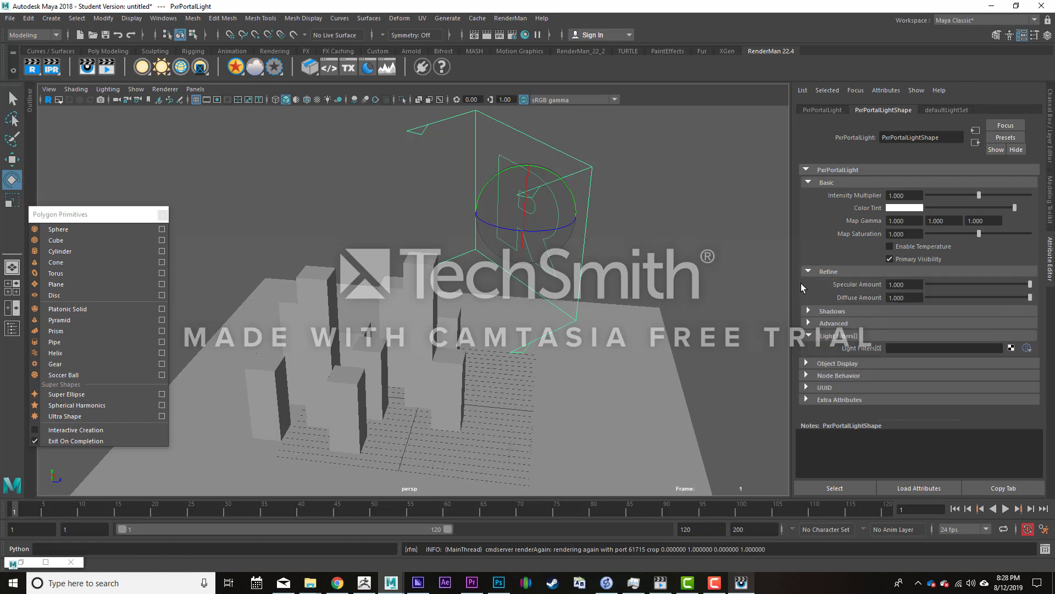
{"action": "left_click", "coordinate": [808, 312]}
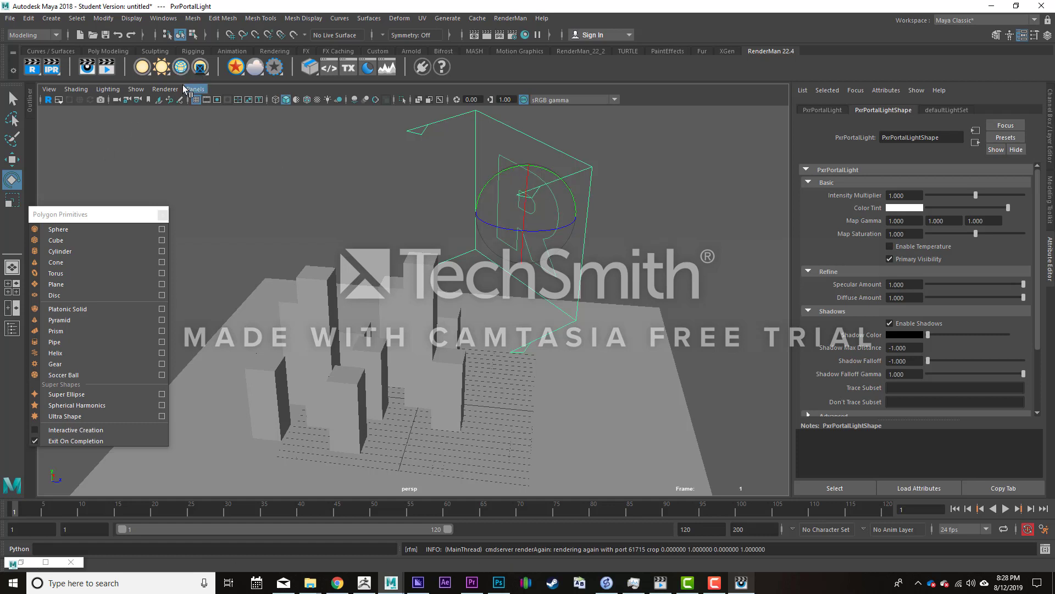
- Add a PxrDomeLight to the block scene and open the file picker for its HDR color map
{"action": "right_click", "coordinate": [165, 70]}
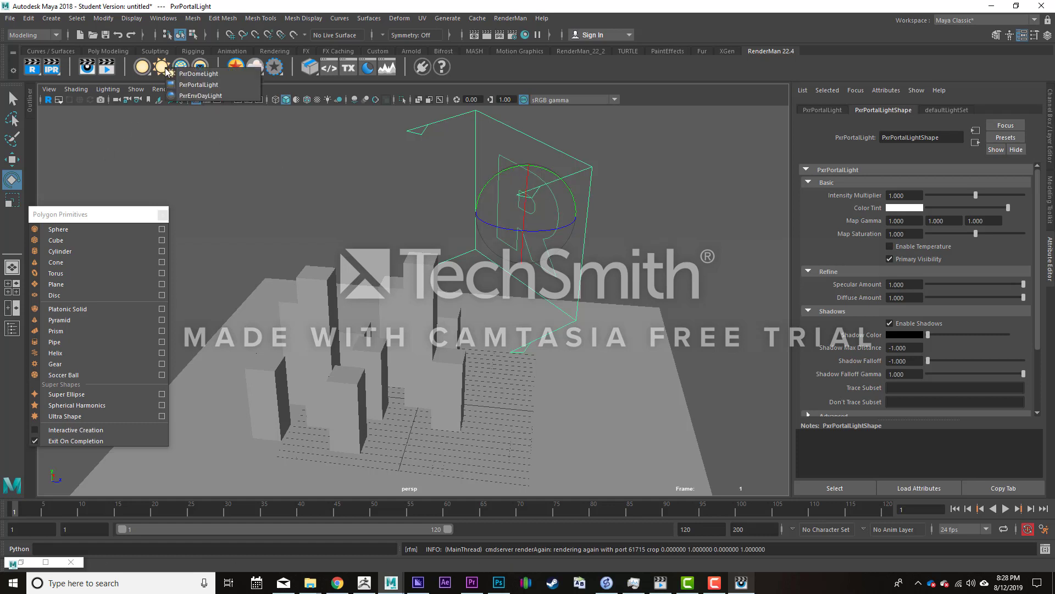
{"action": "left_click", "coordinate": [198, 74]}
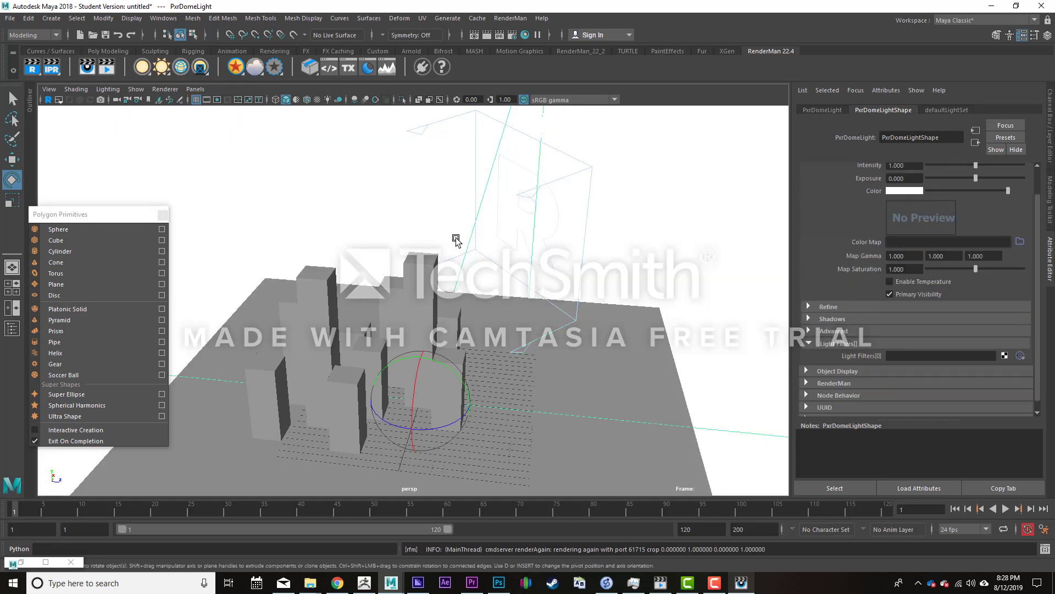
{"action": "left_click", "coordinate": [1020, 242]}
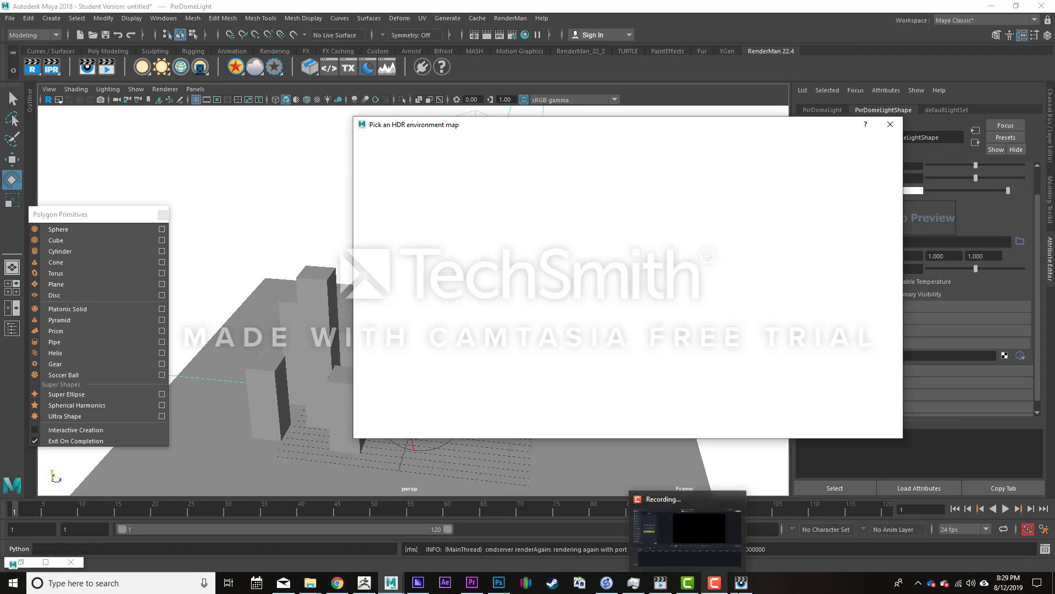
{"action": "mouse_move", "coordinate": [714, 583]}
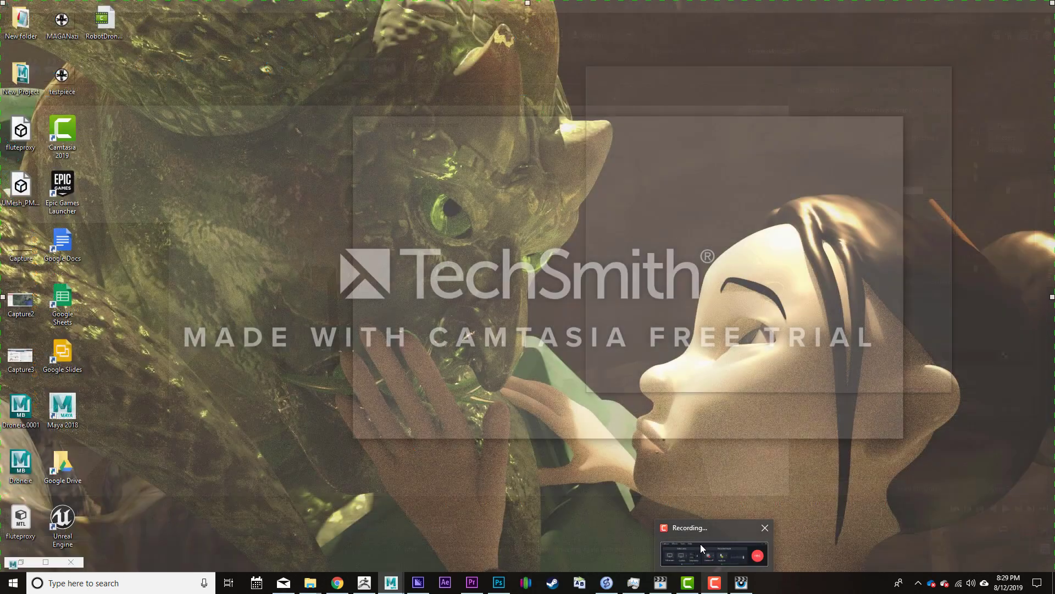
{"action": "left_click", "coordinate": [702, 547]}
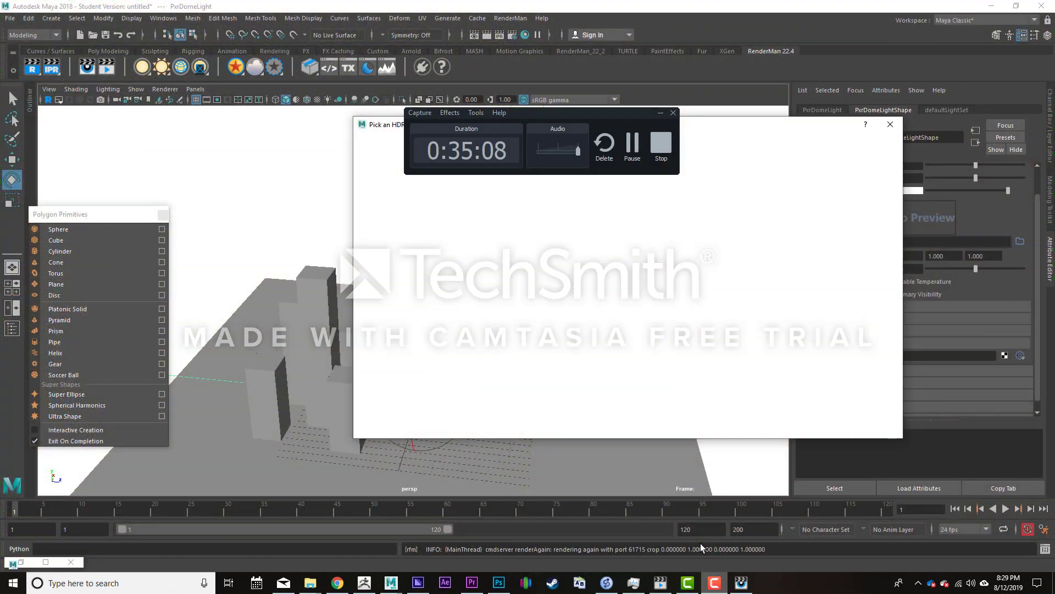
{"action": "left_click", "coordinate": [634, 143]}
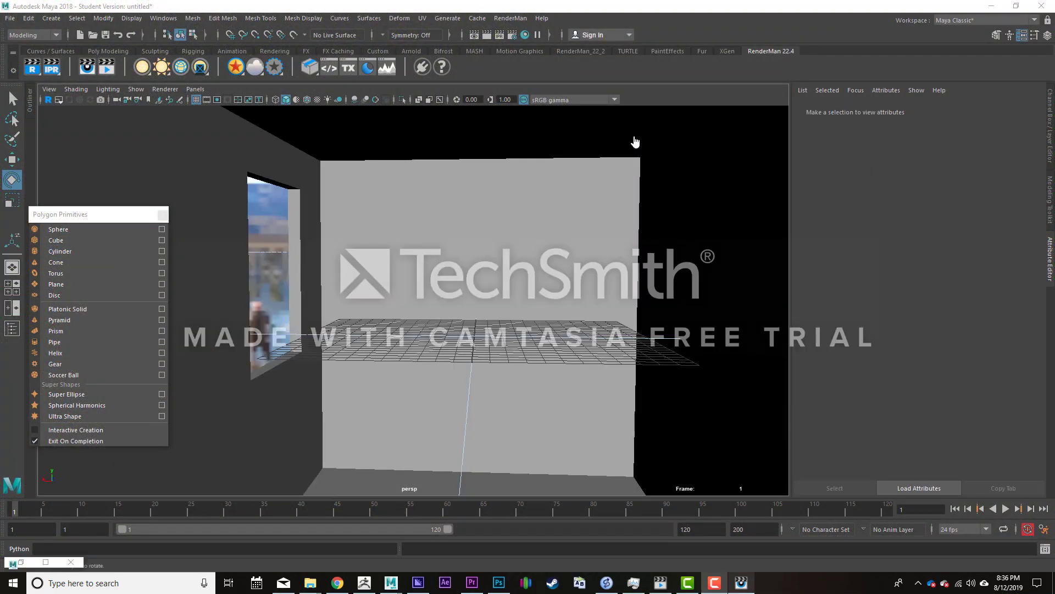
{"action": "left_click_drag", "start_coordinate": [1054, 96], "coordinate": [839, 136]}
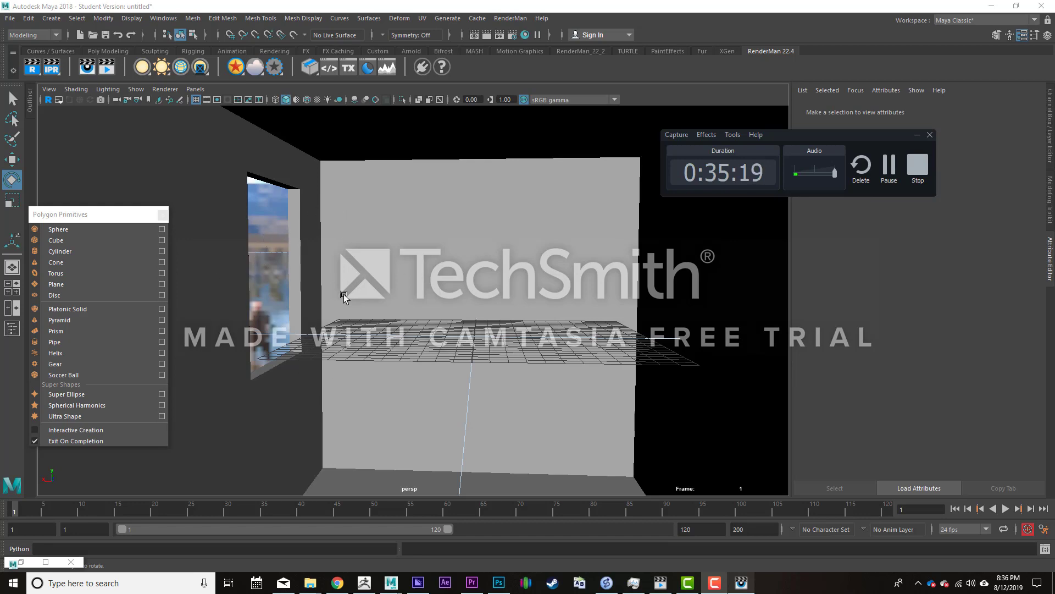
- Frame the room interior with its window and back wall, and render it with only the HDR dome light
{"action": "right_click_drag", "start_coordinate": [342, 294], "coordinate": [258, 266], "text": "alt"}
{"action": "left_click_drag", "start_coordinate": [335, 288], "coordinate": [416, 279], "text": "alt"}
{"action": "left_click_drag", "start_coordinate": [338, 264], "coordinate": [428, 284], "text": "alt"}
{"action": "right_click_drag", "start_coordinate": [428, 285], "coordinate": [619, 377], "text": "alt"}
{"action": "mouse_move", "coordinate": [511, 350]}
{"action": "left_mouse_down", "text": "alt"}
{"action": "mouse_move", "coordinate": [459, 323]}
{"action": "mouse_move", "coordinate": [400, 315]}
{"action": "mouse_move", "coordinate": [424, 313]}
{"action": "mouse_move", "coordinate": [436, 372]}
{"action": "mouse_move", "coordinate": [423, 372]}
{"action": "mouse_move", "coordinate": [530, 358]}
{"action": "left_mouse_up", "text": "alt"}
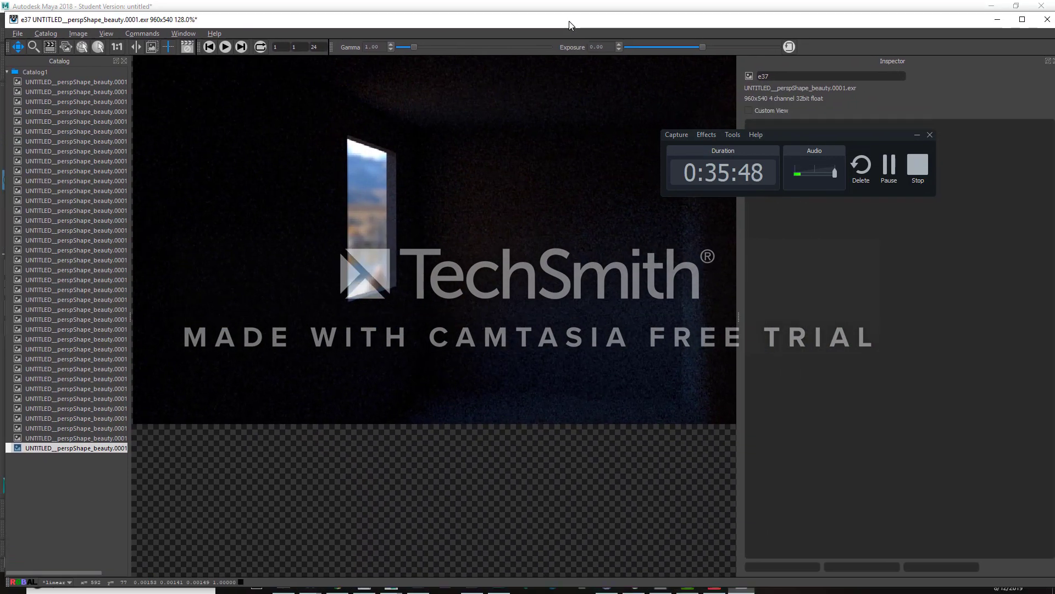
{"action": "mouse_move", "coordinate": [570, 25]}
{"action": "left_mouse_down"}
{"action": "mouse_move", "coordinate": [552, 21]}
{"action": "mouse_move", "coordinate": [580, 11]}
{"action": "mouse_move", "coordinate": [561, 12]}
{"action": "left_mouse_up"}
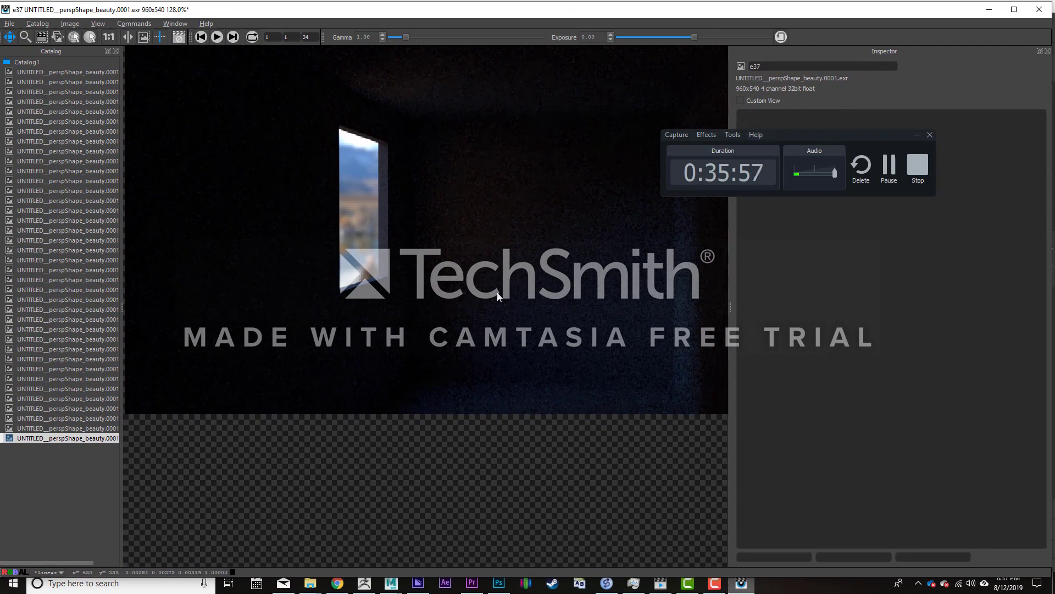
{"action": "left_click_drag", "start_coordinate": [567, 15], "coordinate": [1054, 38]}
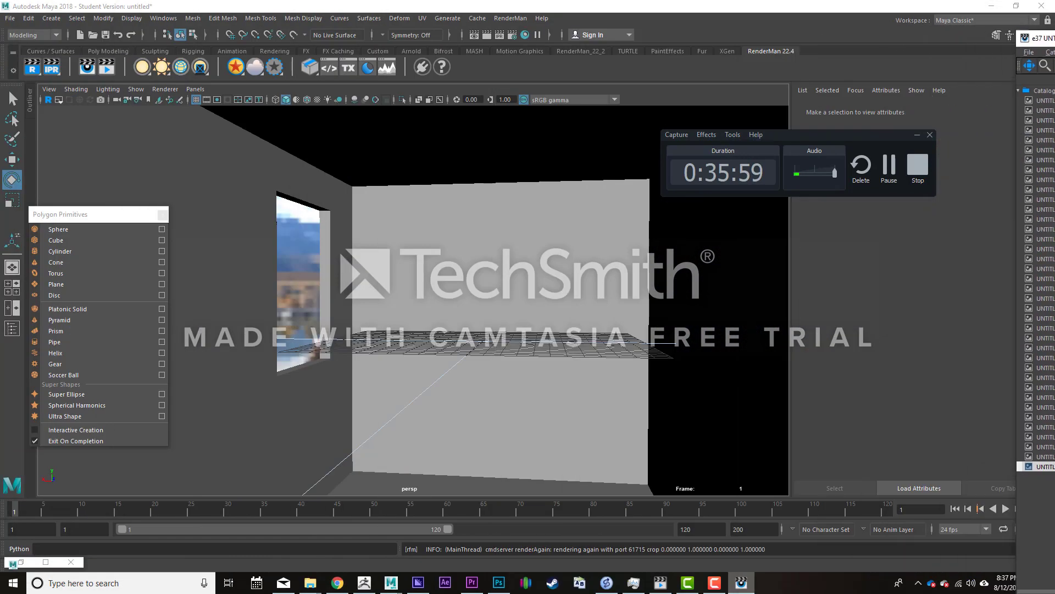
- Select the dome light seen through the window and create a PxrPortalLight from its Portals[0] attribute
{"action": "left_click", "coordinate": [302, 250]}
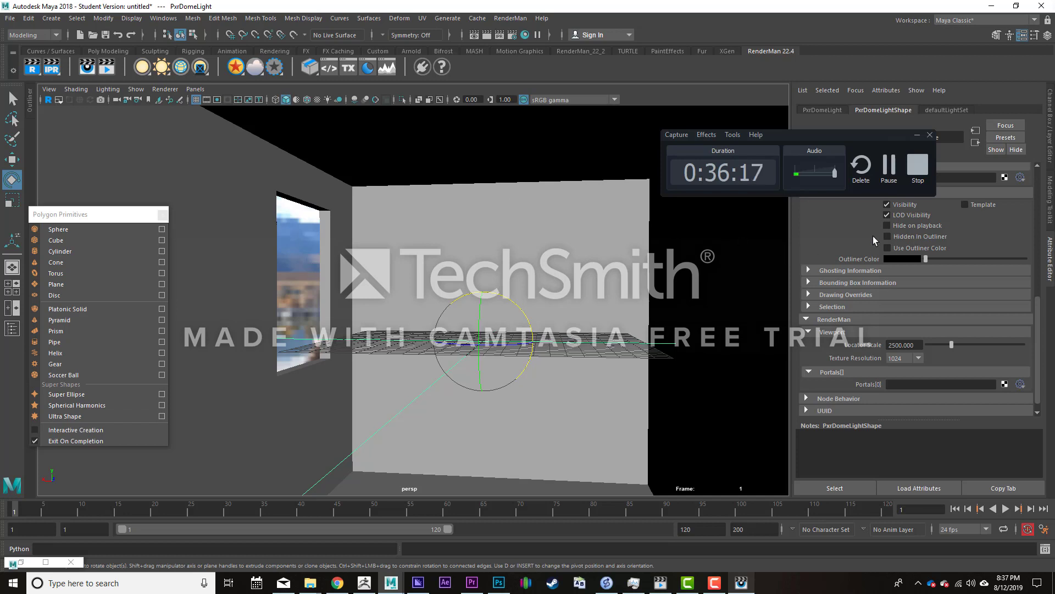
{"action": "left_click_drag", "start_coordinate": [848, 133], "coordinate": [1054, 163]}
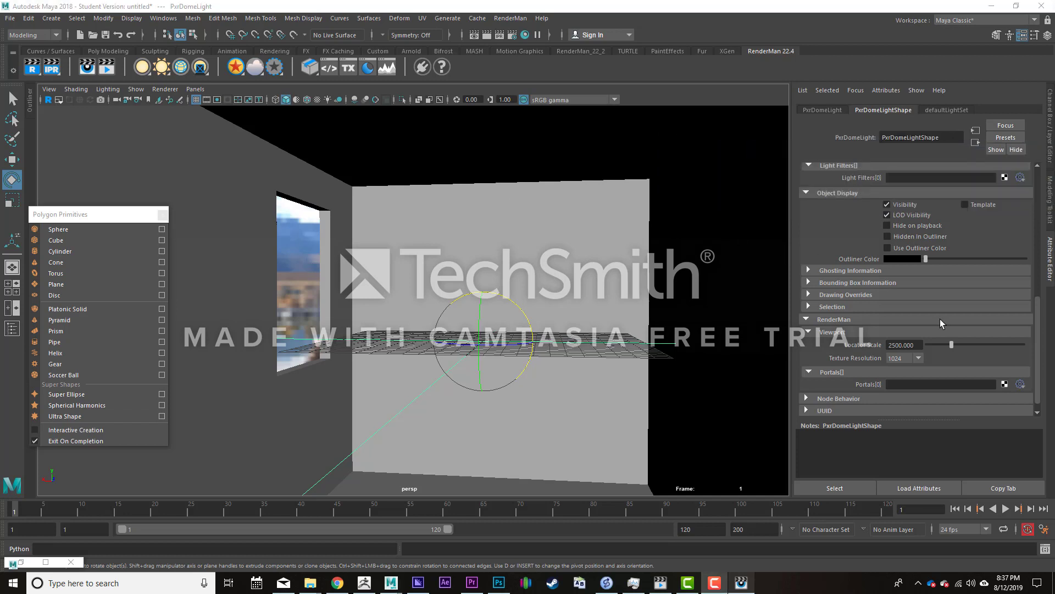
{"action": "scroll", "coordinate": [935, 319], "scroll_direction": "up", "scroll_amount": 5}
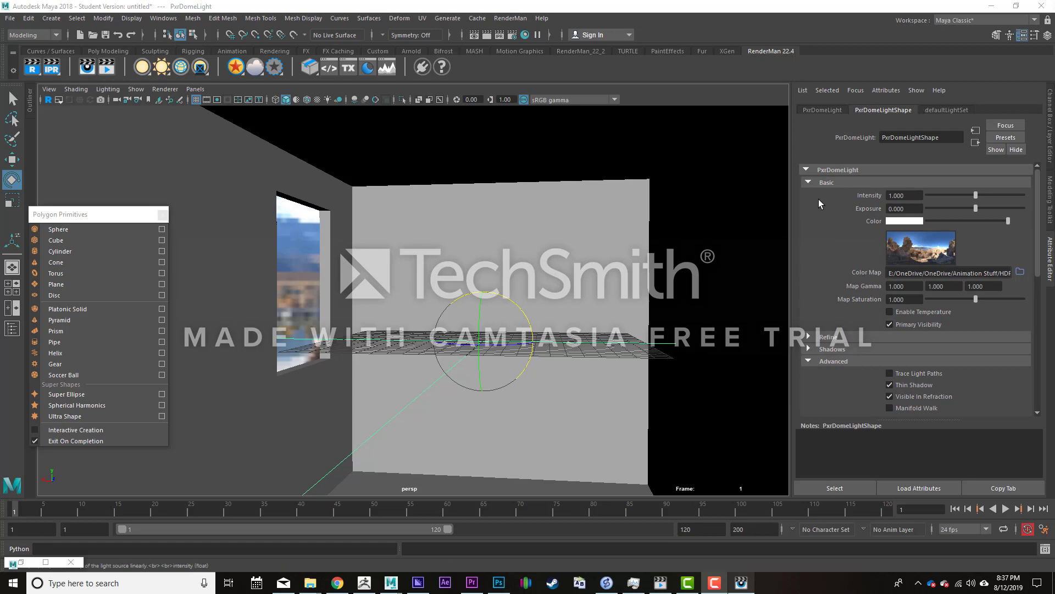
{"action": "scroll", "coordinate": [818, 199], "scroll_direction": "down", "scroll_amount": 5}
{"action": "scroll", "coordinate": [818, 199], "scroll_direction": "down", "scroll_amount": 5}
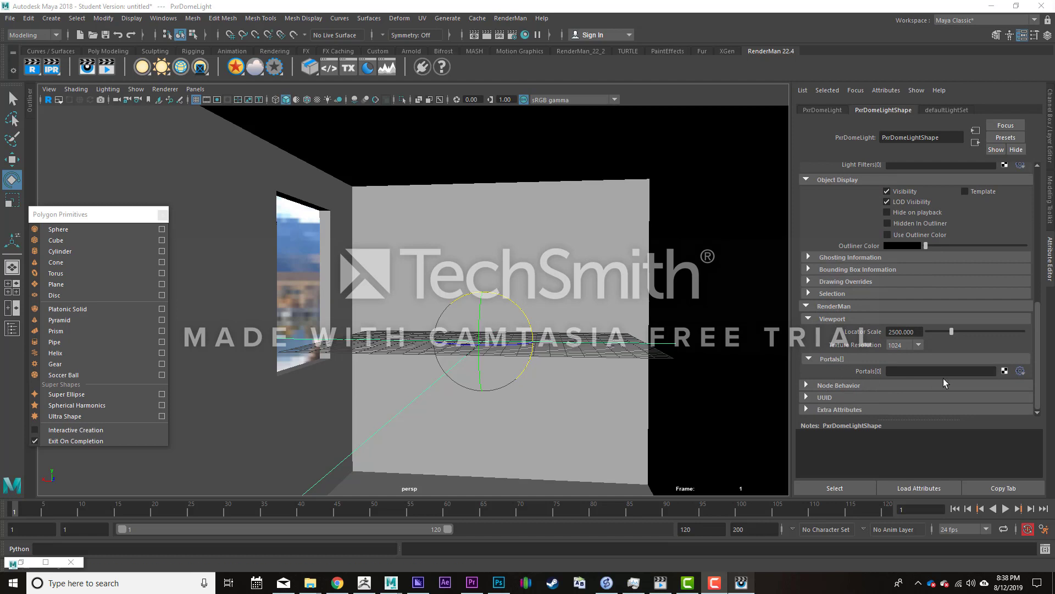
{"action": "left_click", "coordinate": [1004, 372]}
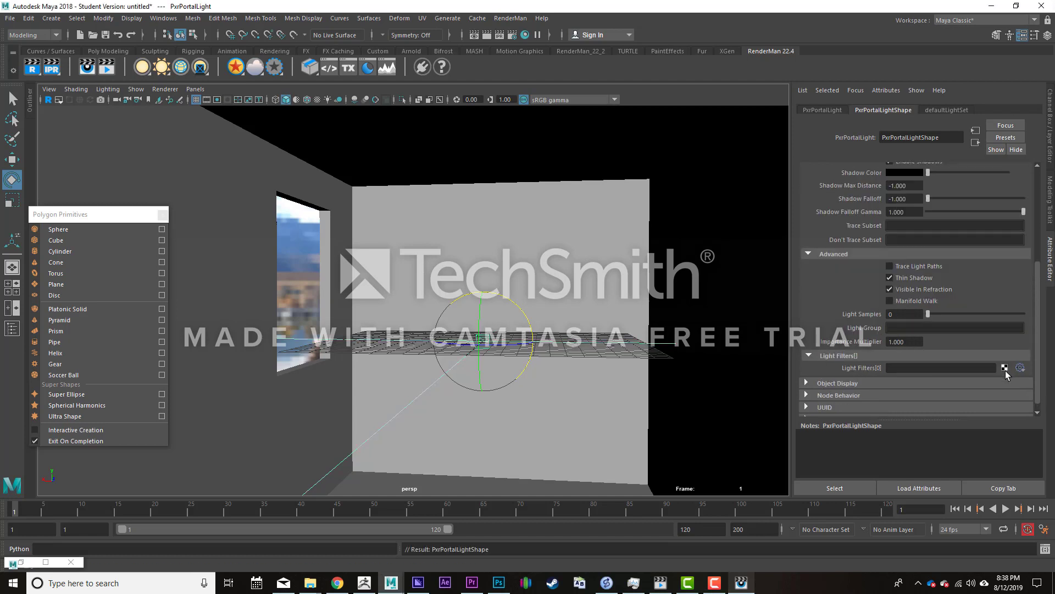
- Enlarge the portal light and turn it sideways to face into the room, away from the window
{"action": "scroll", "coordinate": [862, 303], "scroll_direction": "up", "scroll_amount": 5}
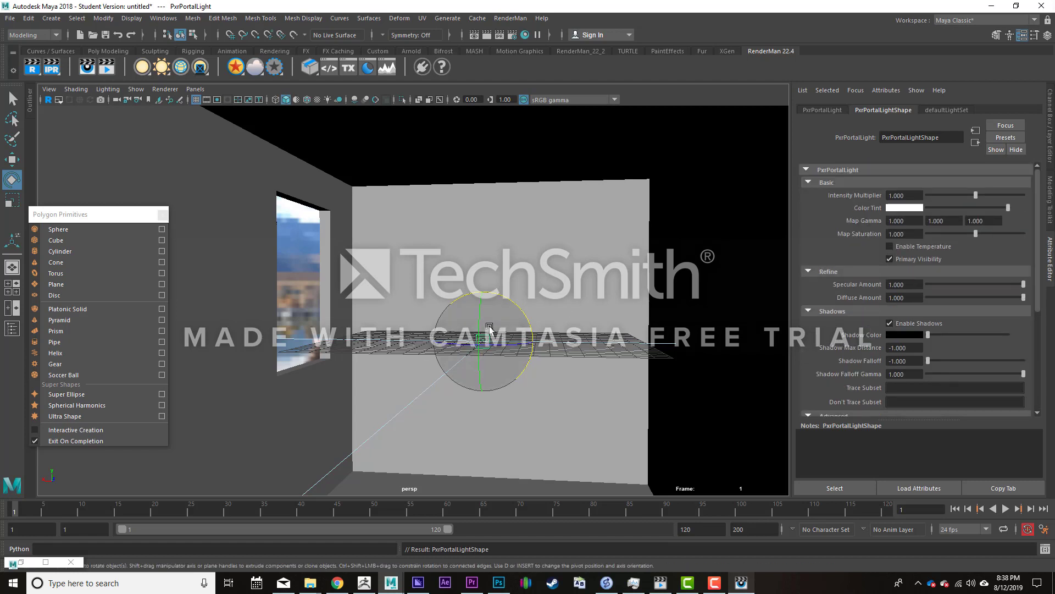
{"action": "key", "text": "r"}
{"action": "left_click_drag", "start_coordinate": [483, 342], "coordinate": [630, 367]}
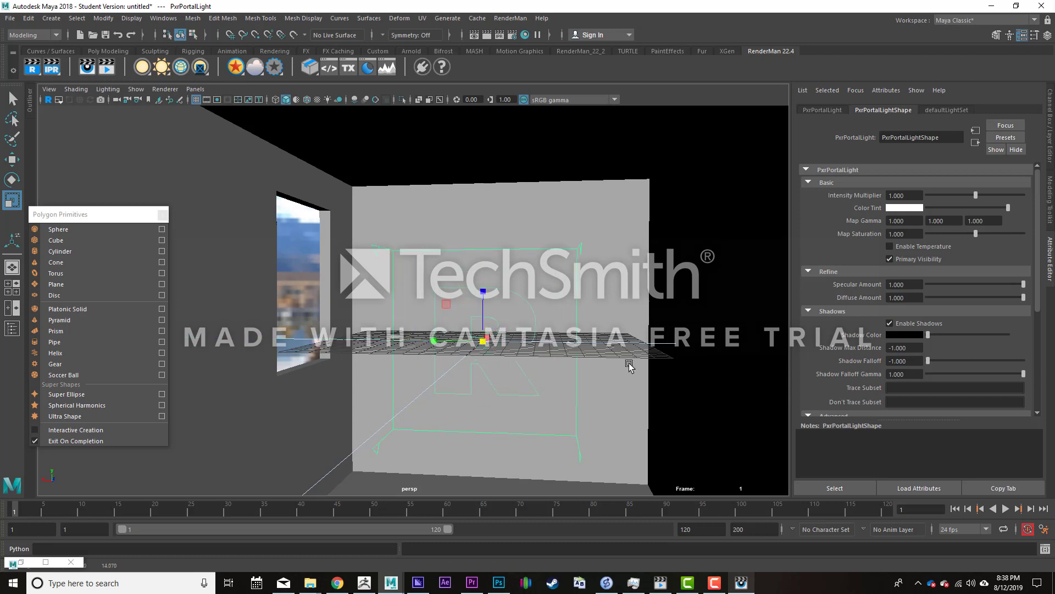
{"action": "key", "text": "e"}
{"action": "left_click_drag", "start_coordinate": [453, 345], "coordinate": [518, 351]}
- Move the portal light toward the window wall and adjust its rotation
{"action": "key", "text": "w"}
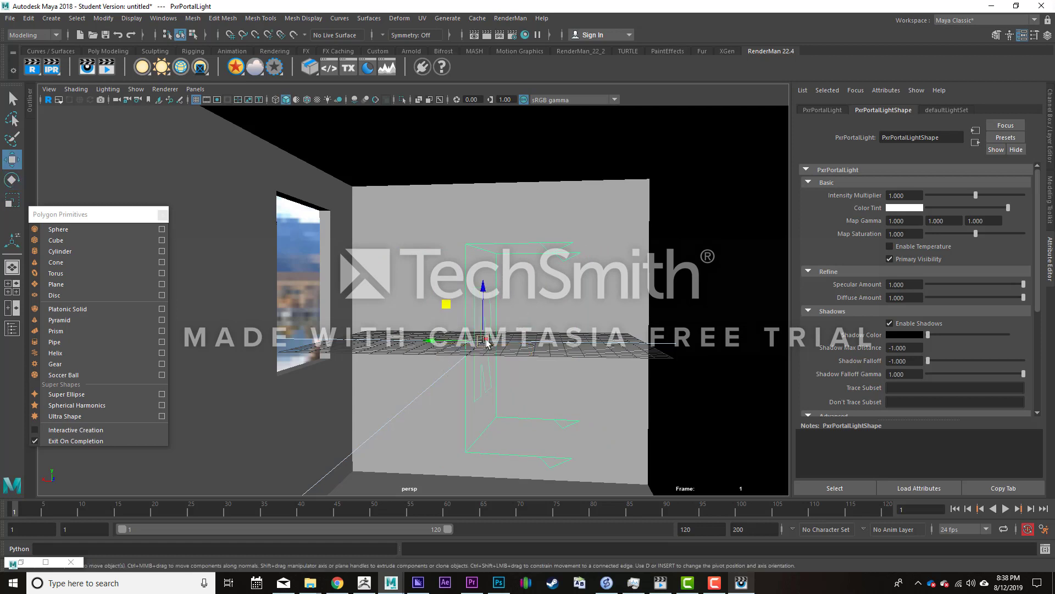
{"action": "left_click_drag", "start_coordinate": [435, 344], "coordinate": [327, 341]}
{"action": "key", "text": "e"}
{"action": "mouse_move", "coordinate": [392, 345]}
{"action": "left_mouse_down"}
{"action": "mouse_move", "coordinate": [384, 340]}
{"action": "mouse_move", "coordinate": [410, 343]}
{"action": "left_mouse_up"}
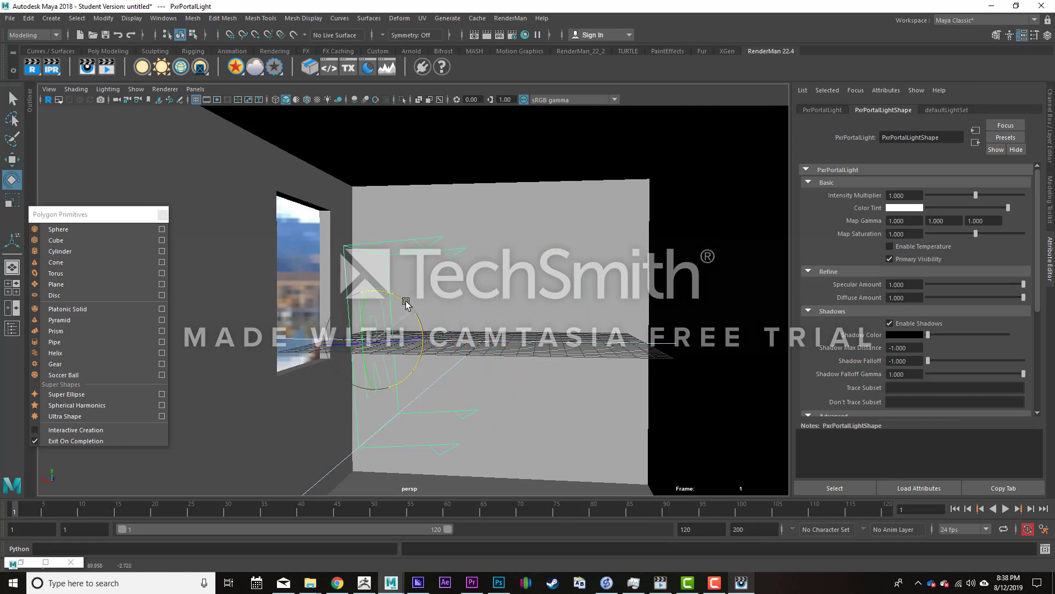
{"action": "left_click_drag", "start_coordinate": [392, 282], "coordinate": [395, 282]}
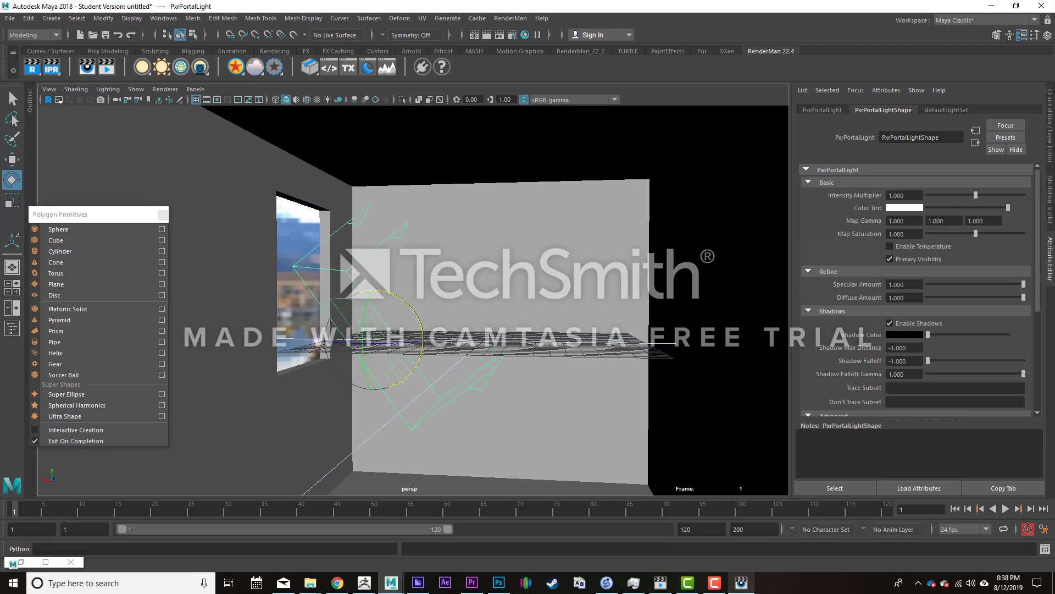
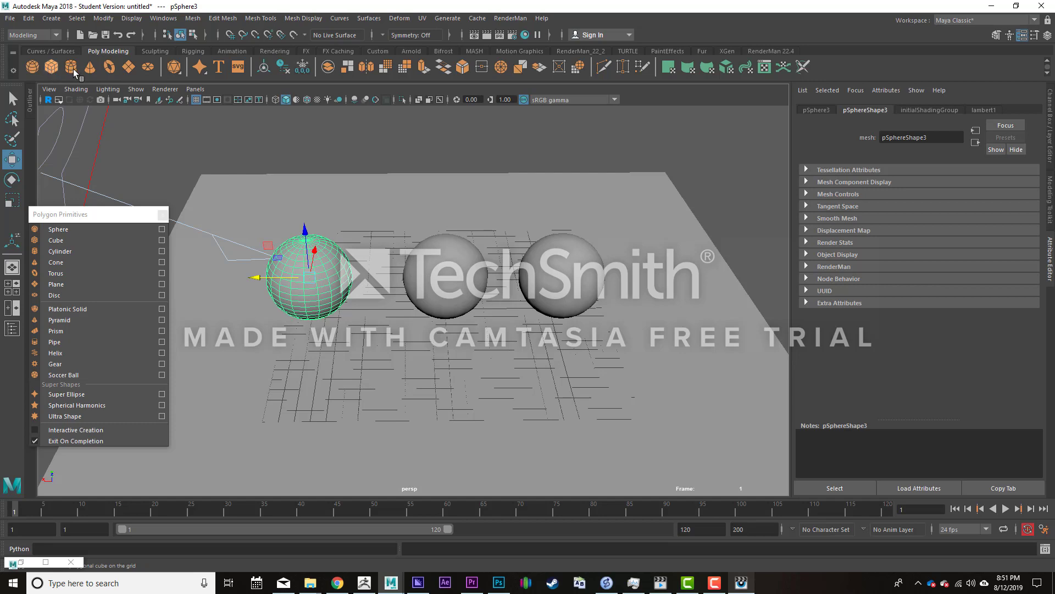
{"action": "middle_click_drag", "start_coordinate": [538, 258], "coordinate": [499, 252], "text": "alt"}
{"action": "left_click_drag", "start_coordinate": [345, 310], "coordinate": [701, 291]}
{"action": "key", "text": "r"}
{"action": "middle_click_drag", "start_coordinate": [703, 319], "coordinate": [635, 292], "text": "alt"}
{"action": "right_click_drag", "start_coordinate": [635, 293], "coordinate": [490, 289], "text": "alt"}
{"action": "left_click_drag", "start_coordinate": [489, 289], "coordinate": [694, 269], "text": "alt"}
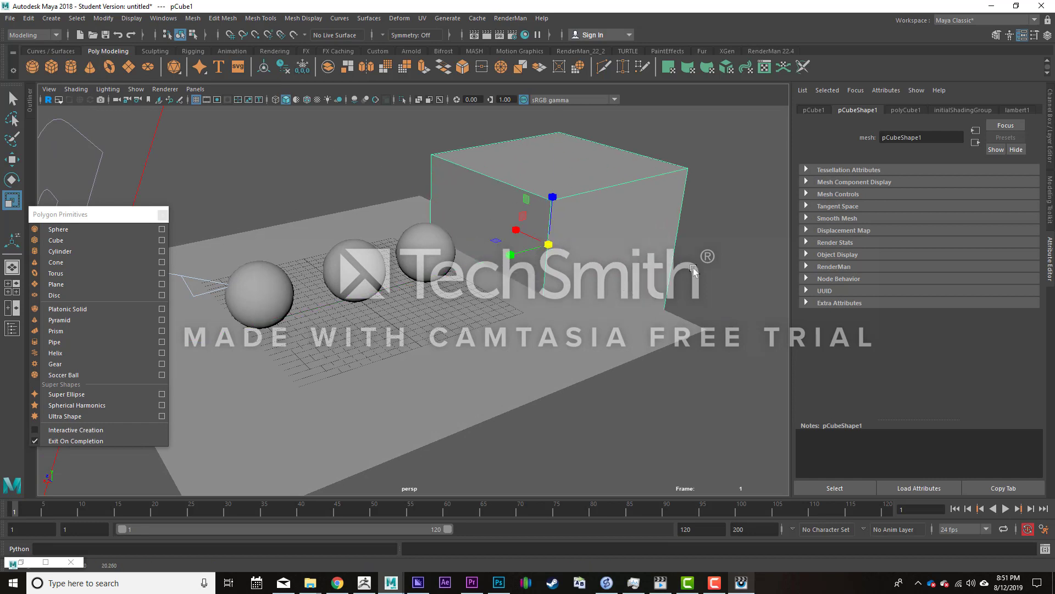
{"action": "key", "text": "Delete"}
- Create a PxrDomeLight and load Mono_Lake_B_Ref.hdr from the Mono_Lake_B folder as its color map
{"action": "left_click_drag", "start_coordinate": [506, 329], "coordinate": [410, 318], "text": "alt"}
{"action": "right_click_drag", "start_coordinate": [410, 317], "coordinate": [446, 313], "text": "alt"}
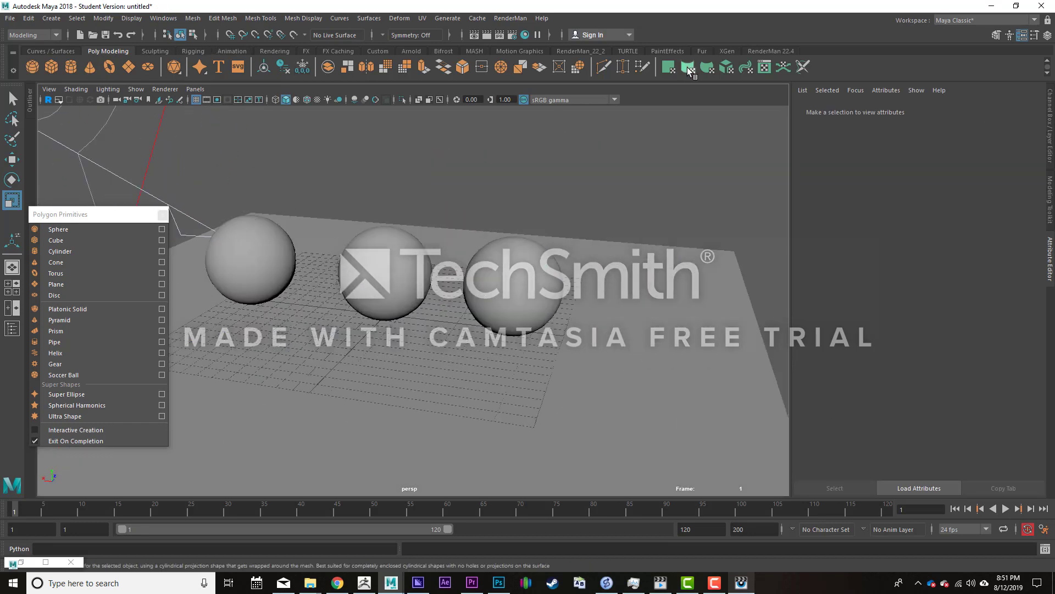
{"action": "left_click", "coordinate": [770, 51]}
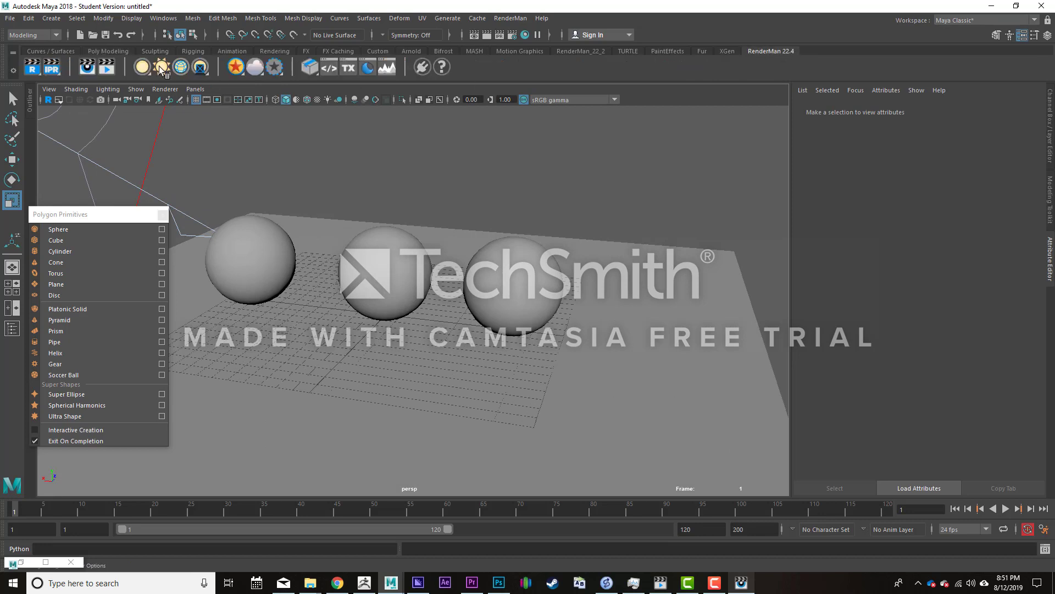
{"action": "left_click", "coordinate": [182, 67]}
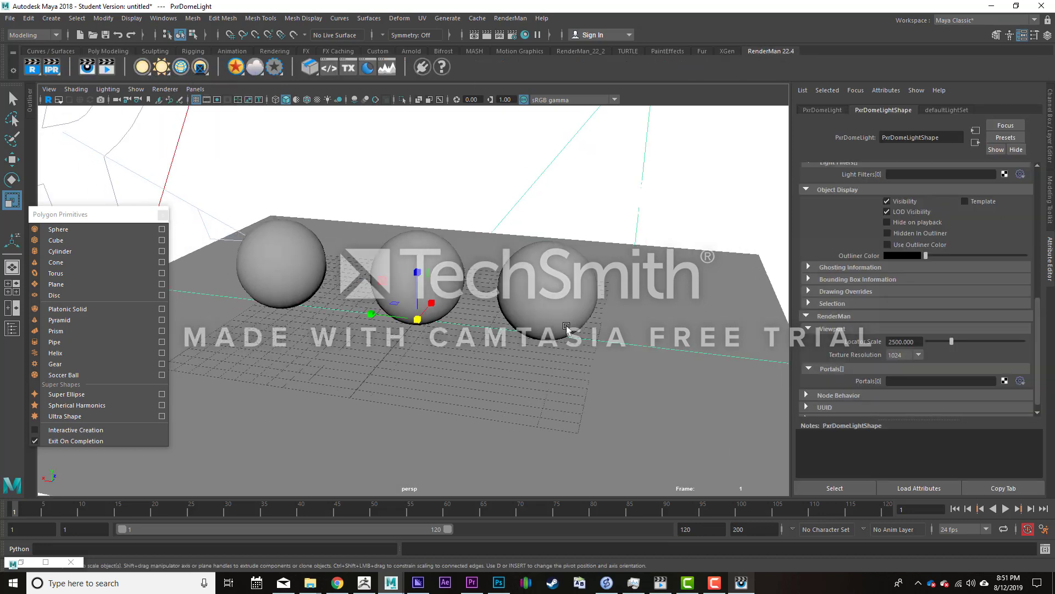
{"action": "scroll", "coordinate": [982, 209], "scroll_direction": "up", "scroll_amount": 10}
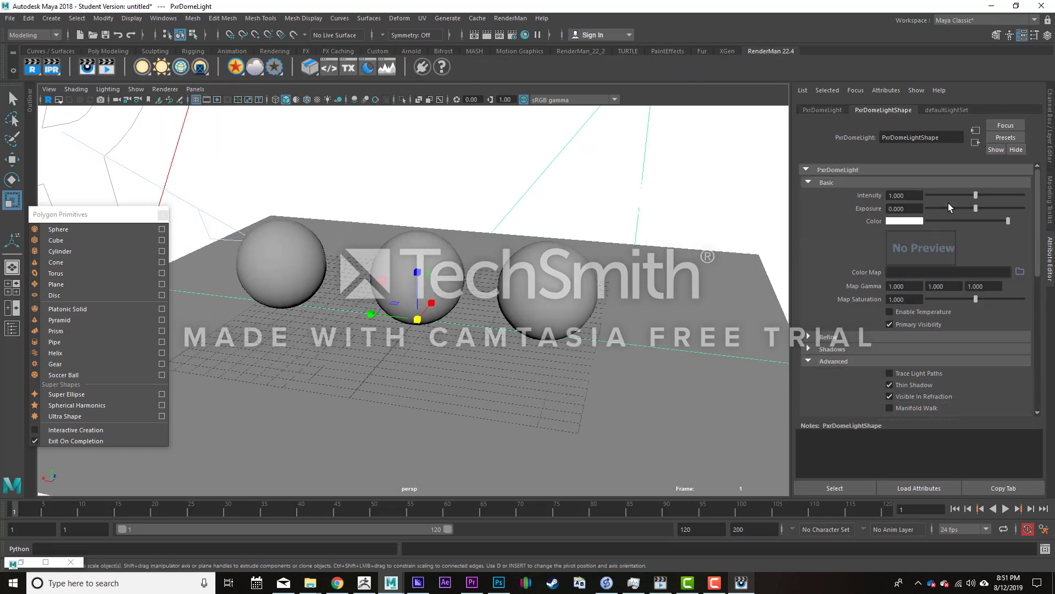
{"action": "left_click", "coordinate": [1020, 272]}
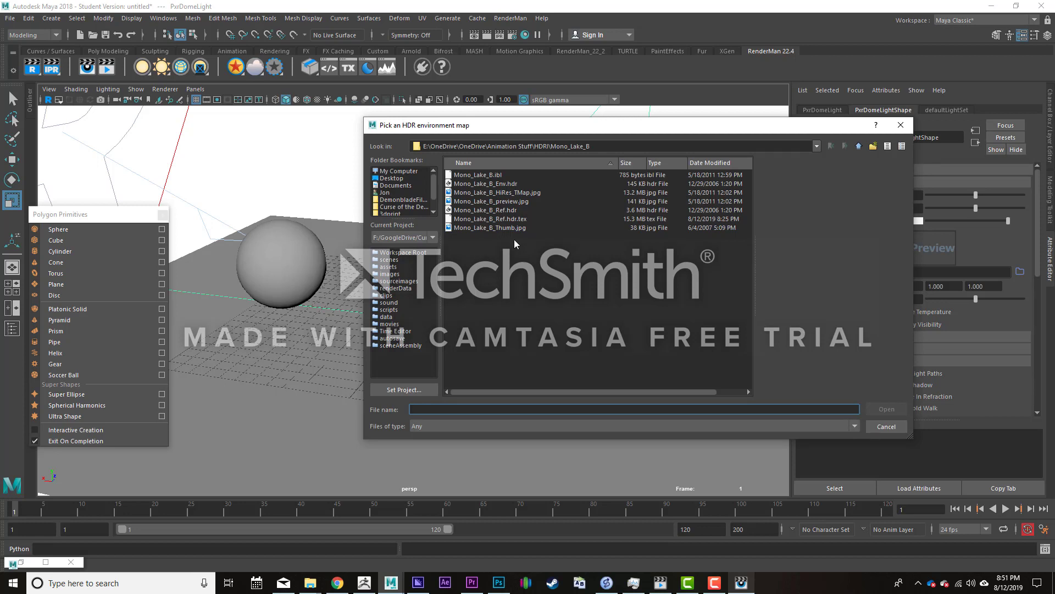
{"action": "left_click", "coordinate": [500, 210]}
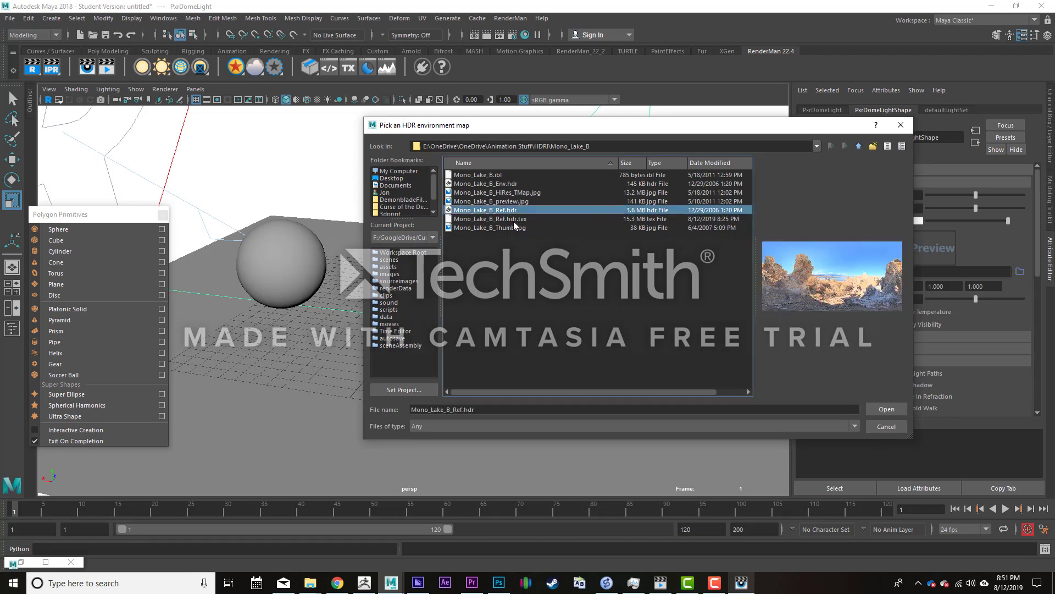
{"action": "left_click", "coordinate": [882, 409]}
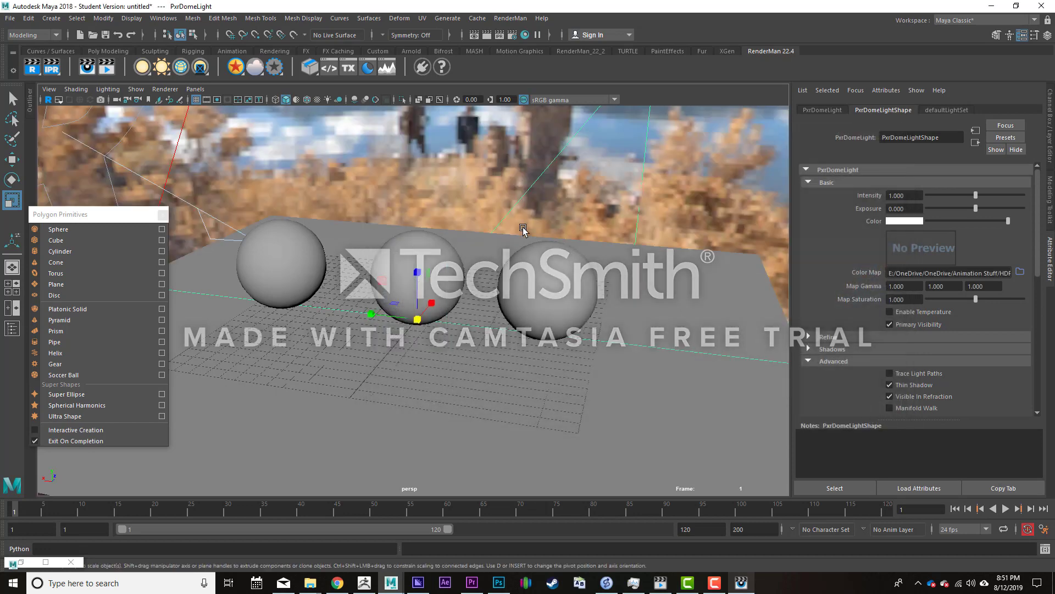
- Assign a new PxrSurface material to the ground plane
{"action": "left_click", "coordinate": [544, 288]}
{"action": "left_click", "coordinate": [419, 257], "text": "shift"}
{"action": "left_click", "coordinate": [308, 257], "text": "shift"}
{"action": "left_click", "coordinate": [271, 401]}
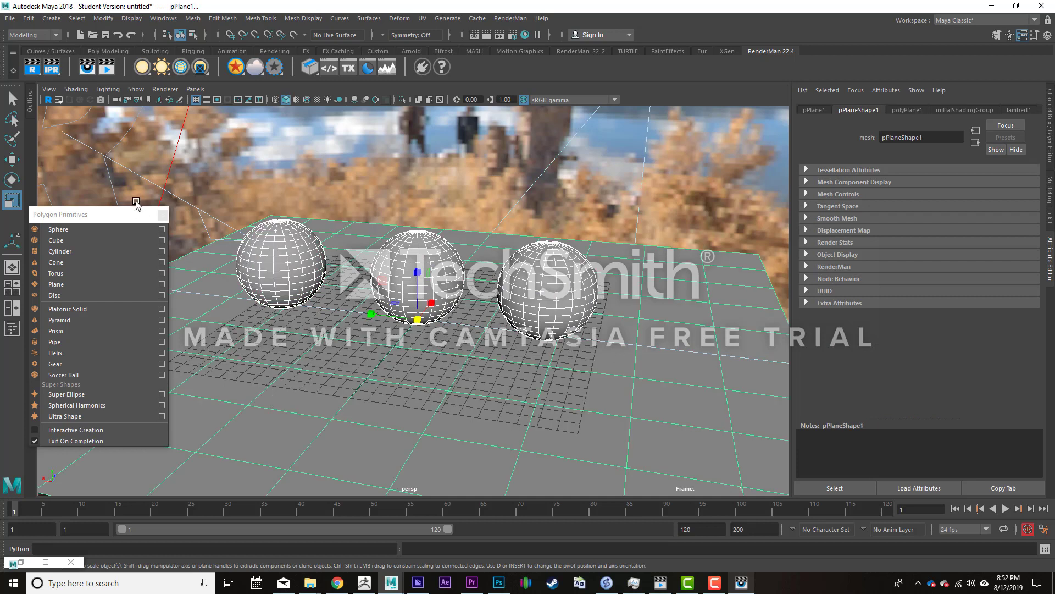
{"action": "left_click", "coordinate": [234, 68]}
{"action": "left_click", "coordinate": [257, 76]}
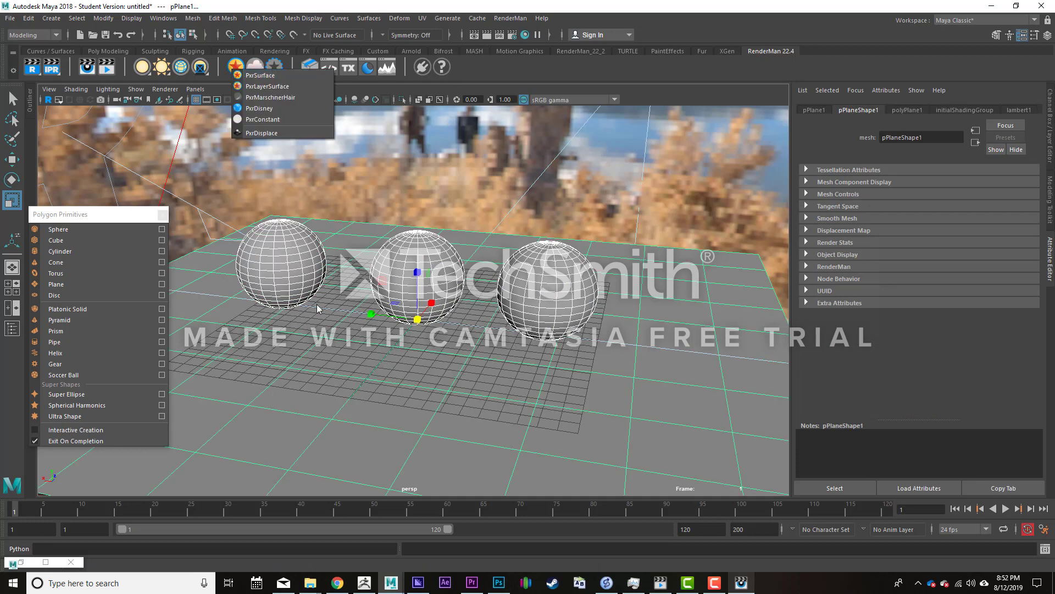
{"action": "left_click", "coordinate": [234, 68]}
{"action": "left_click", "coordinate": [257, 75]}
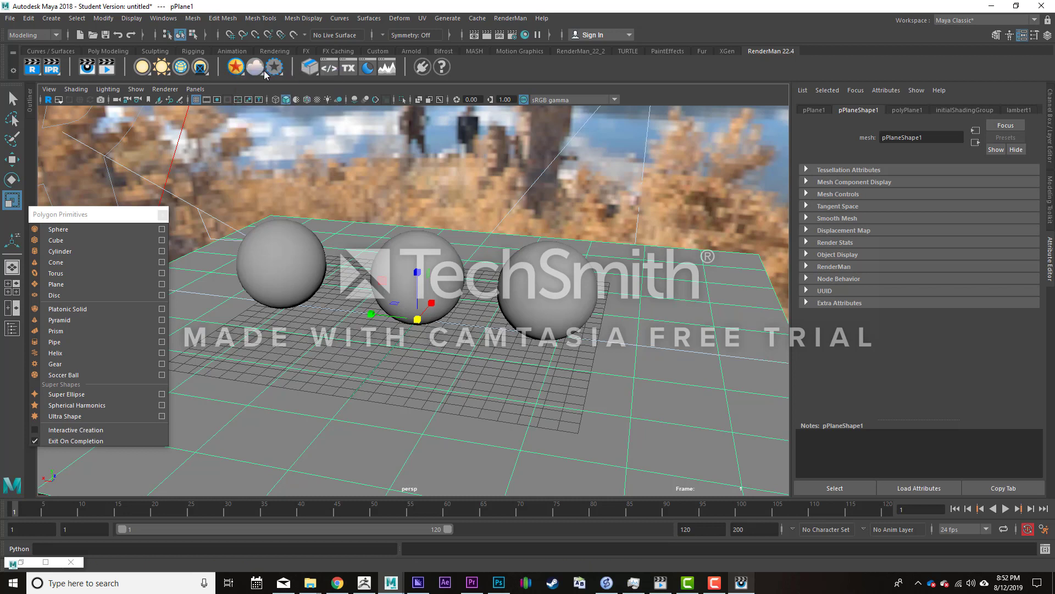
- Assign a separate new PxrSurface material to each of the three spheres
{"action": "left_click", "coordinate": [278, 226]}
{"action": "left_click", "coordinate": [233, 66]}
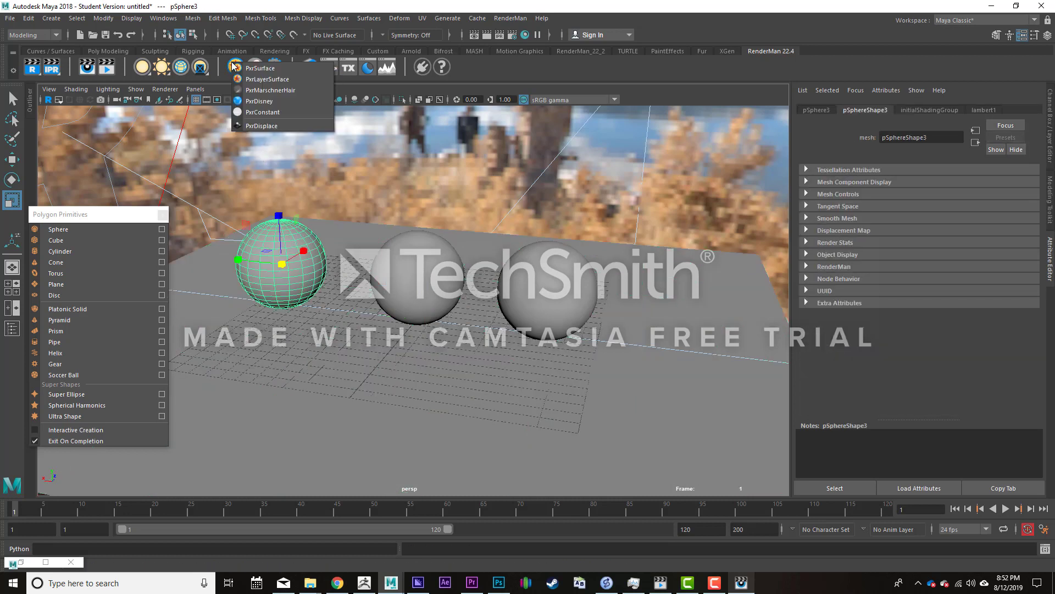
{"action": "left_click", "coordinate": [258, 68]}
{"action": "left_click", "coordinate": [412, 263]}
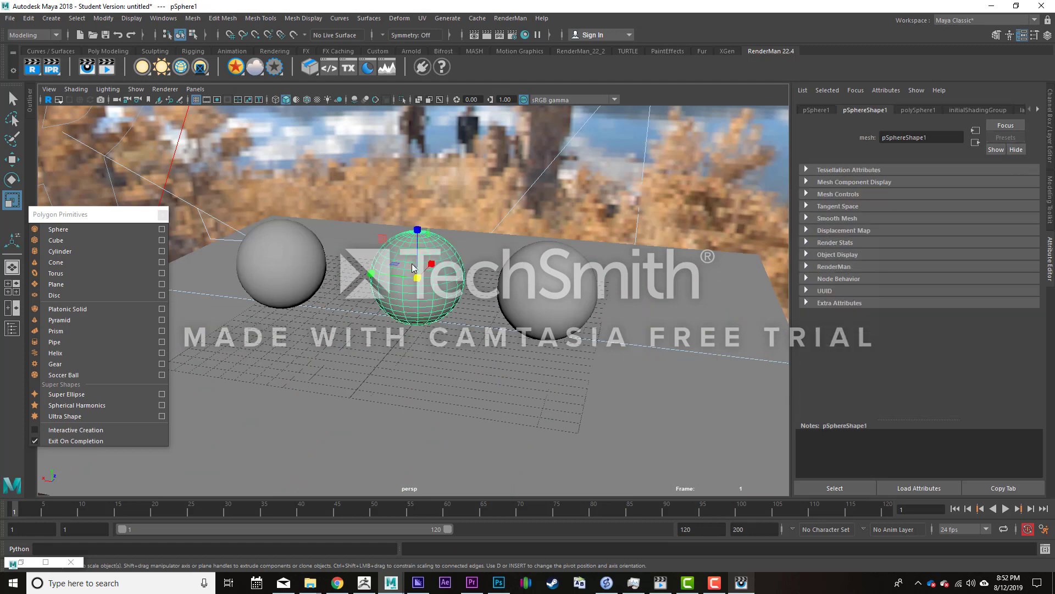
{"action": "left_click", "coordinate": [235, 68]}
{"action": "left_click", "coordinate": [257, 75]}
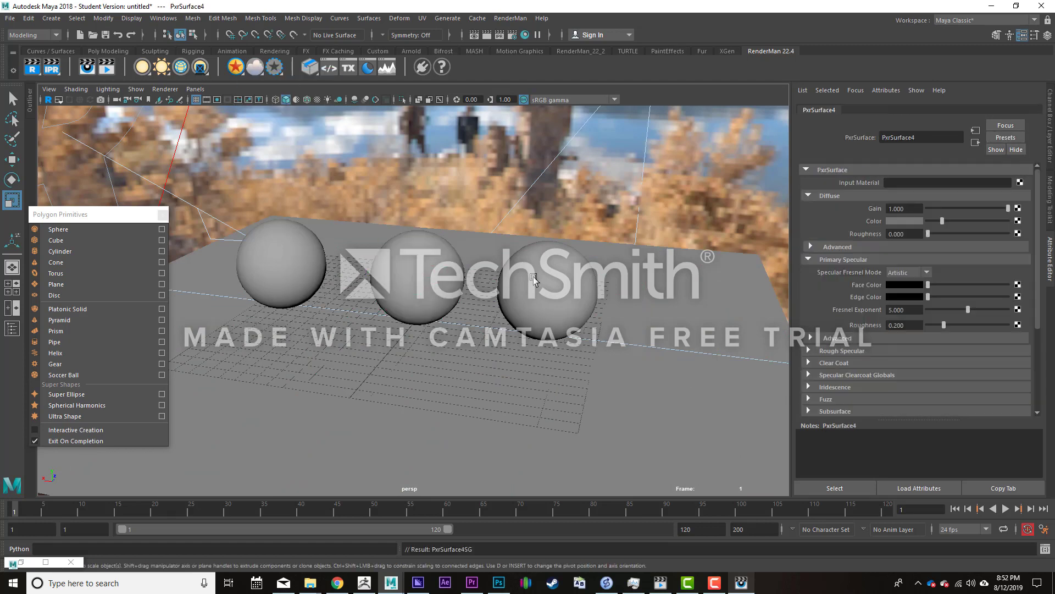
{"action": "left_click", "coordinate": [533, 276]}
{"action": "left_click", "coordinate": [235, 67]}
{"action": "left_click", "coordinate": [256, 75]}
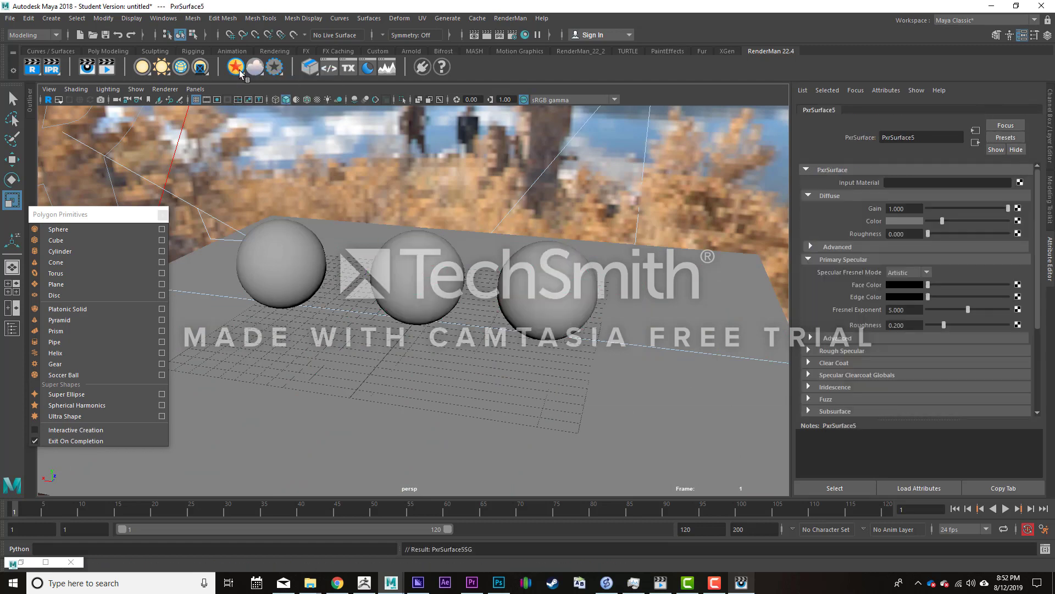
- Rename the PxrSurface material of the rightmost sphere as Ball3Shader
{"action": "left_click", "coordinate": [573, 280]}
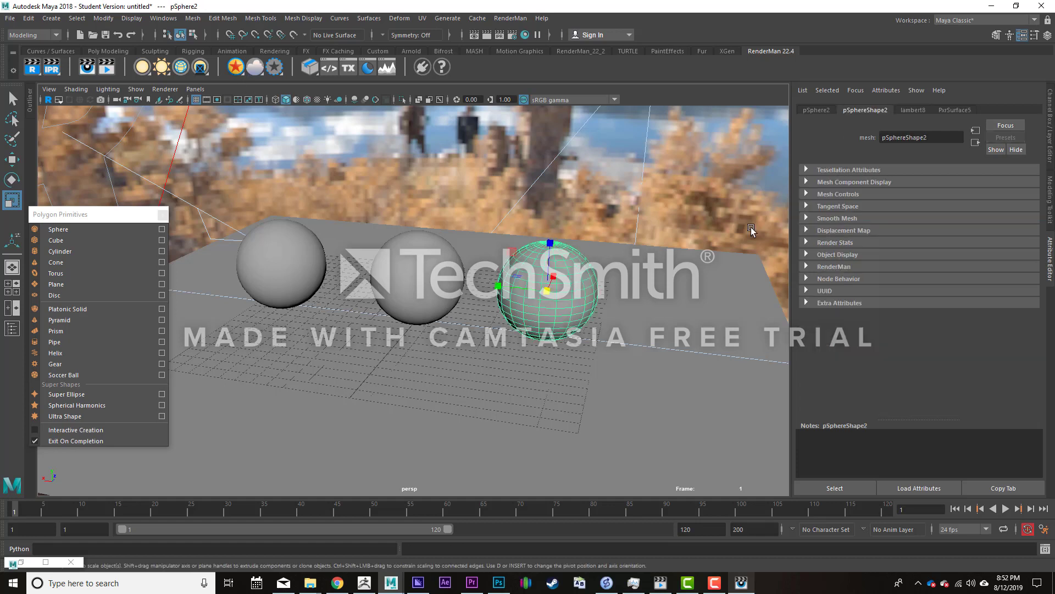
{"action": "left_click", "coordinate": [963, 110]}
{"action": "left_click_drag", "start_coordinate": [915, 141], "coordinate": [833, 144]}
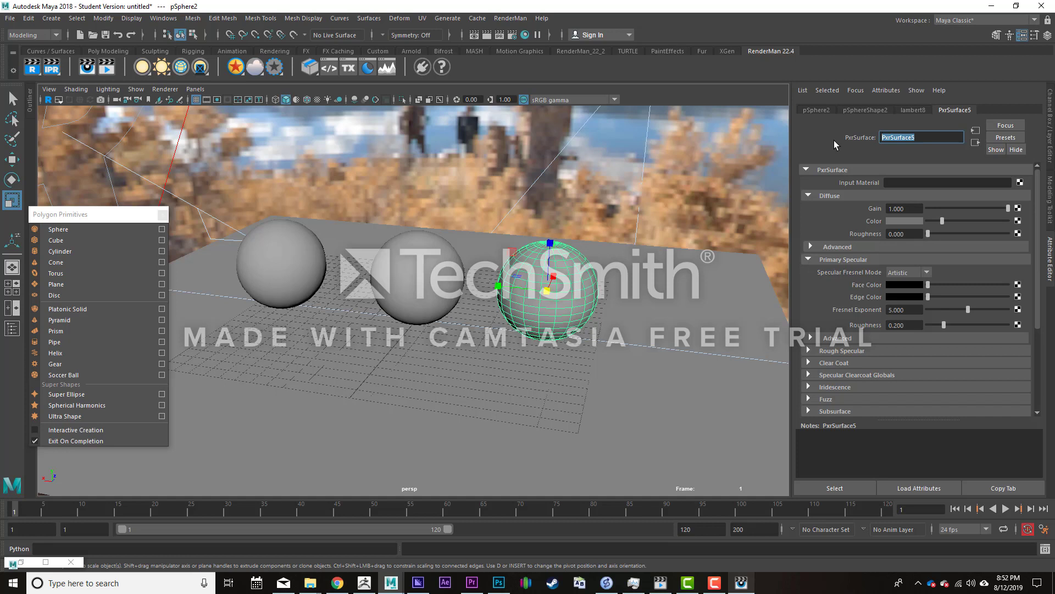
{"action": "type", "text": "Ball3Shader"}
{"action": "key", "text": "Return"}
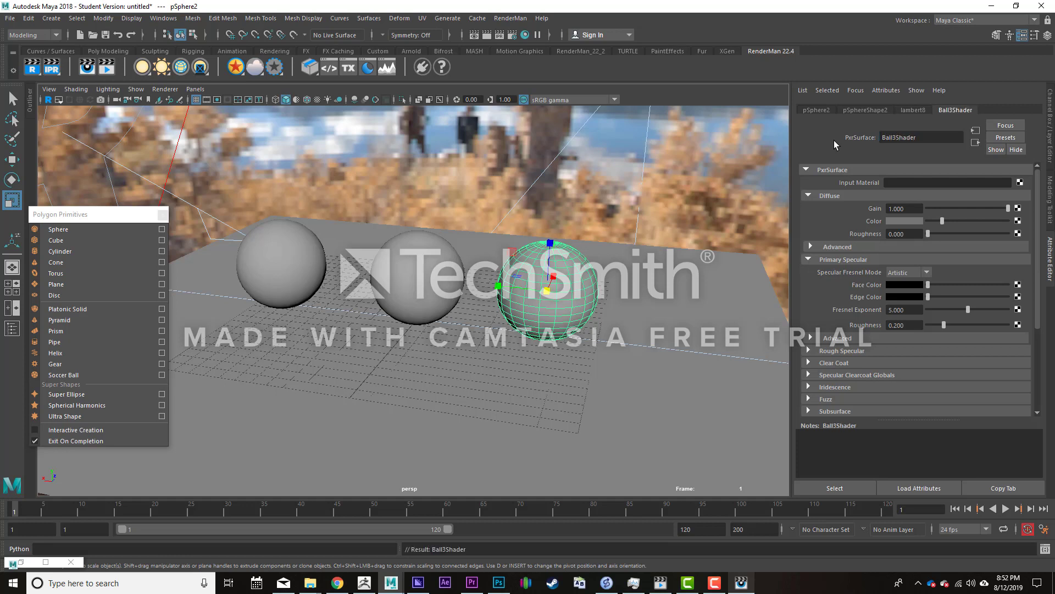
- Rename the PxrSurface material of the middle sphere as Ball2Shader
{"action": "left_click", "coordinate": [387, 270]}
{"action": "left_click", "coordinate": [902, 137]}
{"action": "double_click", "coordinate": [908, 137]}
{"action": "type", "text": "Ball"}
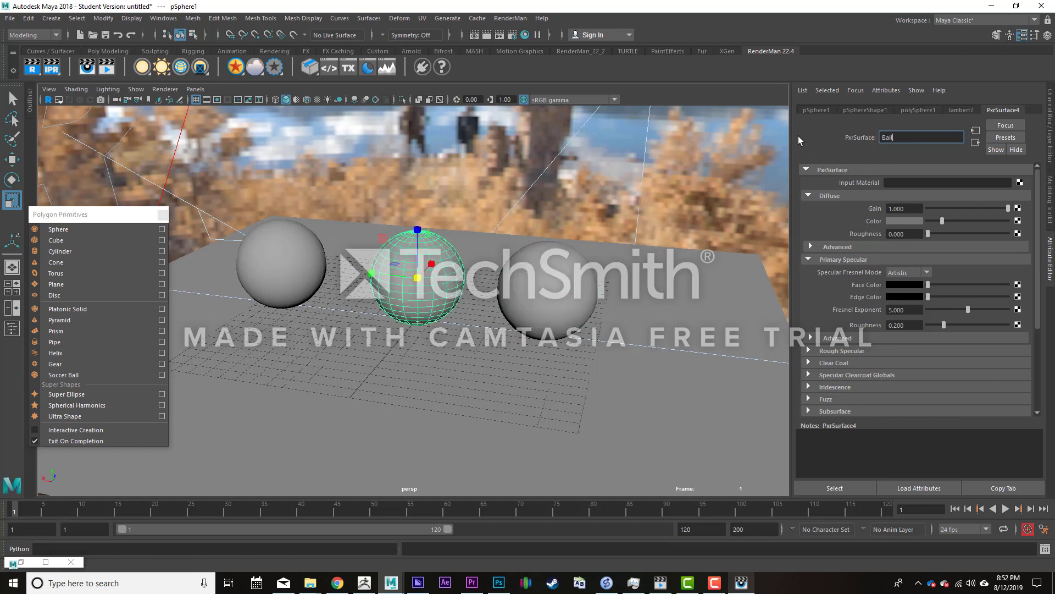
{"action": "type", "text": "2Shader"}
{"action": "key", "text": "Return"}
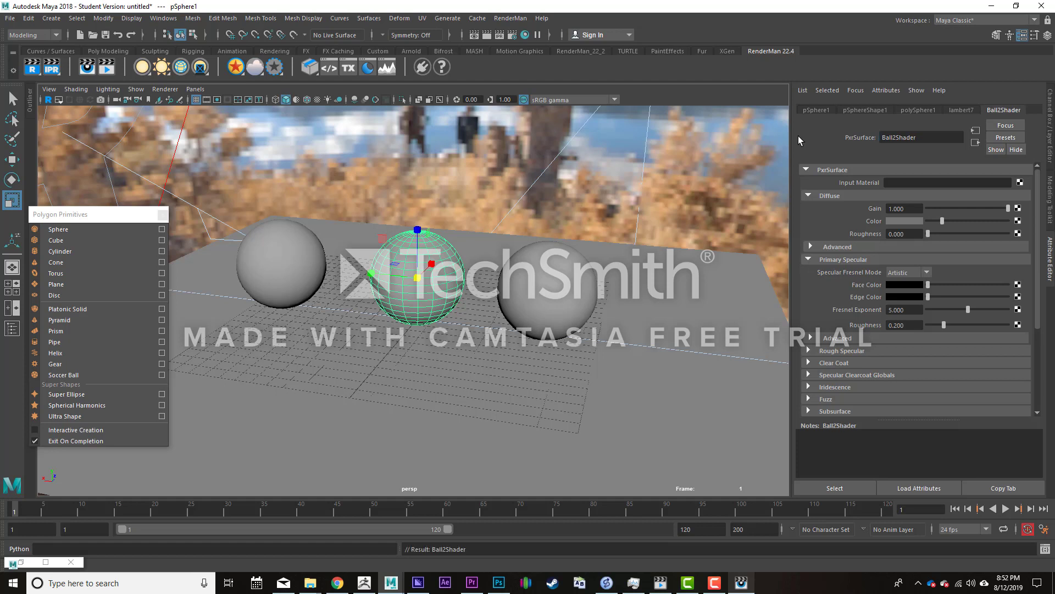
- Rename the PxrSurface material of the leftmost sphere as Ball1Shader
{"action": "left_click", "coordinate": [297, 228]}
{"action": "double_click", "coordinate": [908, 137]}
{"action": "type", "text": "Ball1Shader"}
{"action": "key", "text": "Return"}
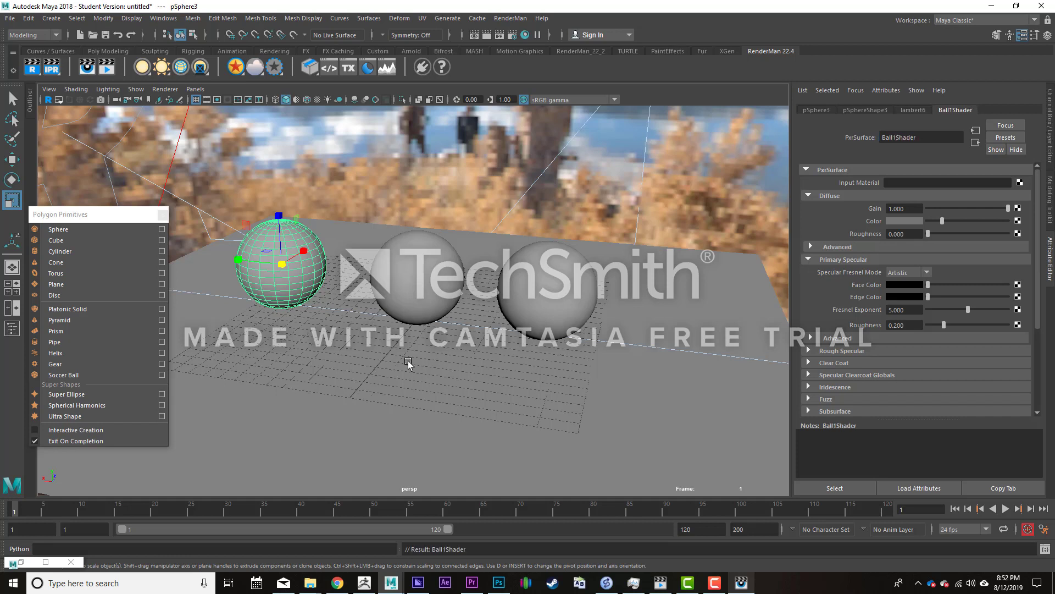
- Rename the ground plane's PxrSurface material as GroundShader
{"action": "left_click", "coordinate": [422, 354]}
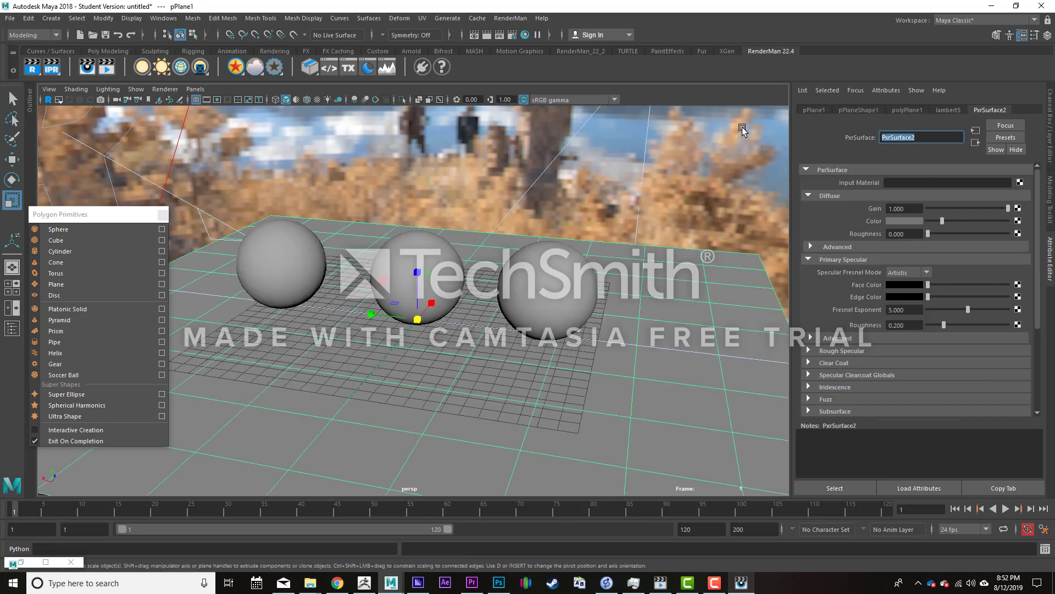
{"action": "type", "text": "GroundShader"}
{"action": "key", "text": "Return"}
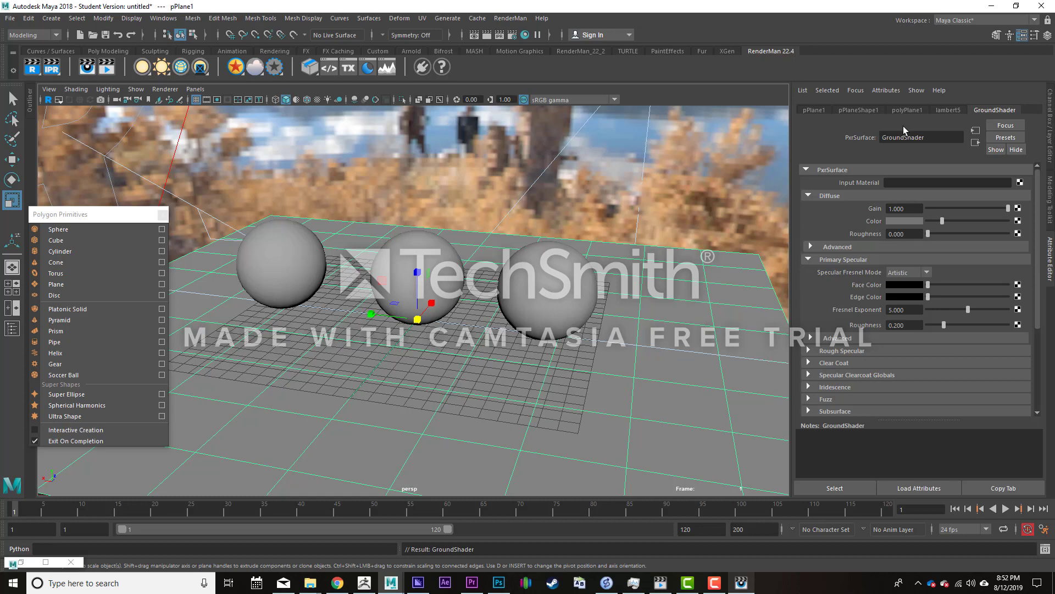
- Set the diffuse color of GroundShader to a muted pinkish purple
{"action": "left_click", "coordinate": [912, 219]}
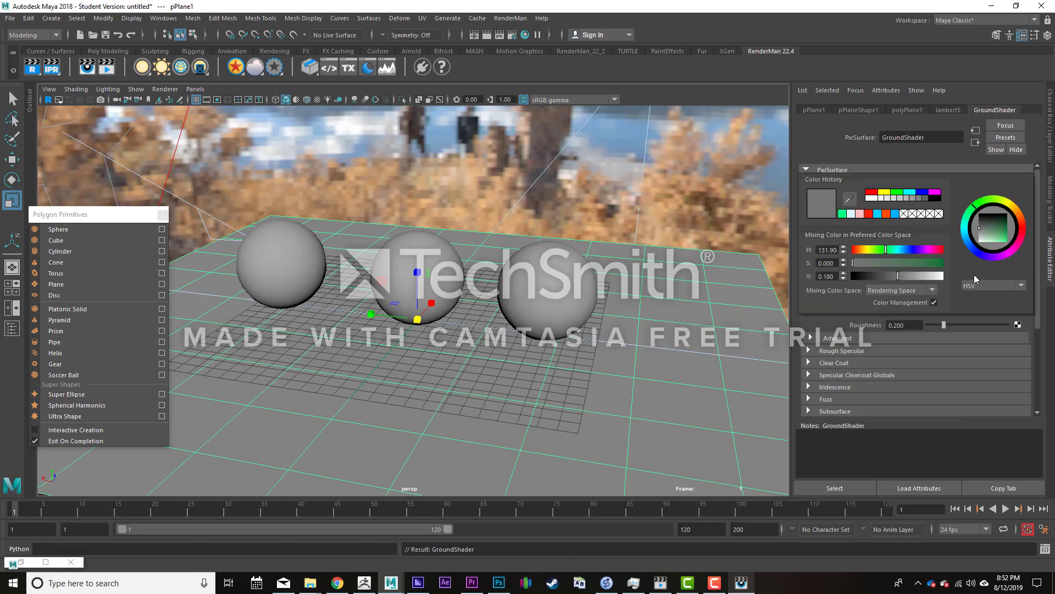
{"action": "left_click", "coordinate": [1019, 216]}
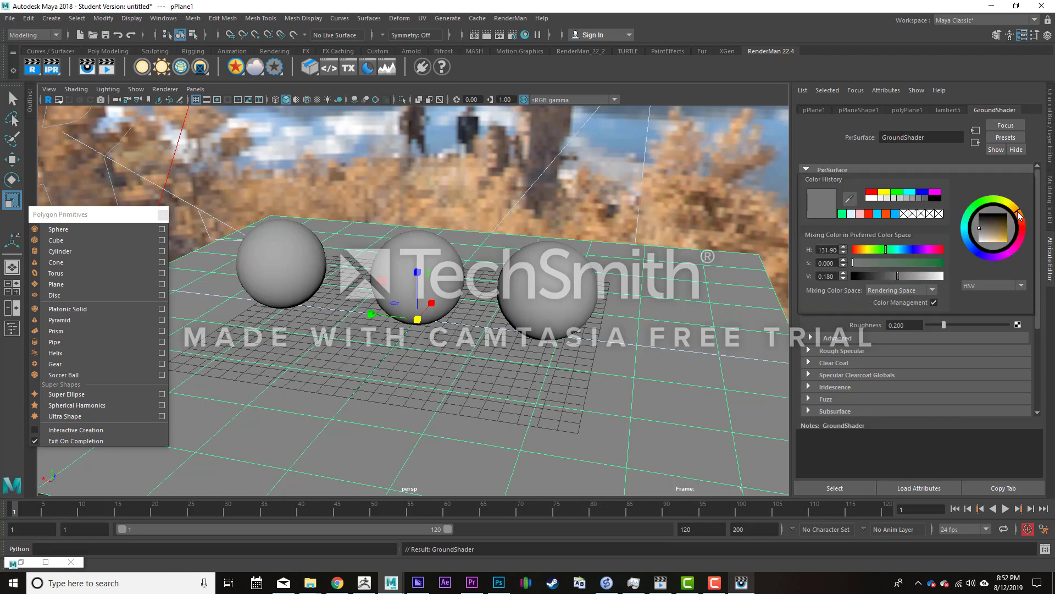
{"action": "left_click", "coordinate": [1014, 257]}
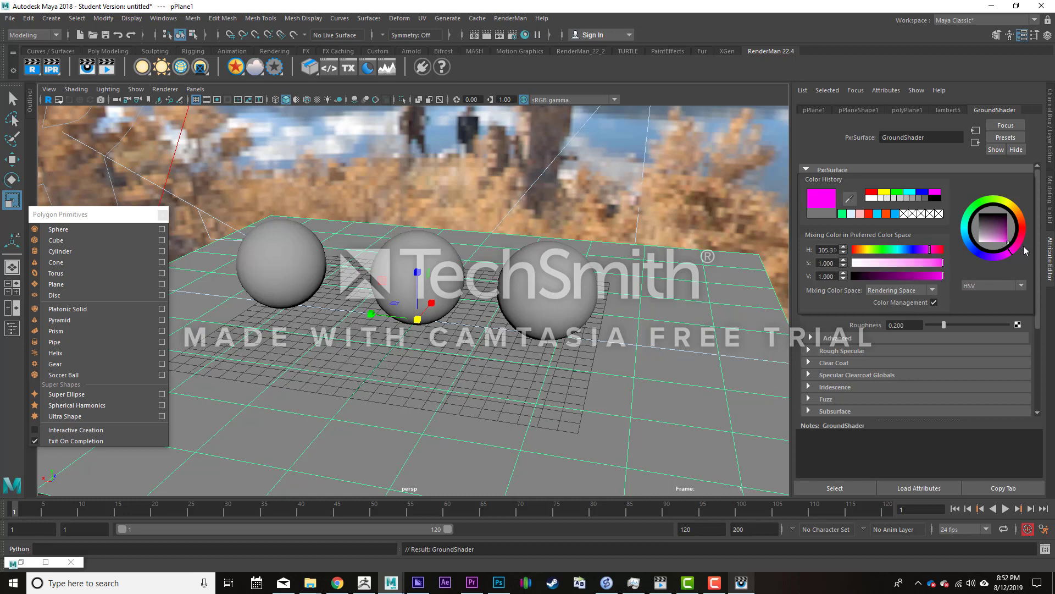
{"action": "left_click_drag", "start_coordinate": [991, 235], "coordinate": [999, 240]}
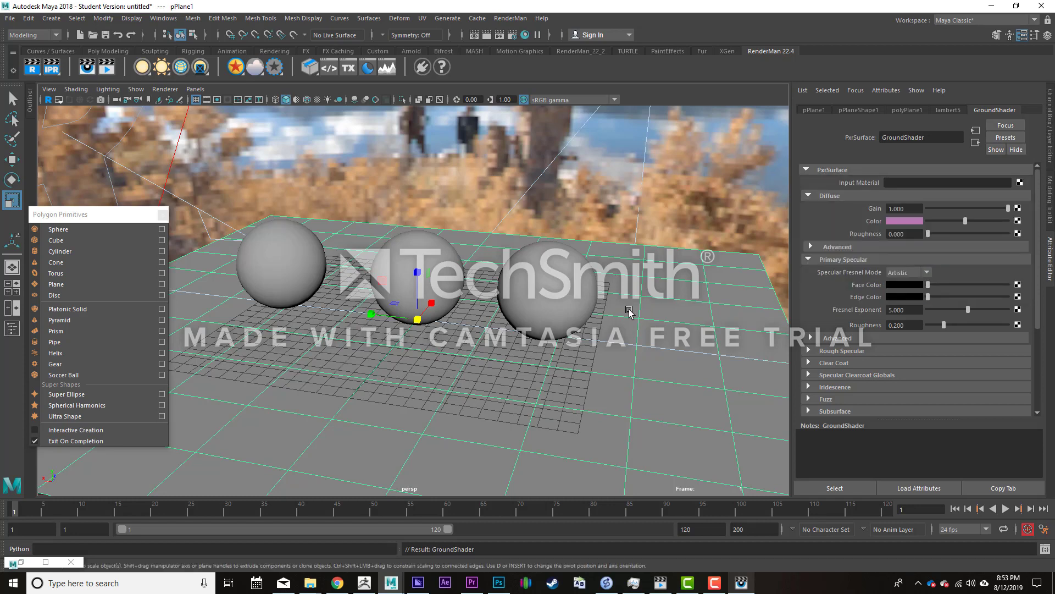
- Set the diffuse color of Ball3Shader on the rightmost sphere to a saturated orange-yellow
{"action": "left_click", "coordinate": [593, 290]}
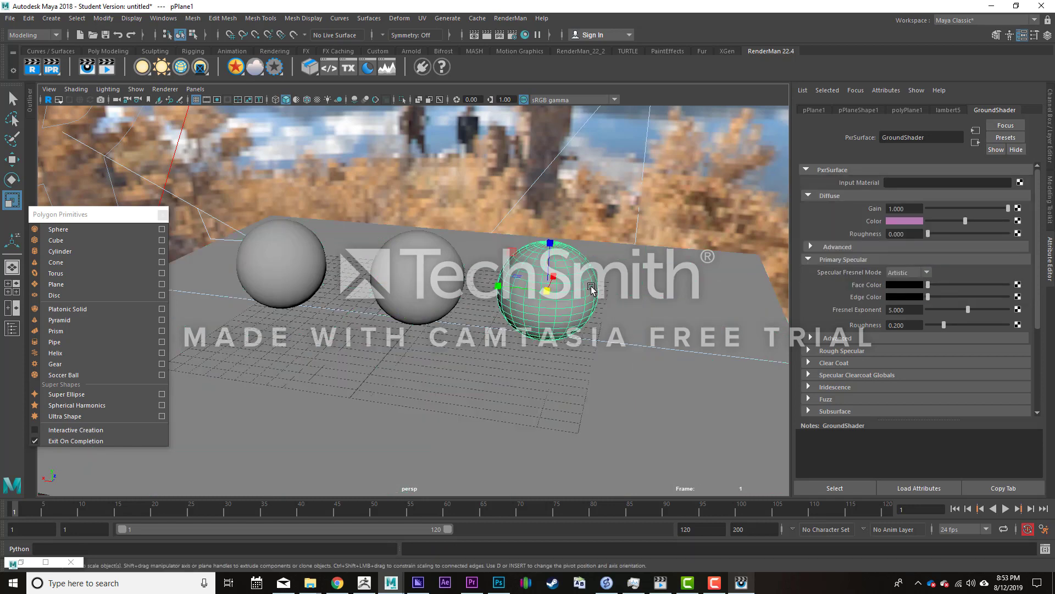
{"action": "left_click", "coordinate": [898, 220]}
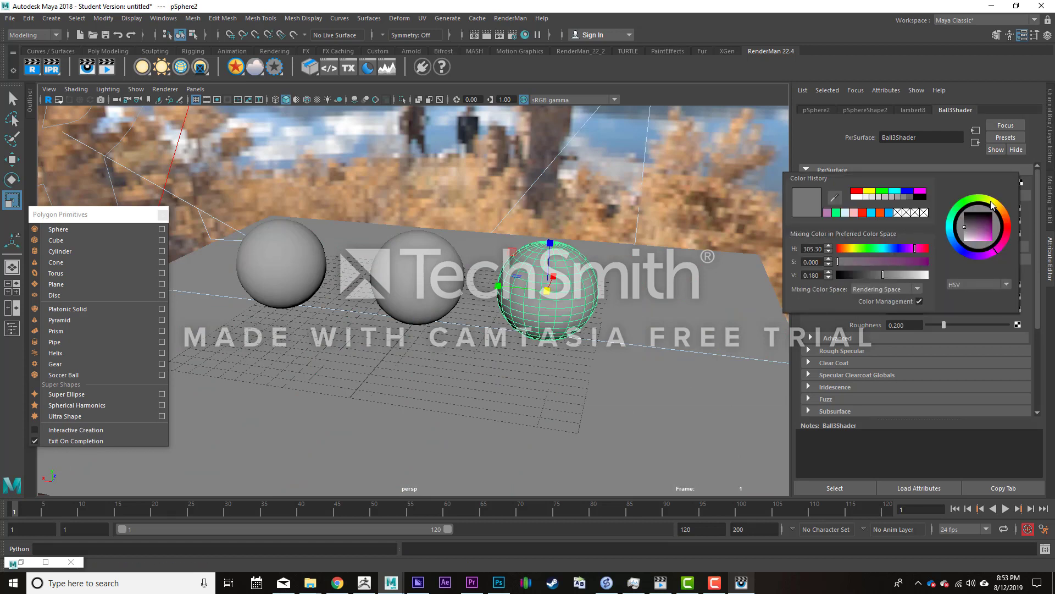
{"action": "left_click_drag", "start_coordinate": [999, 204], "coordinate": [1012, 269]}
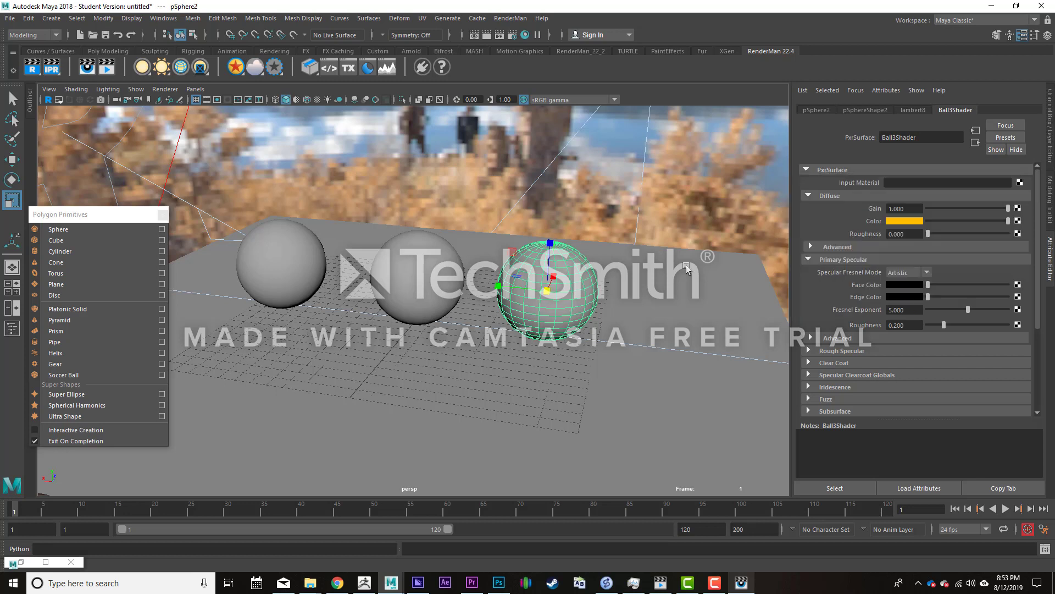
- Set the diffuse color of Ball2Shader on the middle sphere to bright cyan
{"action": "left_click", "coordinate": [392, 288]}
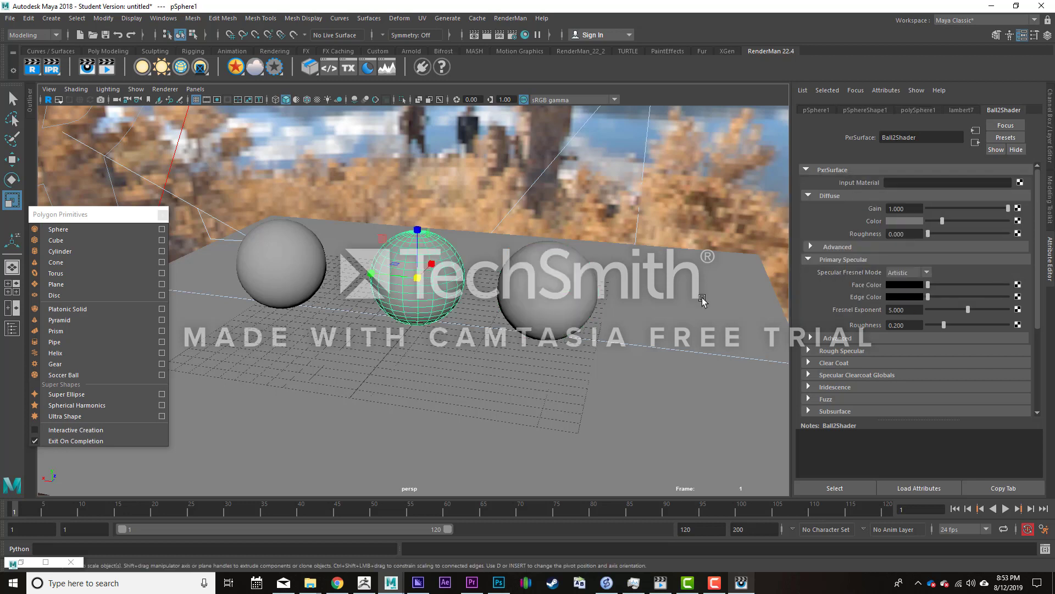
{"action": "left_click", "coordinate": [903, 220]}
{"action": "mouse_move", "coordinate": [972, 204]}
{"action": "left_mouse_down"}
{"action": "mouse_move", "coordinate": [956, 226]}
{"action": "mouse_move", "coordinate": [1014, 252]}
{"action": "left_mouse_up"}
- Set the diffuse color of Ball1Shader on the leftmost sphere to a fully saturated bright red
{"action": "left_click", "coordinate": [301, 244]}
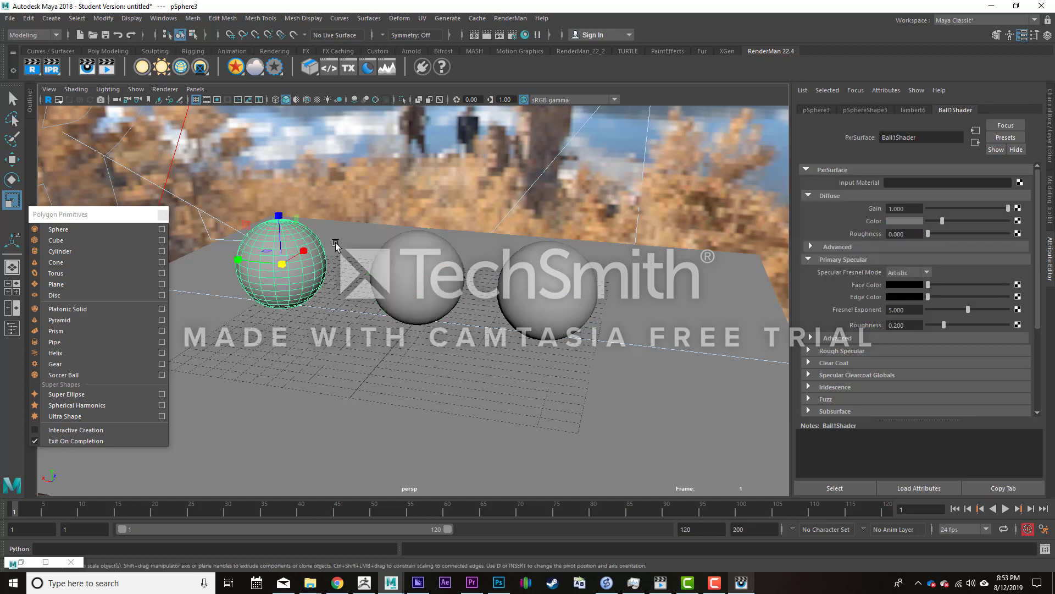
{"action": "left_click", "coordinate": [899, 221]}
{"action": "left_click_drag", "start_coordinate": [952, 242], "coordinate": [994, 259]}
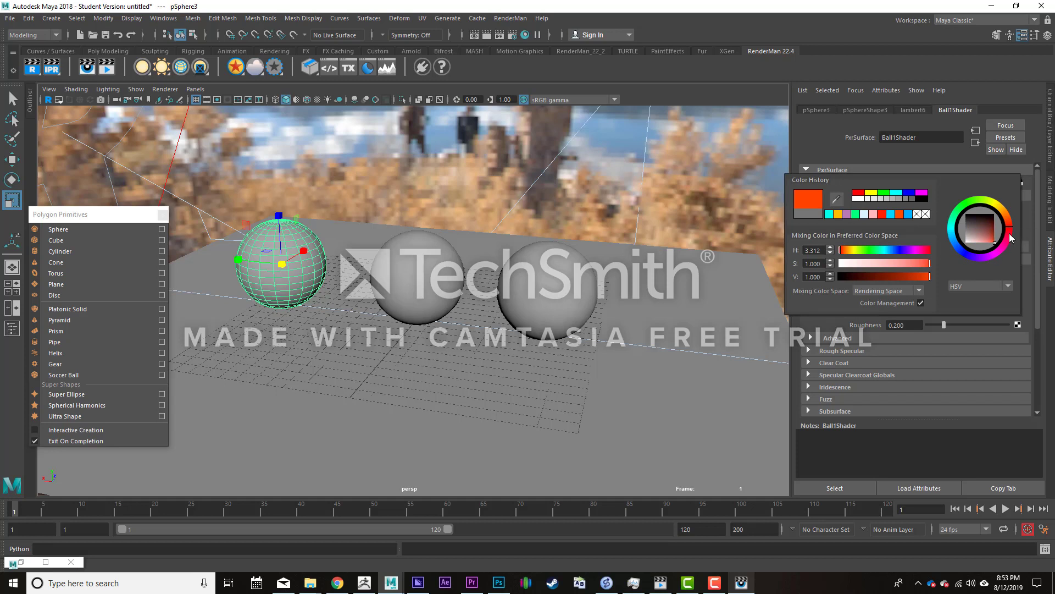
{"action": "left_click_drag", "start_coordinate": [1014, 230], "coordinate": [1020, 233]}
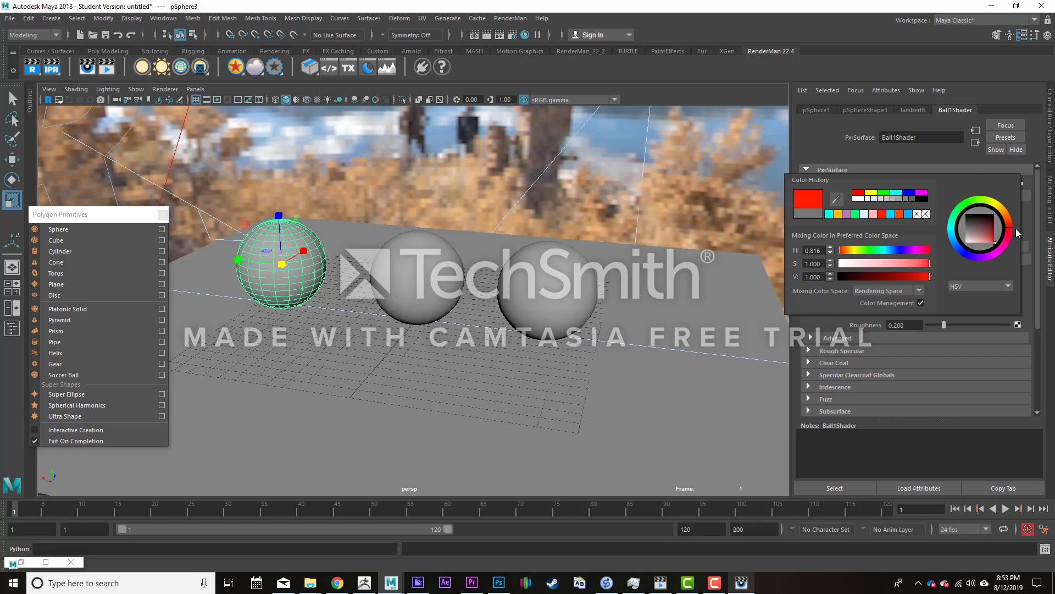
{"action": "left_click_drag", "start_coordinate": [438, 309], "coordinate": [465, 262], "text": "alt"}
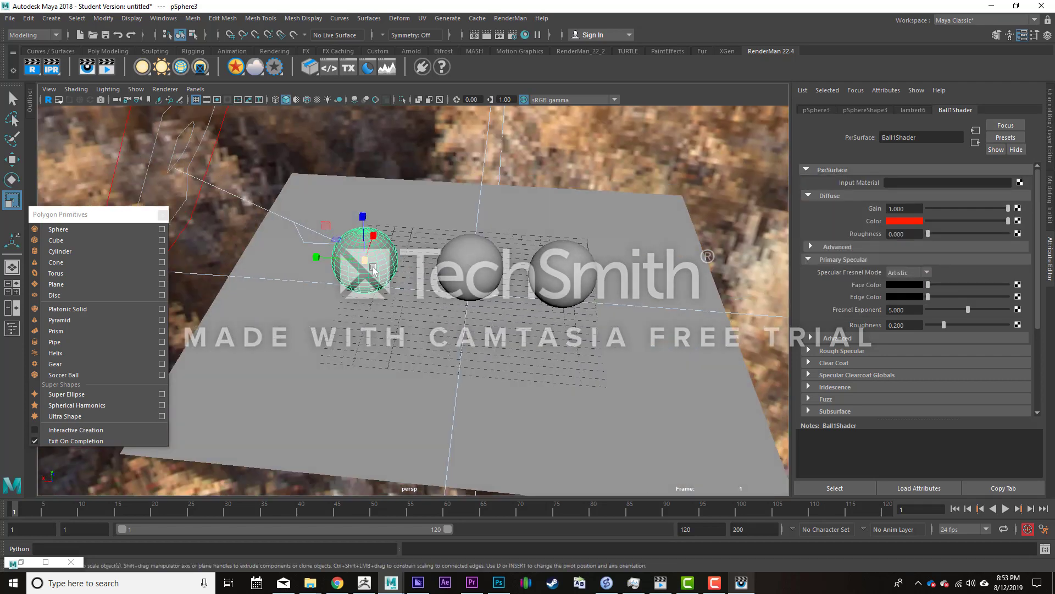
- Move the spheres with the Move tool so the three of them form a triangular cluster near the center of the plane
{"action": "key", "text": "w"}
{"action": "left_click_drag", "start_coordinate": [366, 266], "coordinate": [354, 291], "text": "alt"}
{"action": "left_click", "coordinate": [463, 254]}
{"action": "left_click", "coordinate": [566, 250]}
{"action": "left_click_drag", "start_coordinate": [512, 227], "coordinate": [499, 300]}
{"action": "left_click", "coordinate": [391, 338]}
{"action": "left_click_drag", "start_coordinate": [352, 297], "coordinate": [391, 320]}
{"action": "left_click", "coordinate": [540, 330]}
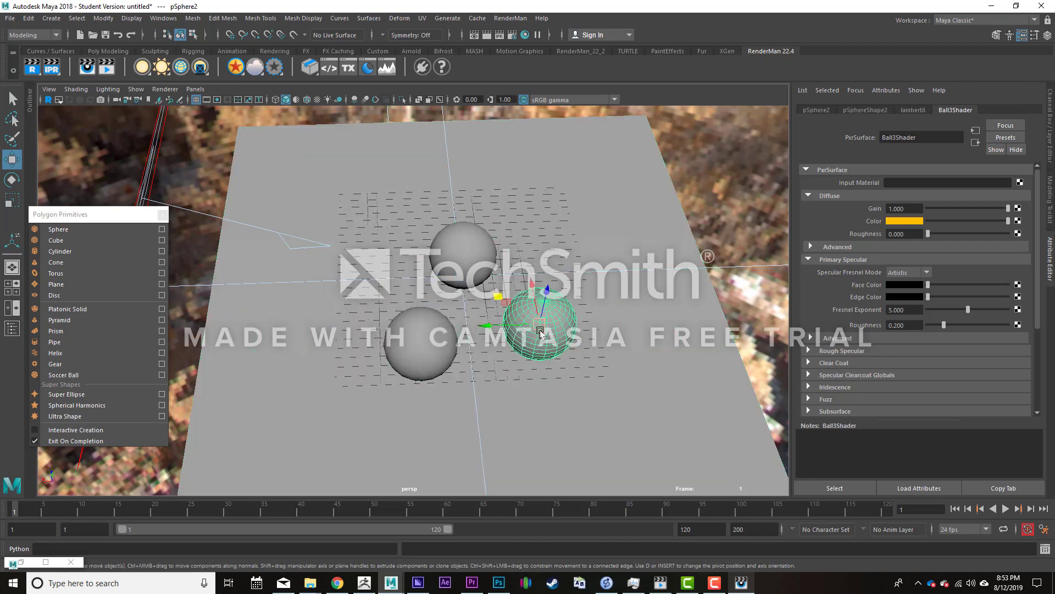
{"action": "left_click_drag", "start_coordinate": [498, 296], "coordinate": [487, 306]}
- Turn on smooth mesh preview for all three spheres together
{"action": "left_click", "coordinate": [459, 257], "text": "shift"}
{"action": "left_click", "coordinate": [427, 351]}
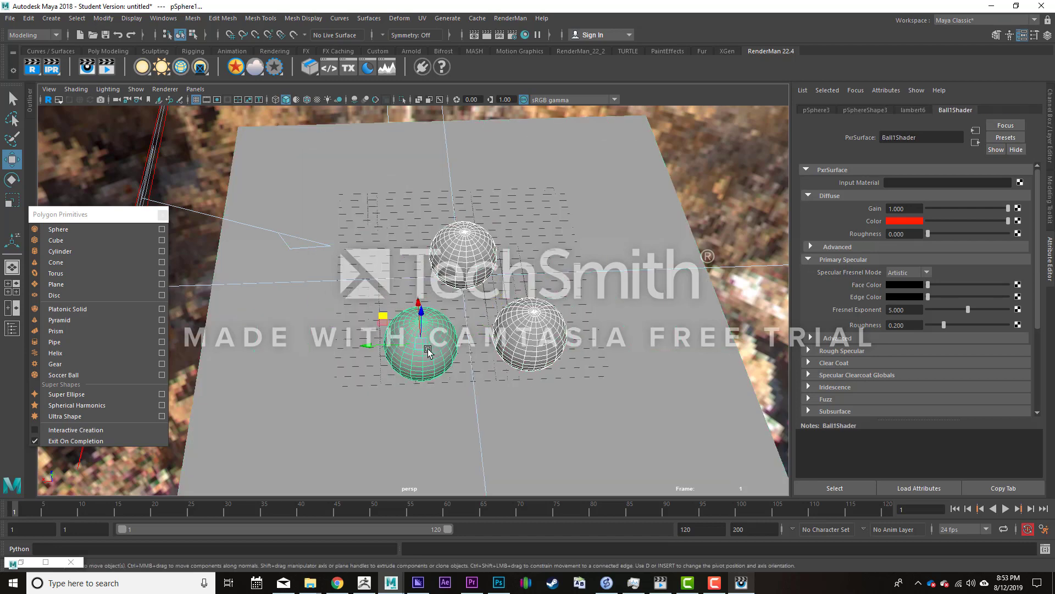
{"action": "key", "text": "3"}
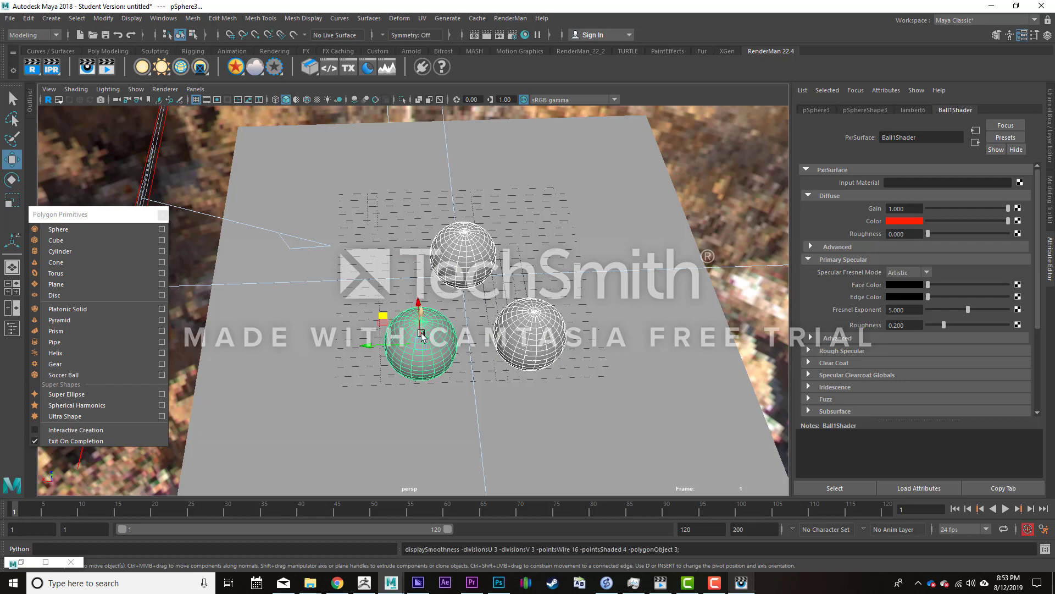
- Frame the three spheres at a lower angle and examine their colors in the RenderMan image viewer, then return to Maya
{"action": "left_click_drag", "start_coordinate": [438, 335], "coordinate": [573, 337], "text": "alt"}
{"action": "middle_click_drag", "start_coordinate": [536, 324], "coordinate": [648, 355], "text": "alt"}
{"action": "right_click_drag", "start_coordinate": [648, 355], "coordinate": [470, 223], "text": "alt"}
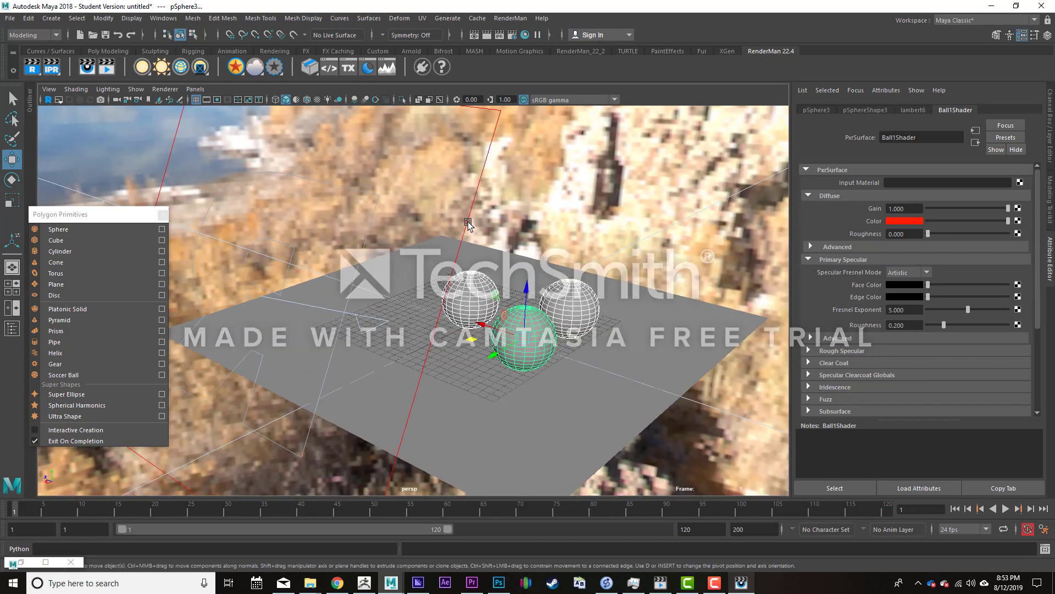
{"action": "left_click", "coordinate": [468, 222]}
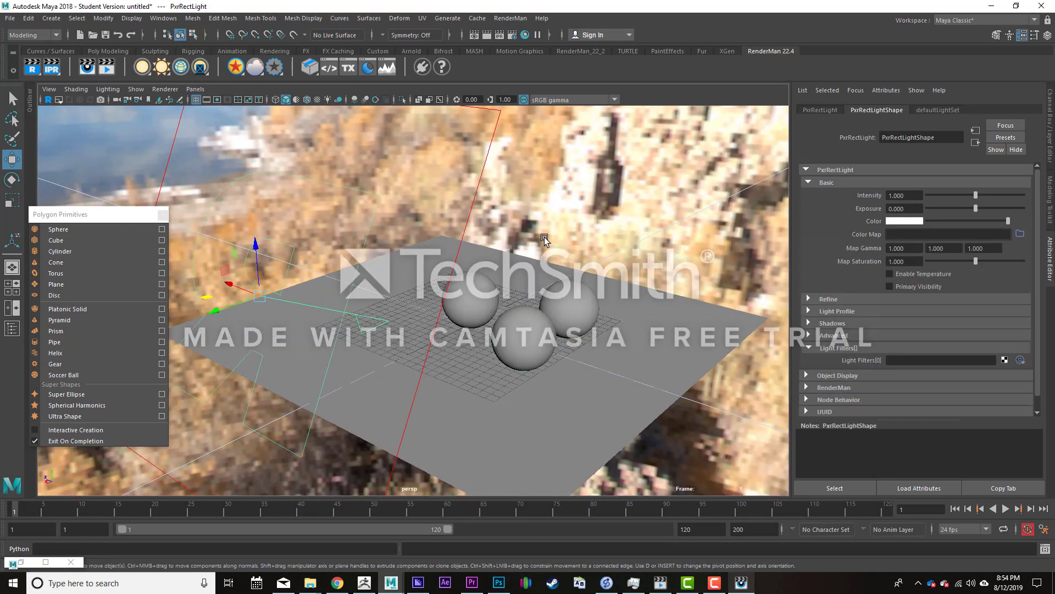
{"action": "scroll", "coordinate": [597, 351], "scroll_direction": "up", "scroll_amount": 4}
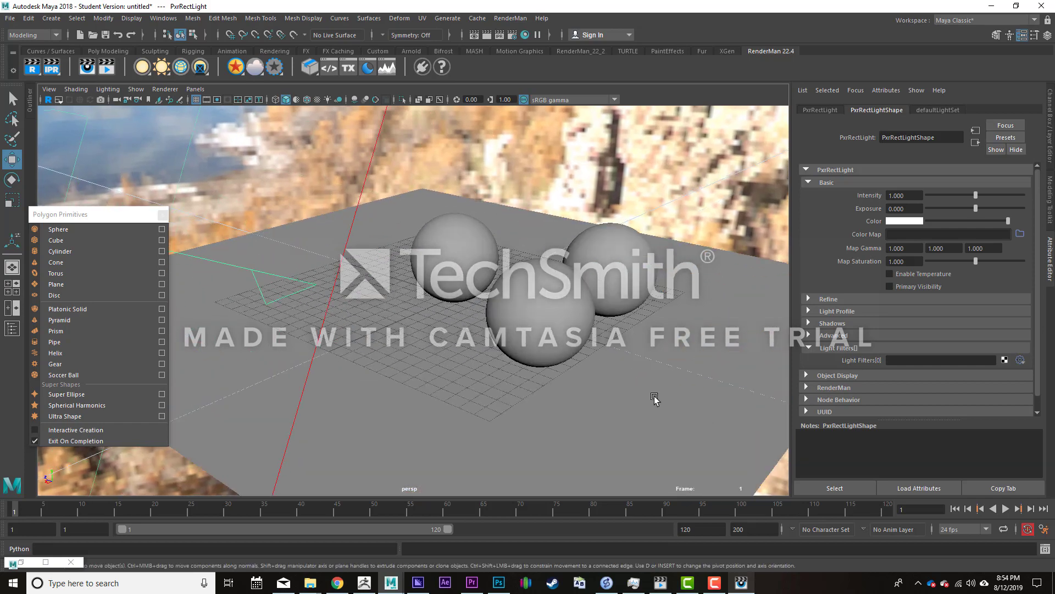
{"action": "left_click_drag", "start_coordinate": [597, 351], "coordinate": [525, 321], "text": "alt"}
{"action": "left_click", "coordinate": [741, 583]}
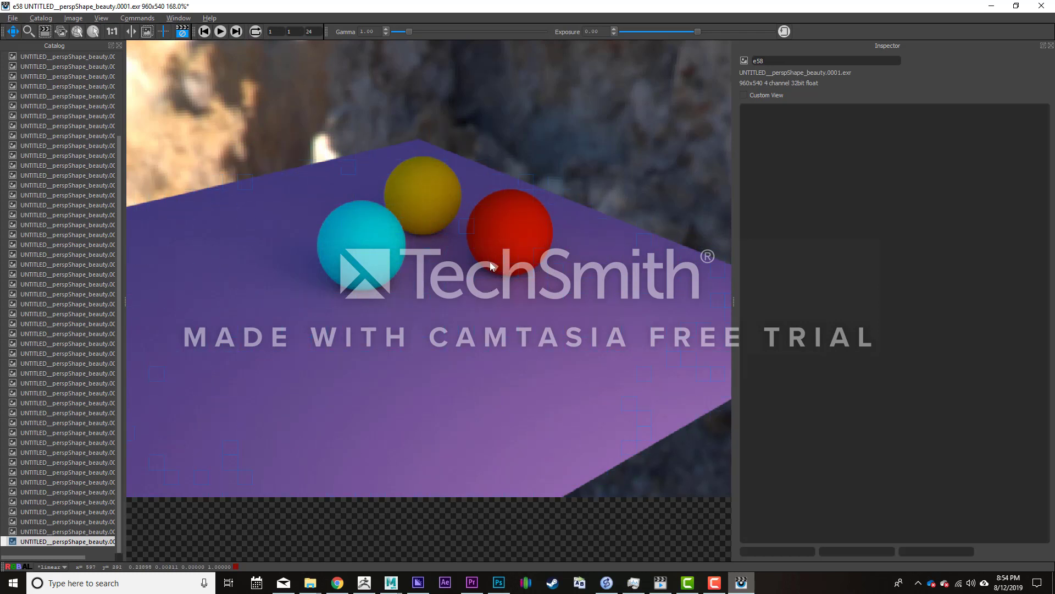
{"action": "scroll", "coordinate": [502, 279], "scroll_direction": "up", "scroll_amount": 1}
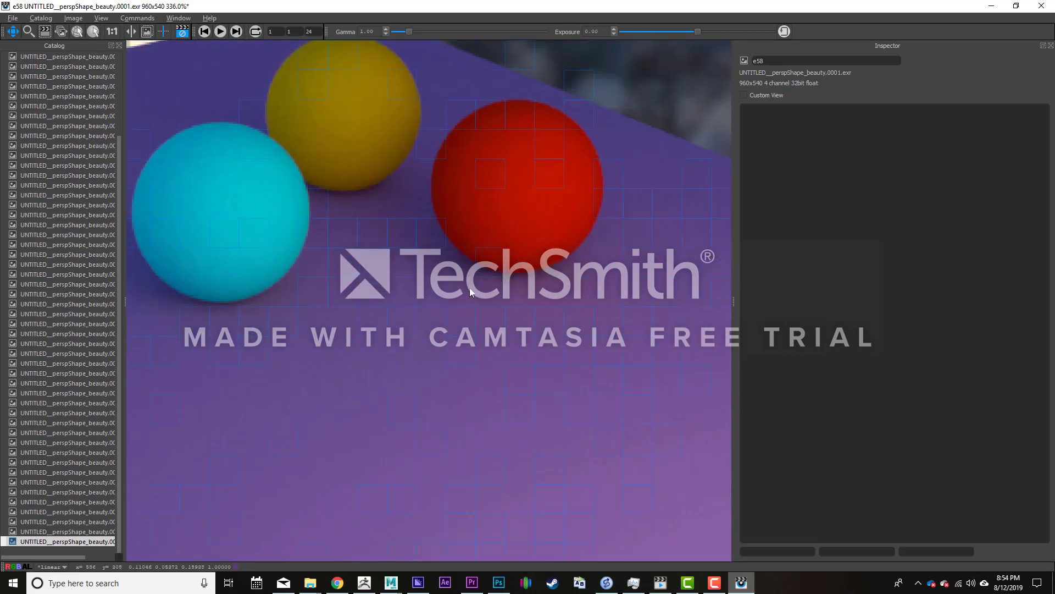
{"action": "left_click", "coordinate": [991, 6]}
- Set the Primary Specular face color of Ball1Shader on the red sphere to white and check its reflections in the render
{"action": "left_click", "coordinate": [531, 293]}
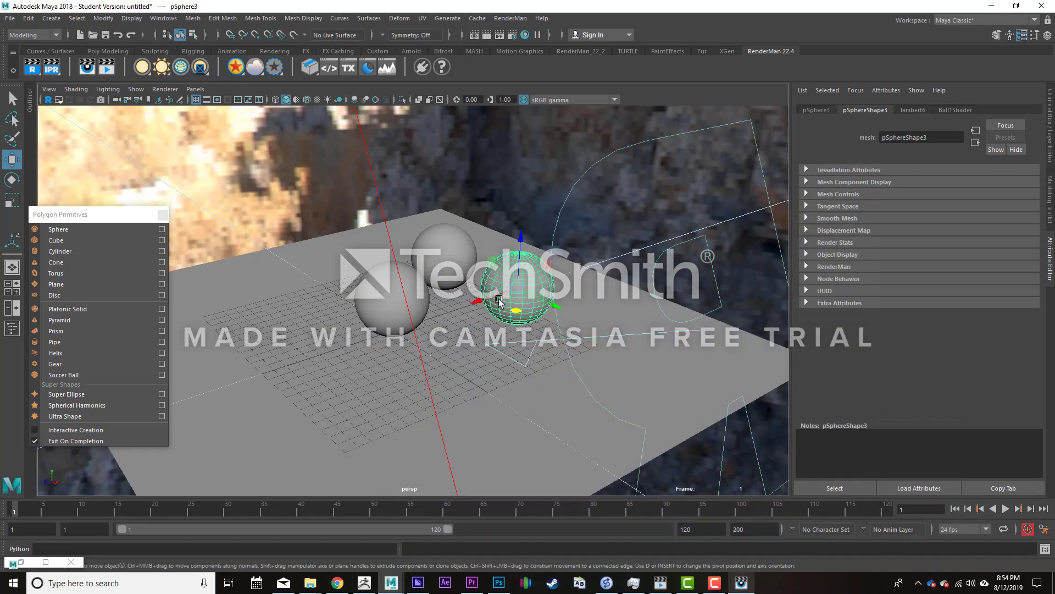
{"action": "left_click", "coordinate": [969, 112]}
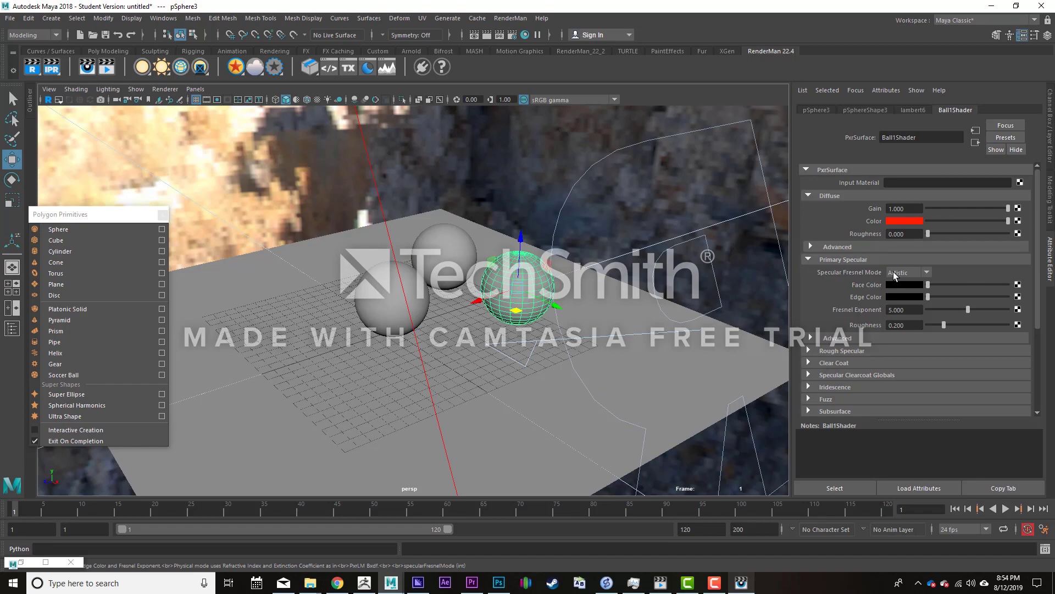
{"action": "left_click_drag", "start_coordinate": [497, 317], "coordinate": [562, 363], "text": "alt"}
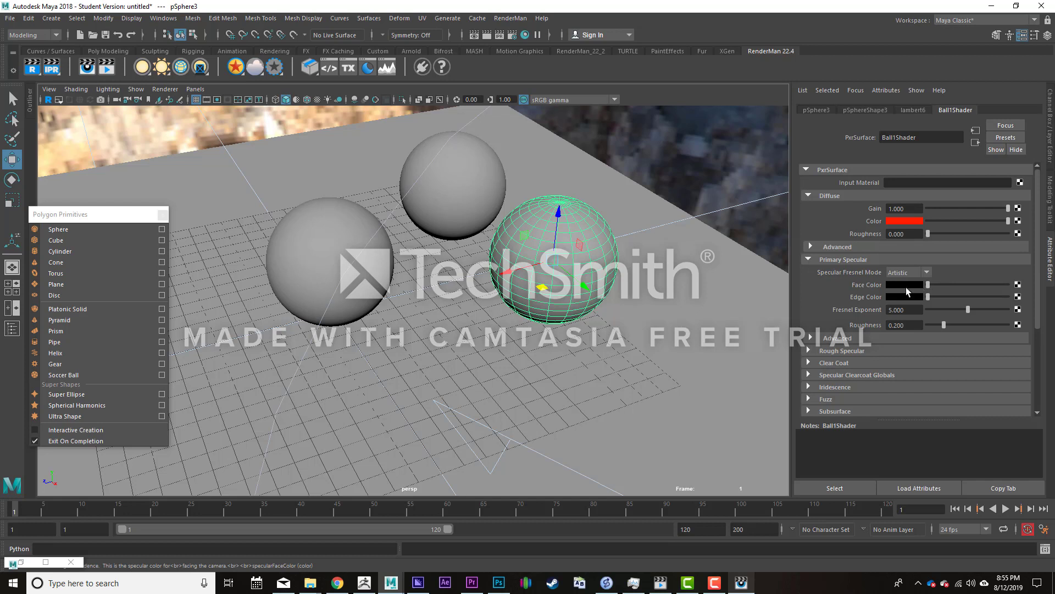
{"action": "left_click_drag", "start_coordinate": [935, 285], "coordinate": [1008, 285]}
{"action": "left_click", "coordinate": [741, 583]}
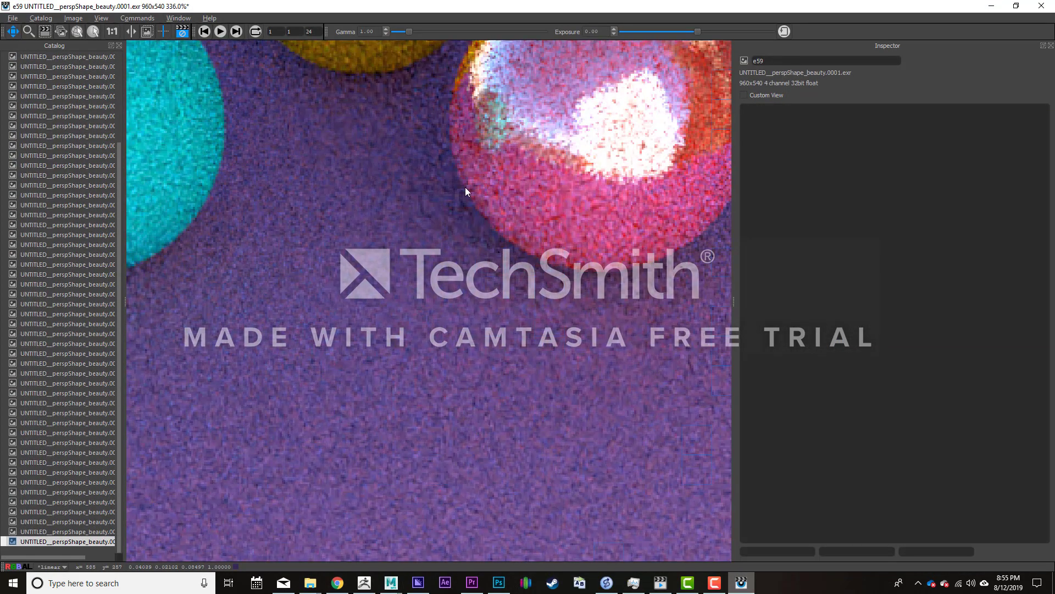
{"action": "scroll", "coordinate": [463, 189], "scroll_direction": "down", "scroll_amount": 1}
{"action": "left_click_drag", "start_coordinate": [432, 214], "coordinate": [462, 347]}
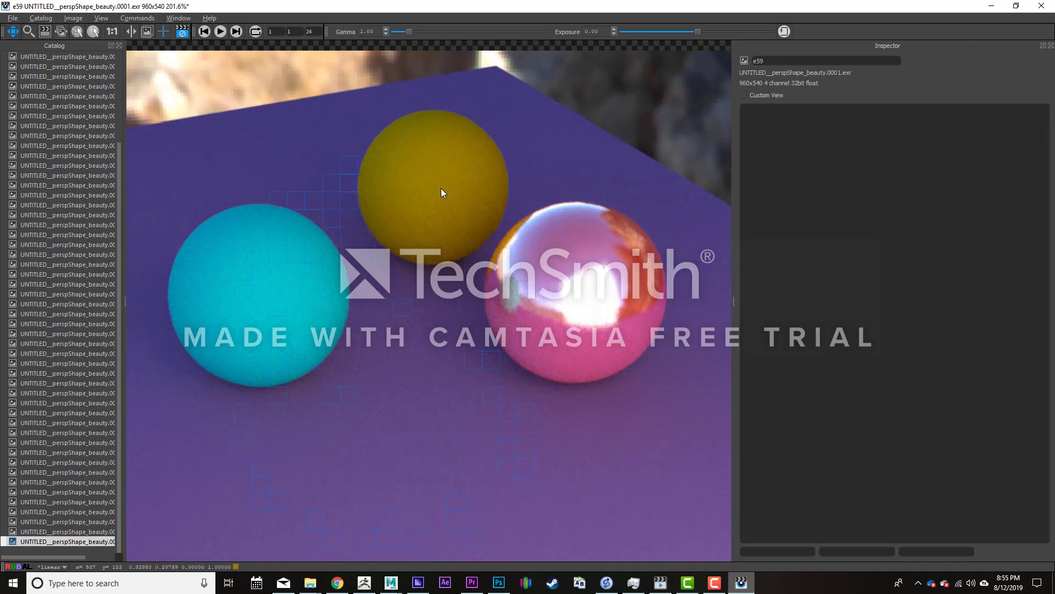
{"action": "left_click", "coordinate": [992, 6]}
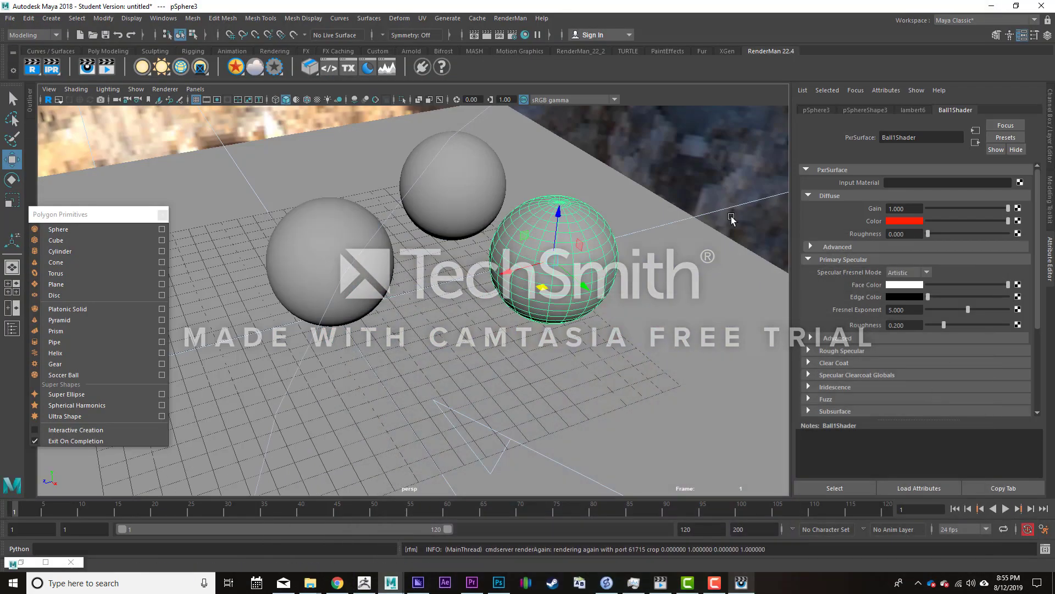
- Set the Primary Specular face color of Ball3Shader on the rear sphere to a medium gray and check the render
{"action": "left_click", "coordinate": [434, 192]}
{"action": "left_click_drag", "start_coordinate": [939, 284], "coordinate": [1034, 285]}
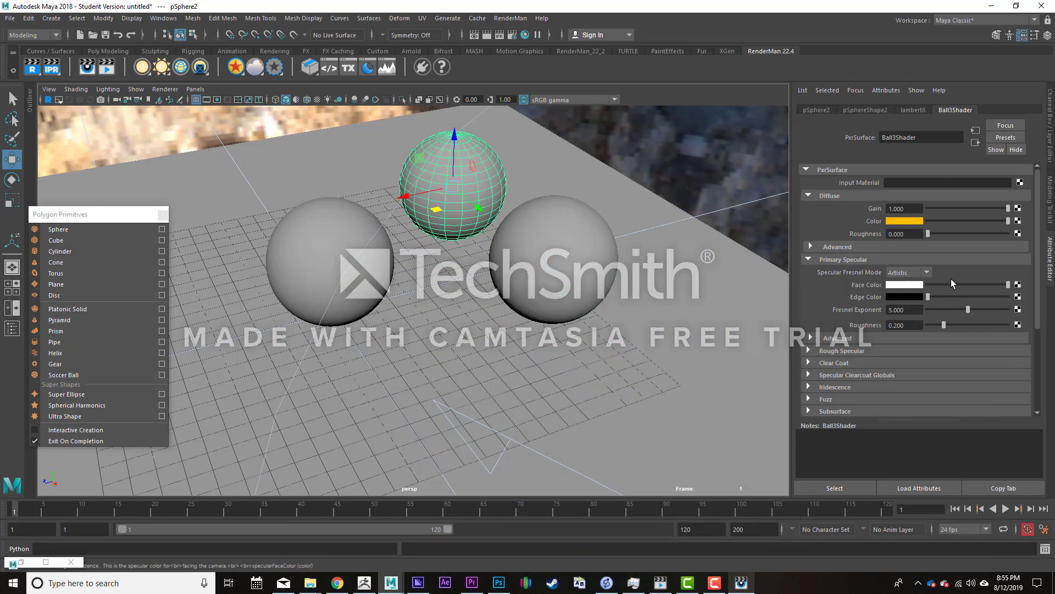
{"action": "left_click_drag", "start_coordinate": [954, 285], "coordinate": [952, 285]}
{"action": "left_click", "coordinate": [742, 583]}
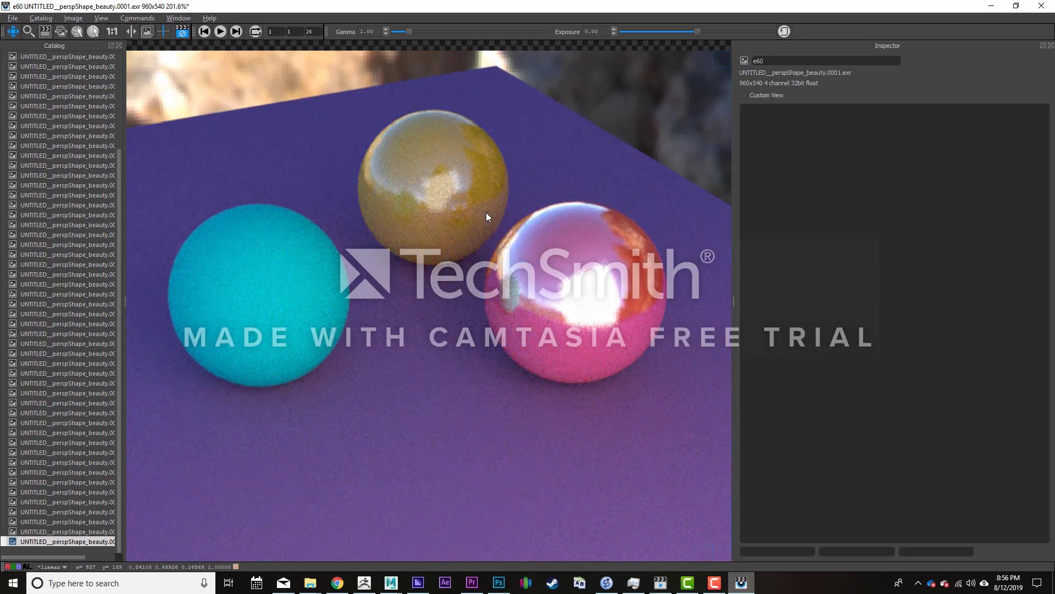
{"action": "left_click", "coordinate": [995, 5]}
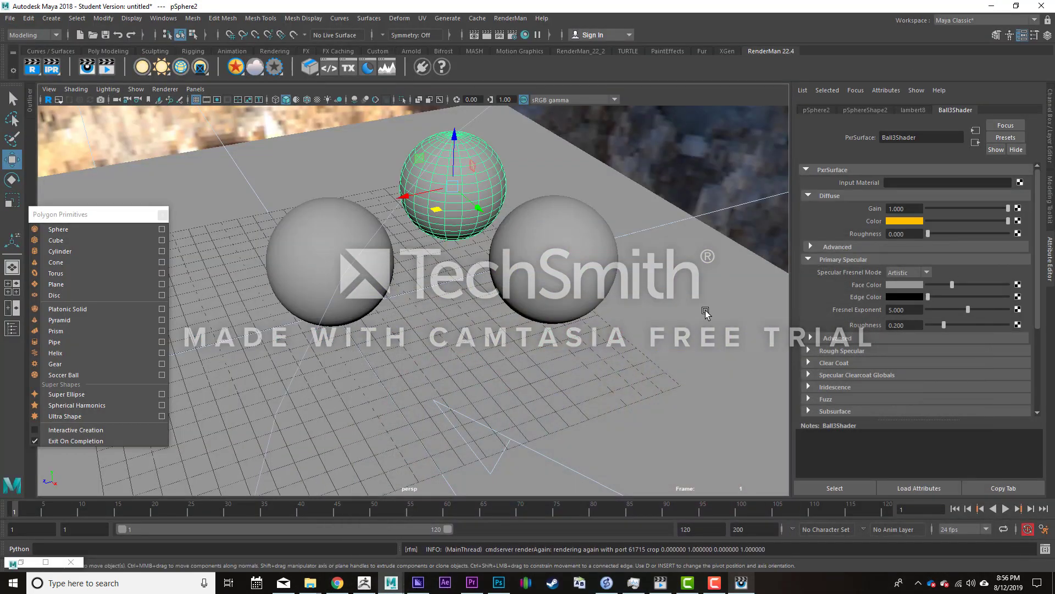
- Set Ball2Shader's Primary Specular face color to white and its specular roughness to 0, and check the render
{"action": "left_click", "coordinate": [312, 243]}
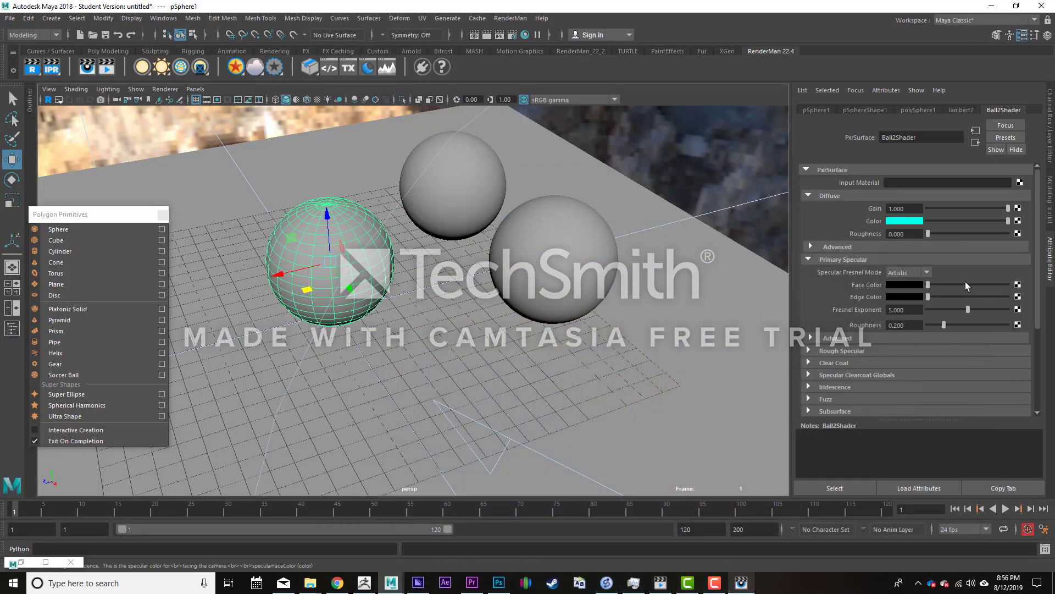
{"action": "left_click_drag", "start_coordinate": [958, 284], "coordinate": [1024, 293]}
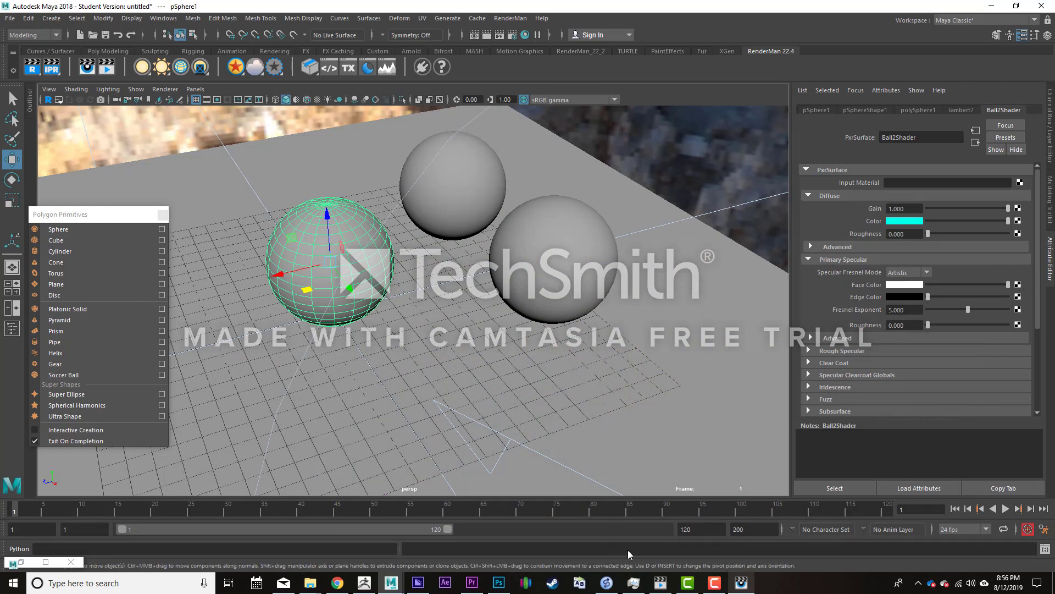
{"action": "left_click", "coordinate": [741, 582]}
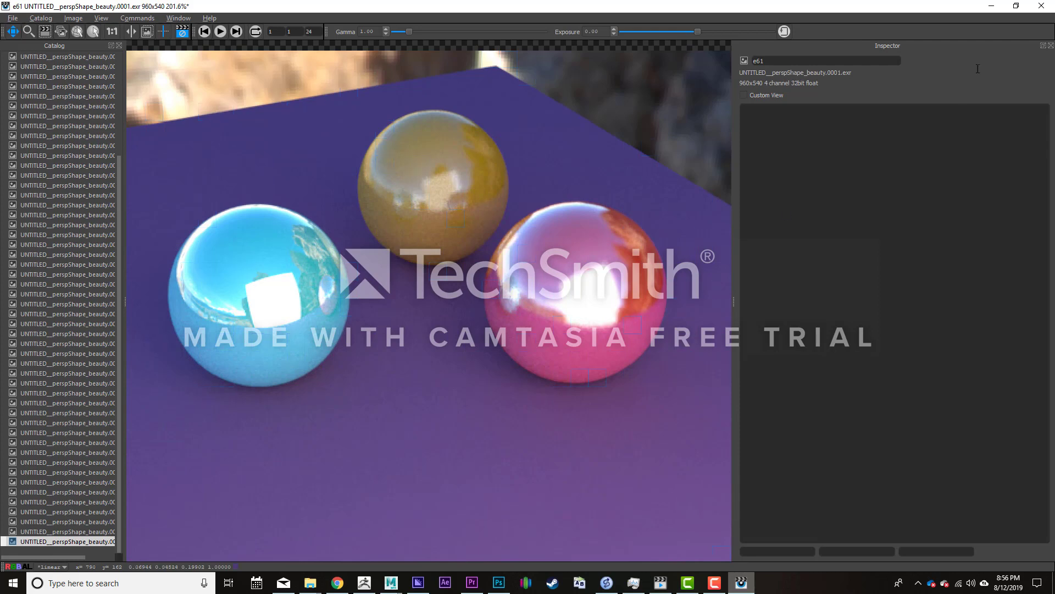
{"action": "left_click", "coordinate": [992, 6]}
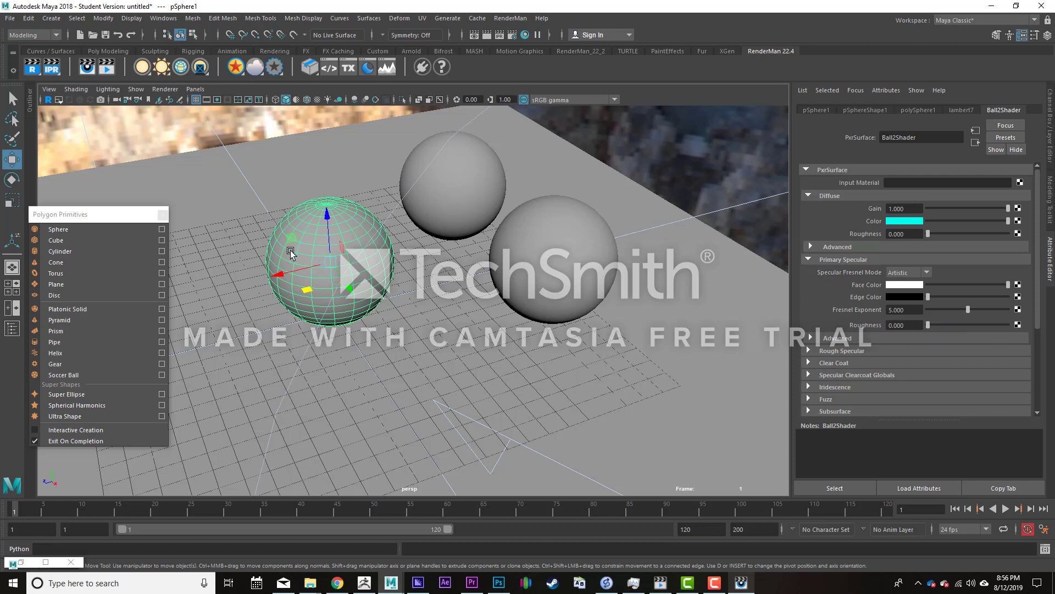
- Raise Ball2Shader's Primary Specular roughness to 1.000 and check the cyan sphere in the render
{"action": "left_click", "coordinate": [945, 324]}
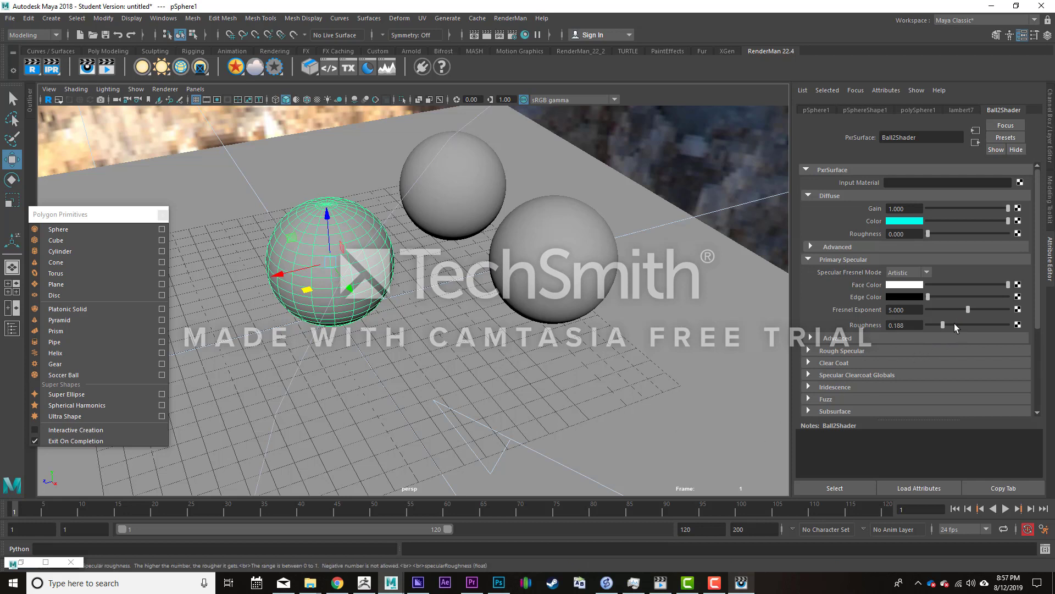
{"action": "left_click", "coordinate": [1009, 325]}
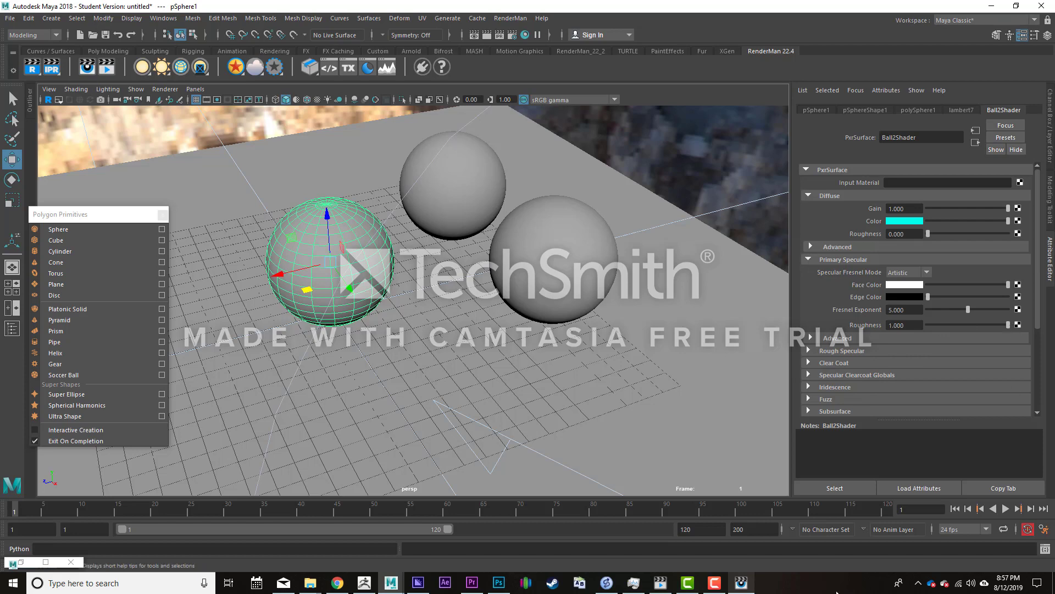
{"action": "left_click", "coordinate": [741, 583]}
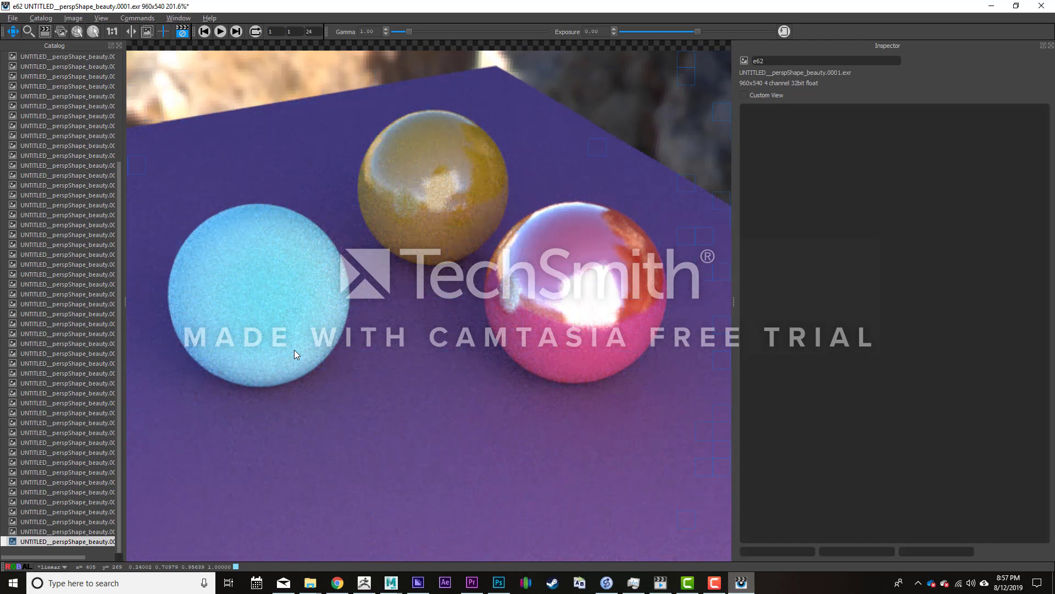
{"action": "left_click", "coordinate": [991, 7]}
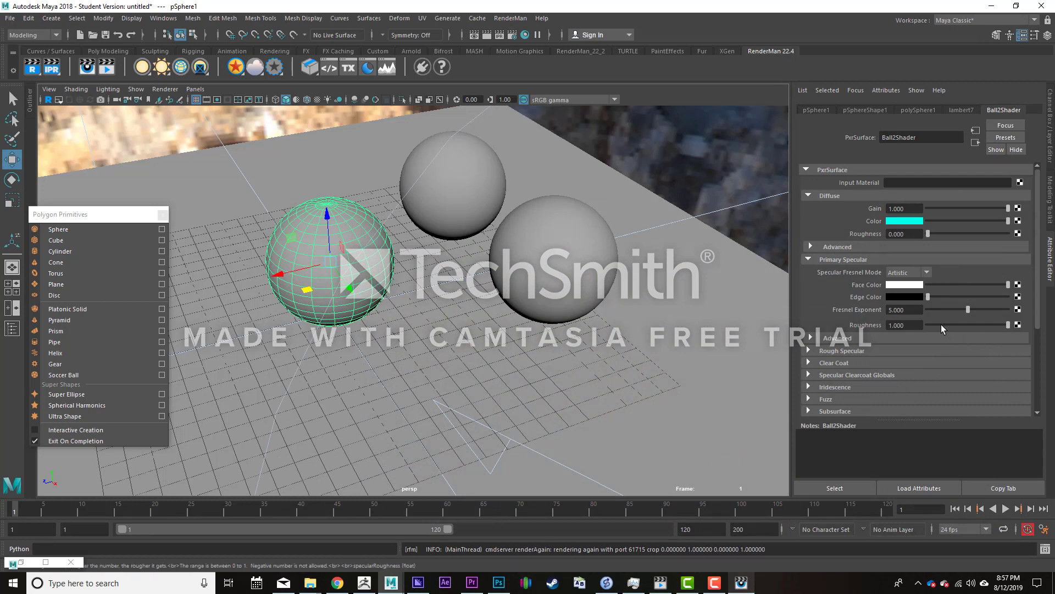
- Set Ball2Shader's Primary Specular roughness to 0.528 and check the cyan sphere in the render
{"action": "left_click", "coordinate": [968, 324]}
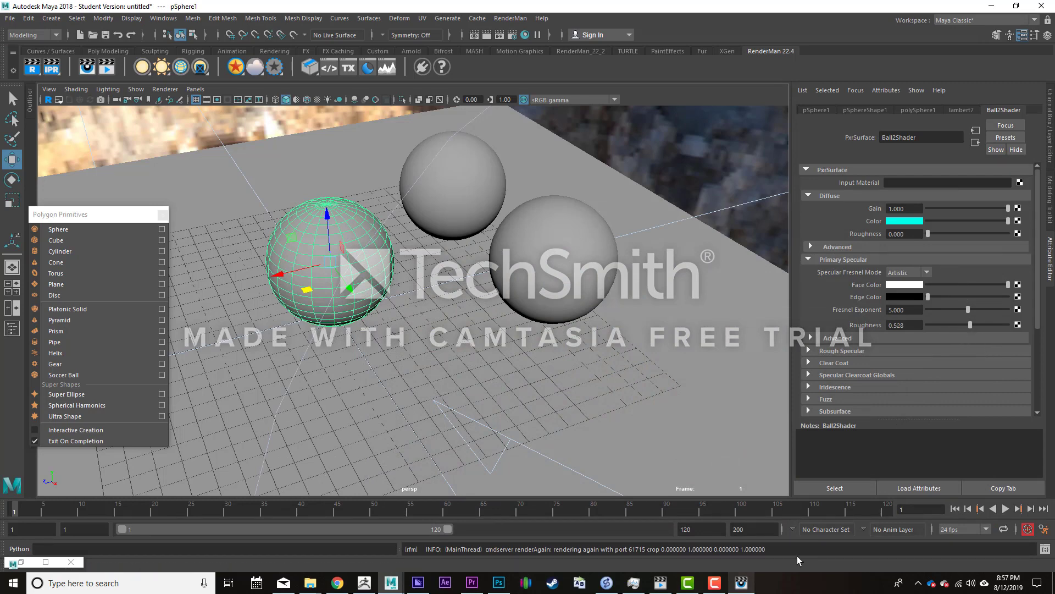
{"action": "left_click", "coordinate": [741, 584]}
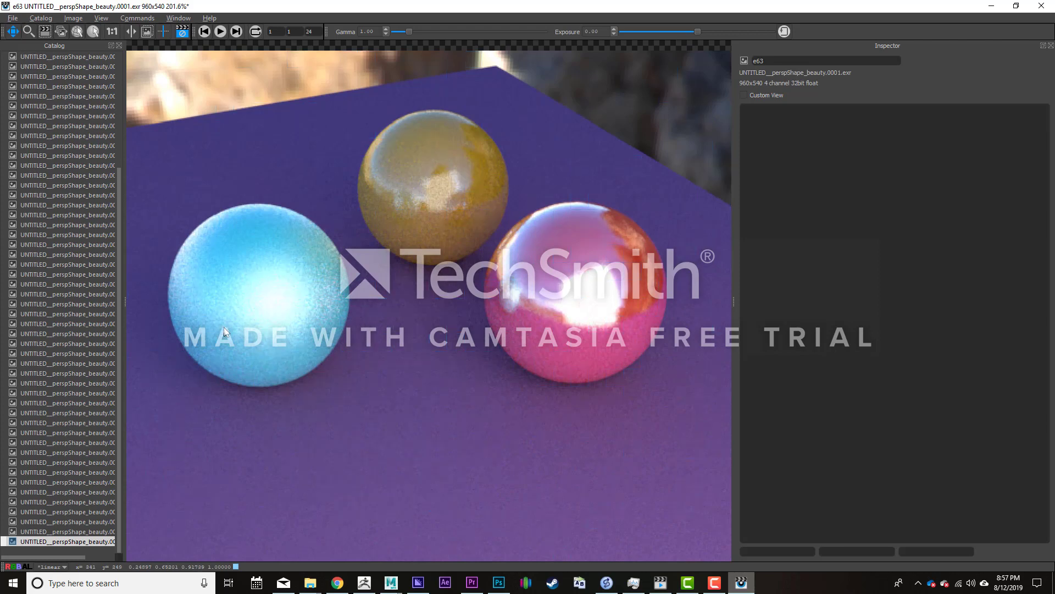
{"action": "left_click", "coordinate": [992, 6]}
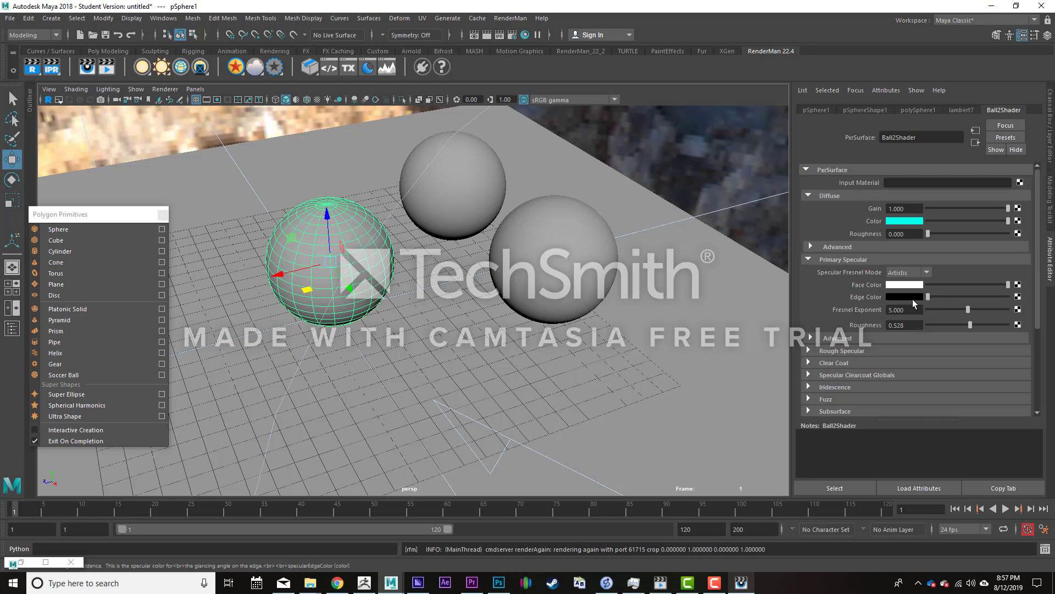
- Set the Primary Specular edge color of Ball2Shader to a fully saturated bright yellow and look at the render
{"action": "left_click_drag", "start_coordinate": [929, 296], "coordinate": [1009, 296]}
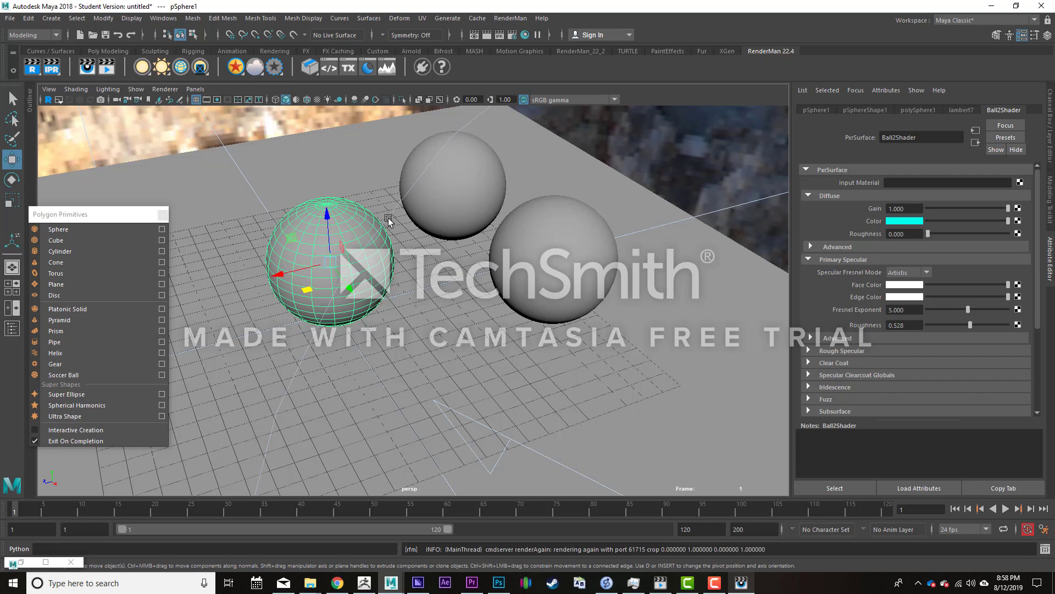
{"action": "left_click", "coordinate": [912, 296]}
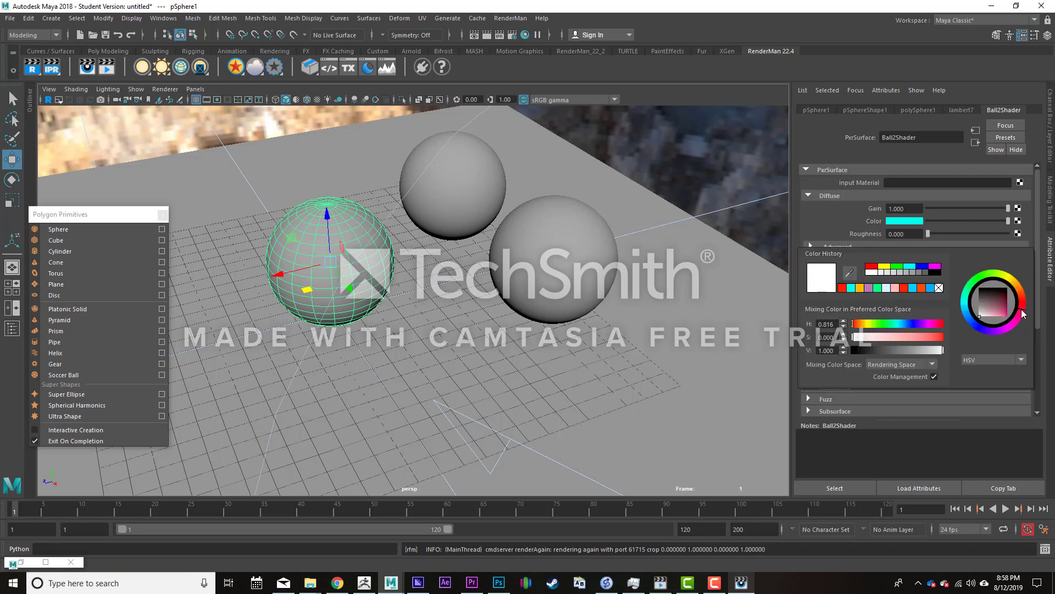
{"action": "mouse_move", "coordinate": [1000, 308]}
{"action": "left_mouse_down"}
{"action": "mouse_move", "coordinate": [1021, 321]}
{"action": "mouse_move", "coordinate": [1013, 279]}
{"action": "left_mouse_up"}
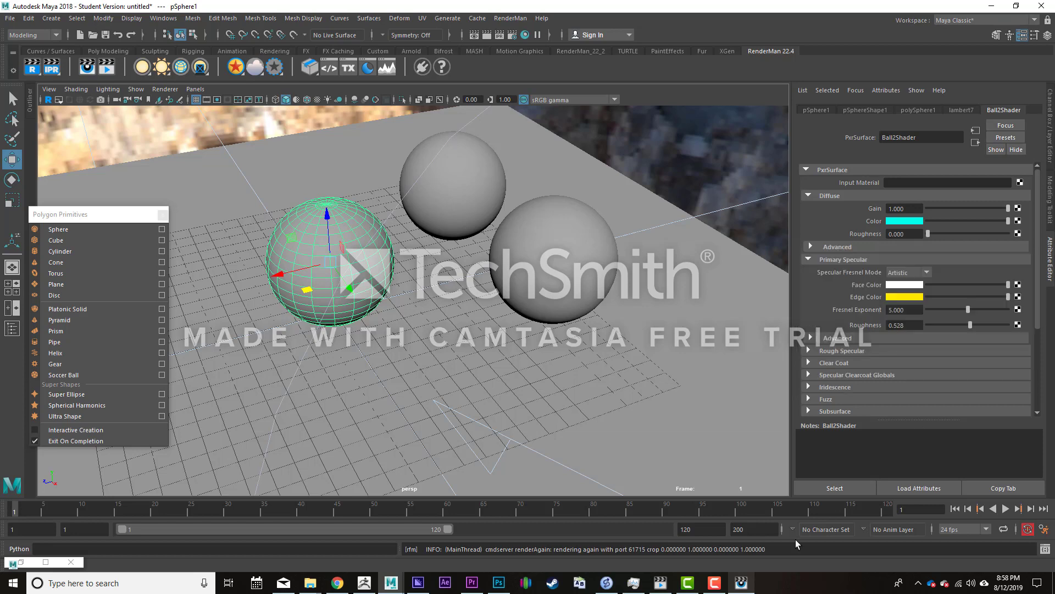
{"action": "left_click", "coordinate": [746, 582]}
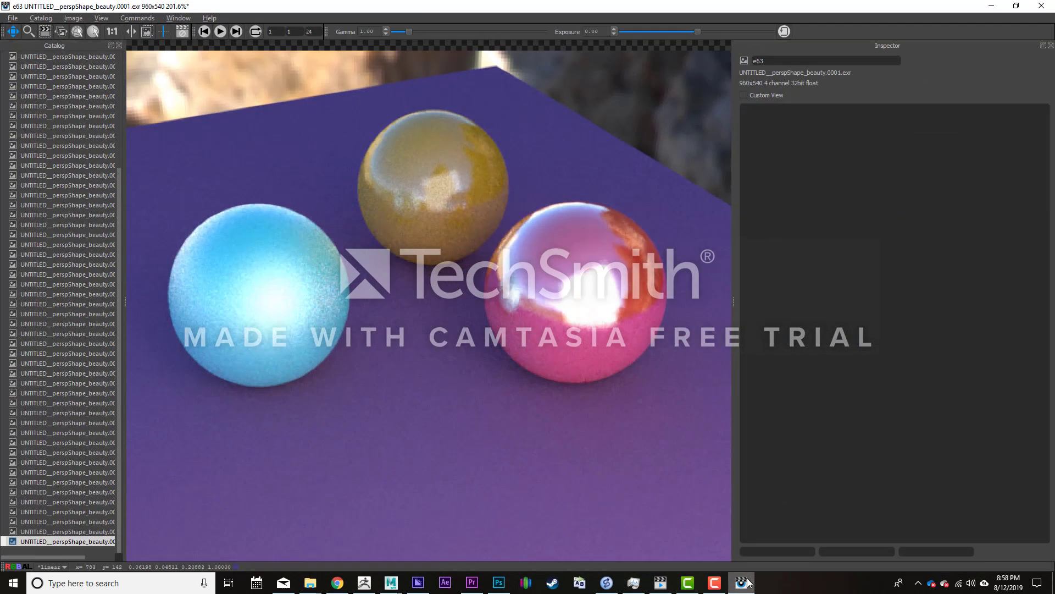
{"action": "left_click", "coordinate": [992, 8]}
- Shift Ball2Shader's specular edge color hue to a saturated orange-yellow and check the cyan sphere's edges in the render
{"action": "left_click", "coordinate": [916, 300]}
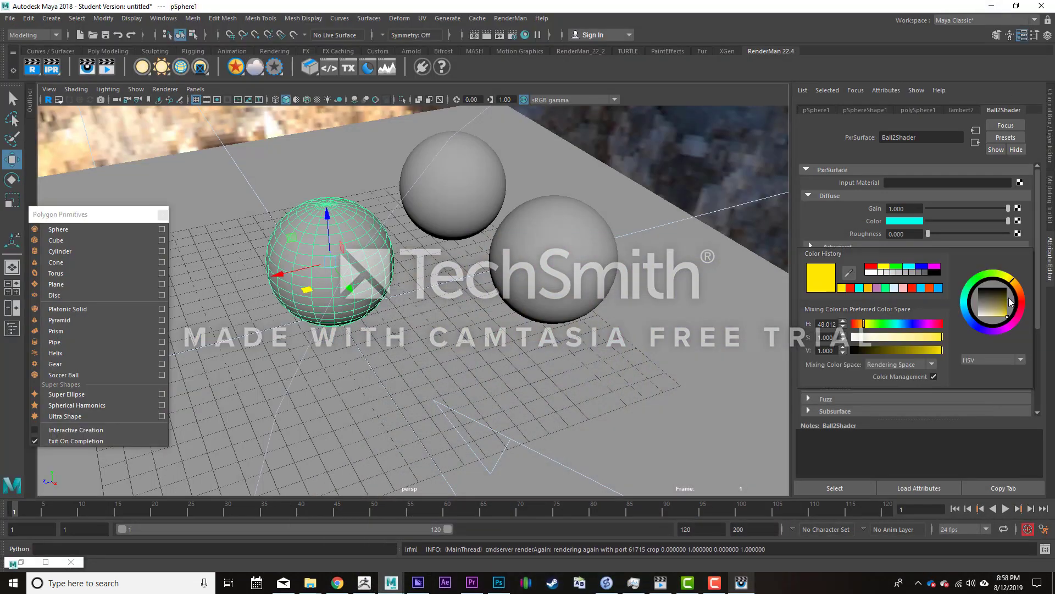
{"action": "left_click", "coordinate": [1020, 285]}
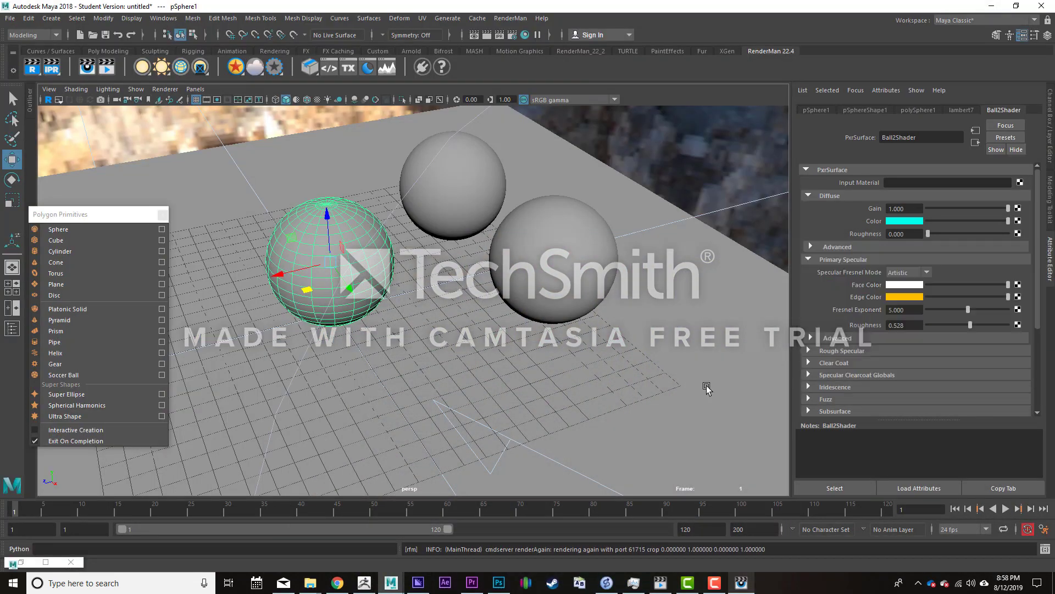
{"action": "left_click", "coordinate": [749, 588]}
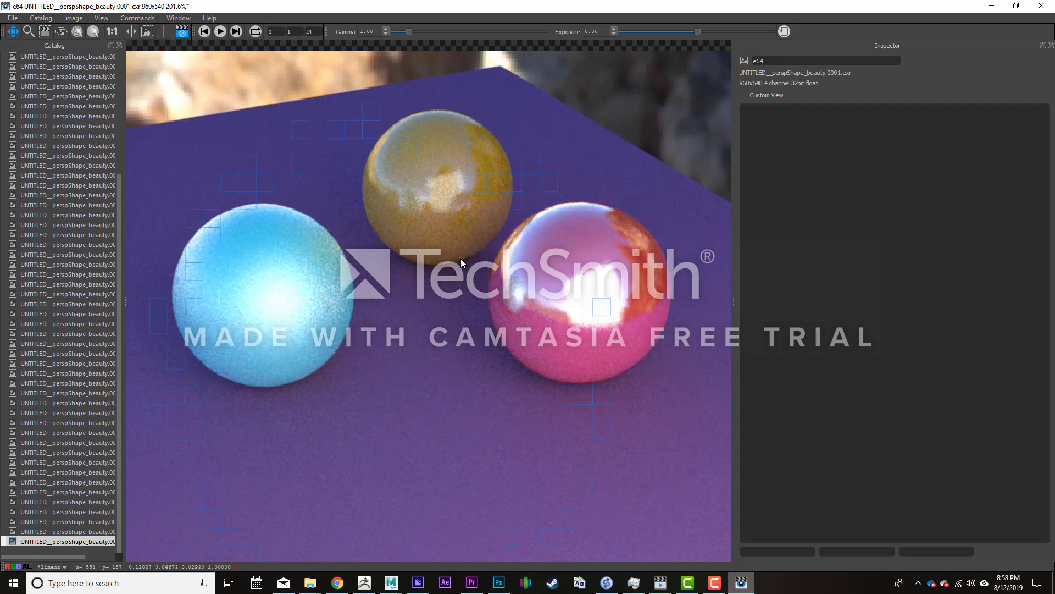
{"action": "left_click", "coordinate": [991, 6]}
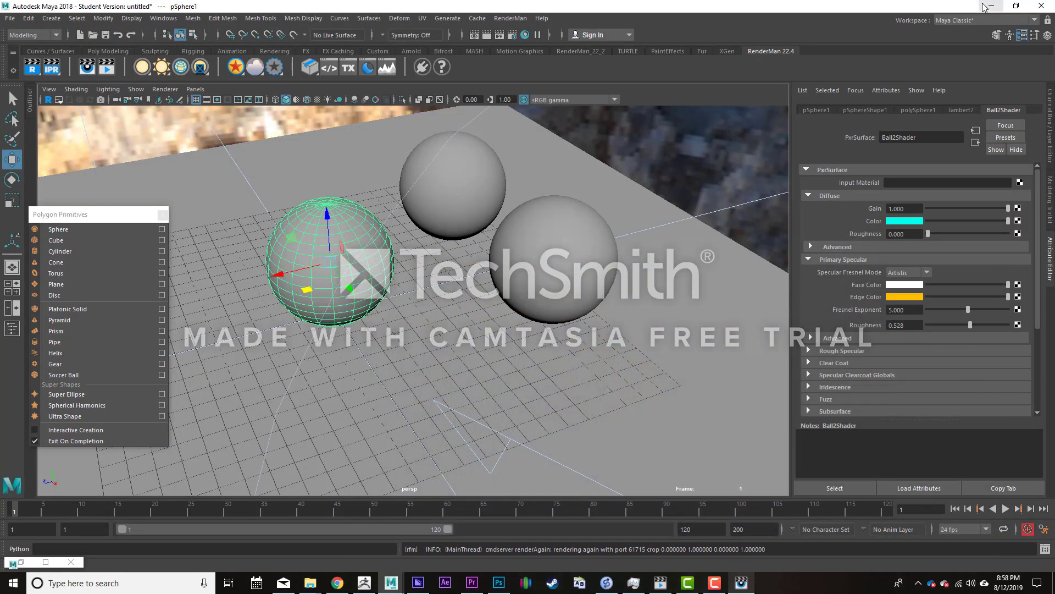
{"action": "scroll", "coordinate": [833, 315], "scroll_direction": "down", "scroll_amount": 4}
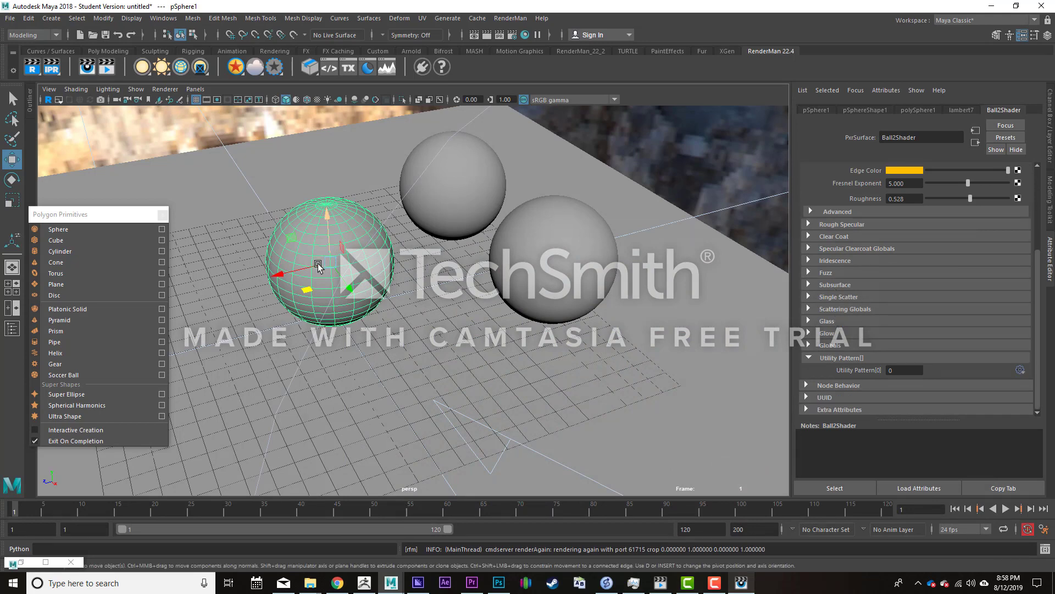
{"action": "key", "text": "ctrl+d"}
{"action": "left_click_drag", "start_coordinate": [309, 291], "coordinate": [423, 392]}
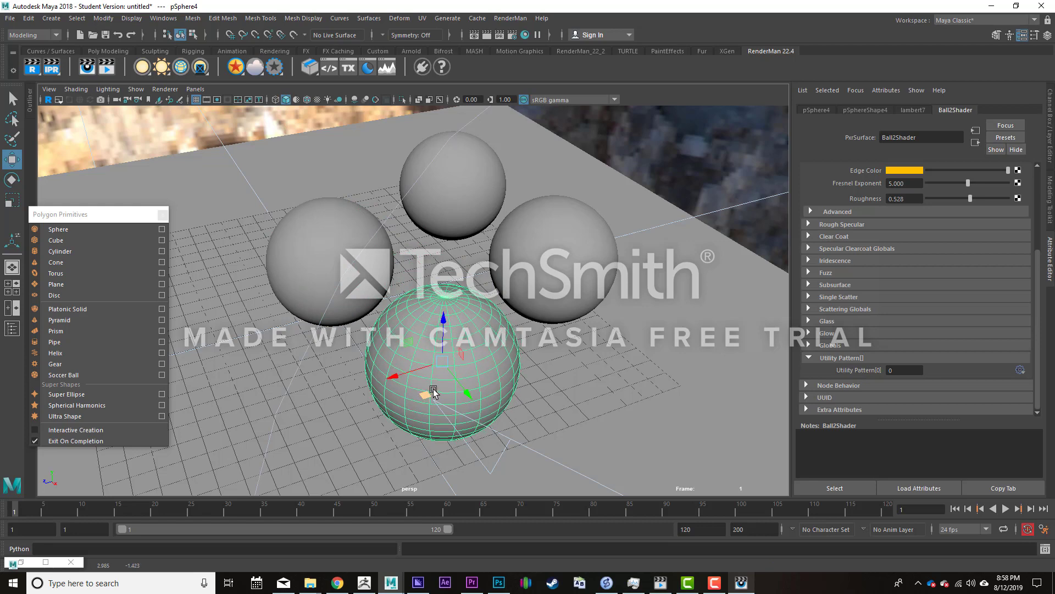
{"action": "key", "text": "Delete"}
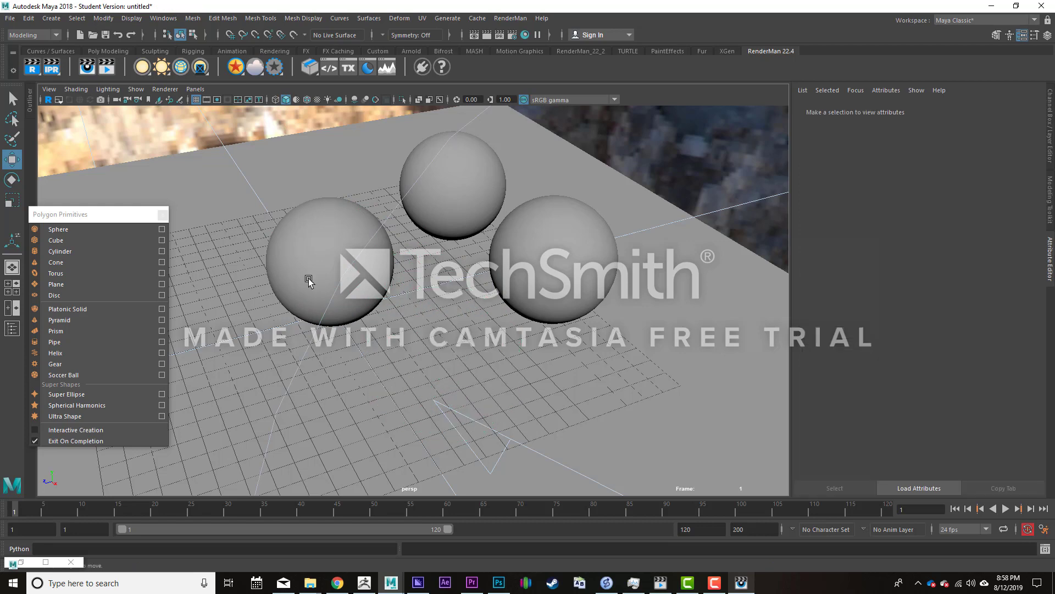
- Move the sphere that uses Ball2Shader across the ground plane, closer to the camera and in front of the other two spheres
{"action": "left_click", "coordinate": [303, 257]}
{"action": "left_click_drag", "start_coordinate": [312, 296], "coordinate": [382, 363]}
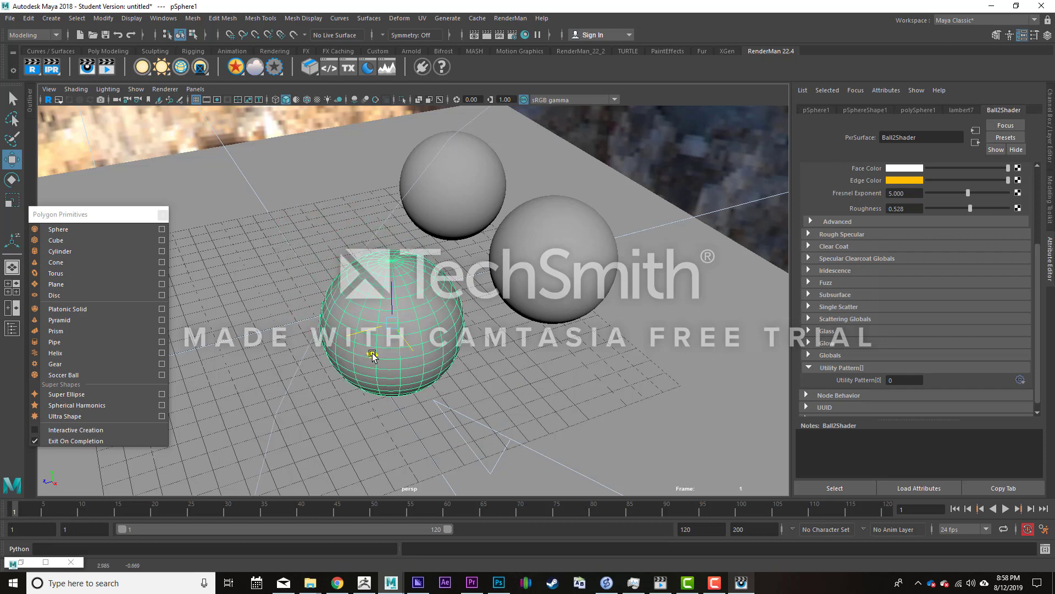
- Set Ball2Shader's Primary Specular edge color to black and dim its face color to a mid gray
{"action": "scroll", "coordinate": [978, 291], "scroll_direction": "up", "scroll_amount": 1}
{"action": "left_click_drag", "start_coordinate": [936, 212], "coordinate": [911, 216]}
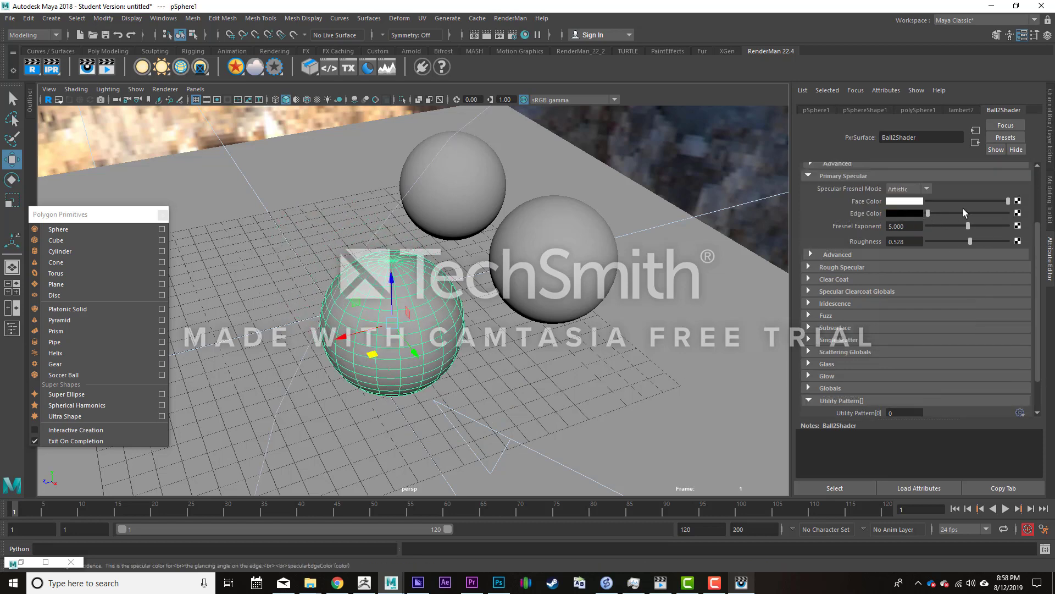
{"action": "left_click_drag", "start_coordinate": [965, 199], "coordinate": [951, 199]}
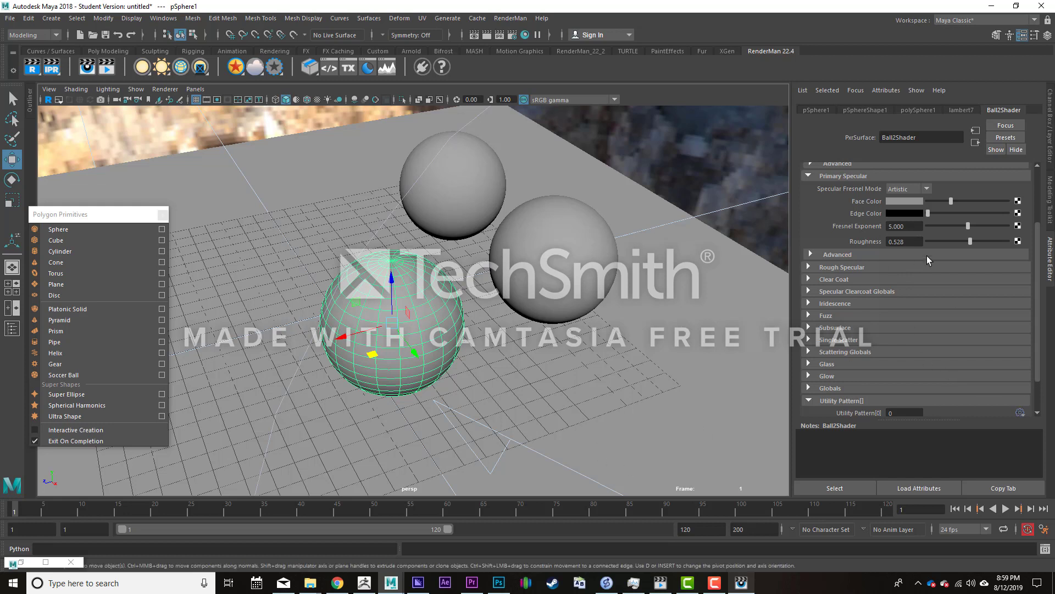
- Set Ball2Shader's Primary Specular face color to black and its Rough Specular face color to white, and check the cyan sphere in the render
{"action": "left_click", "coordinate": [808, 268]}
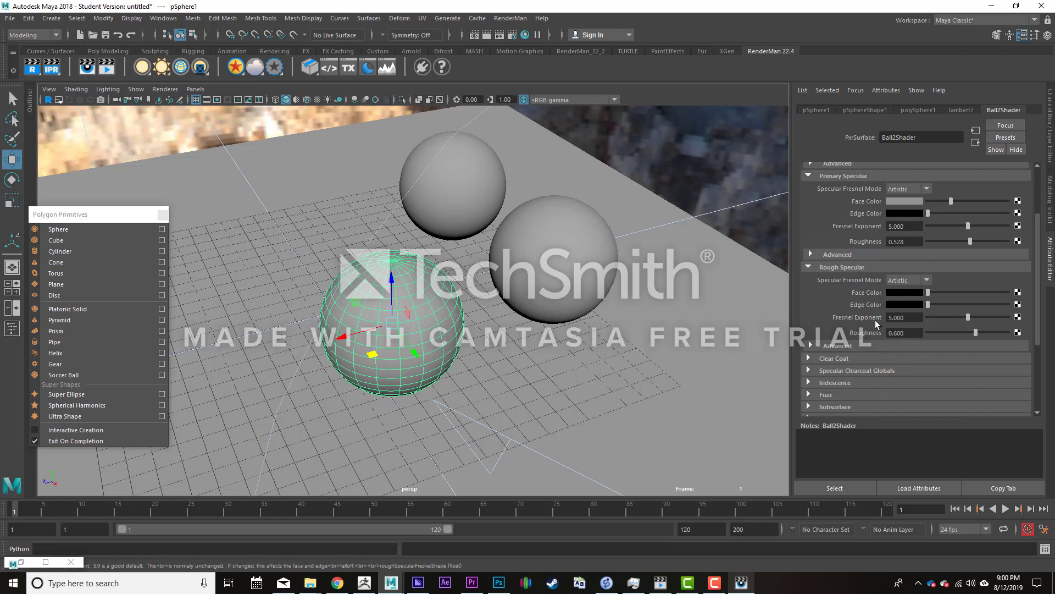
{"action": "left_click_drag", "start_coordinate": [951, 201], "coordinate": [927, 203]}
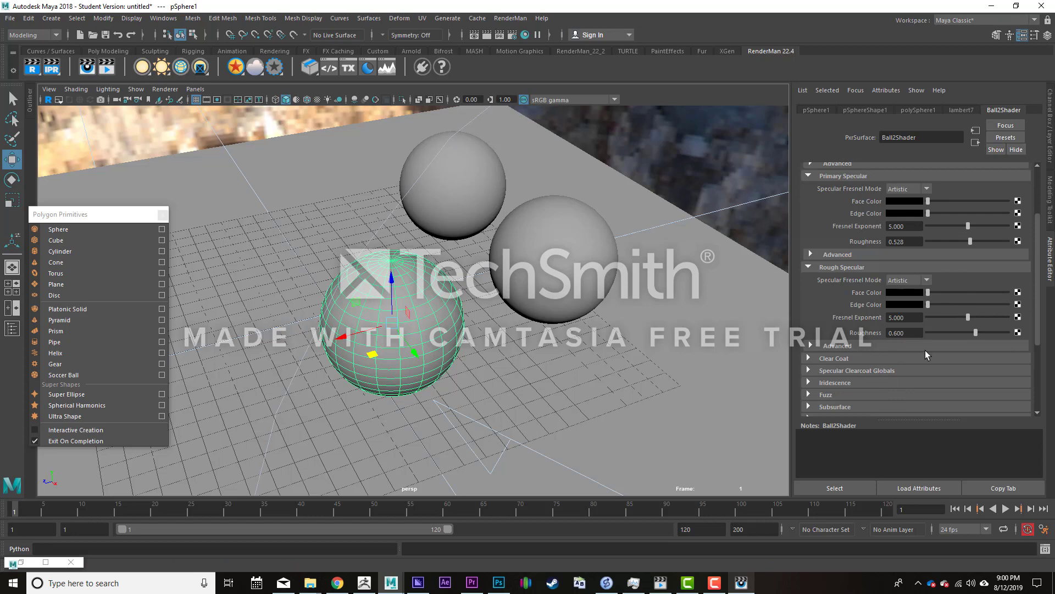
{"action": "left_click_drag", "start_coordinate": [936, 292], "coordinate": [1015, 293]}
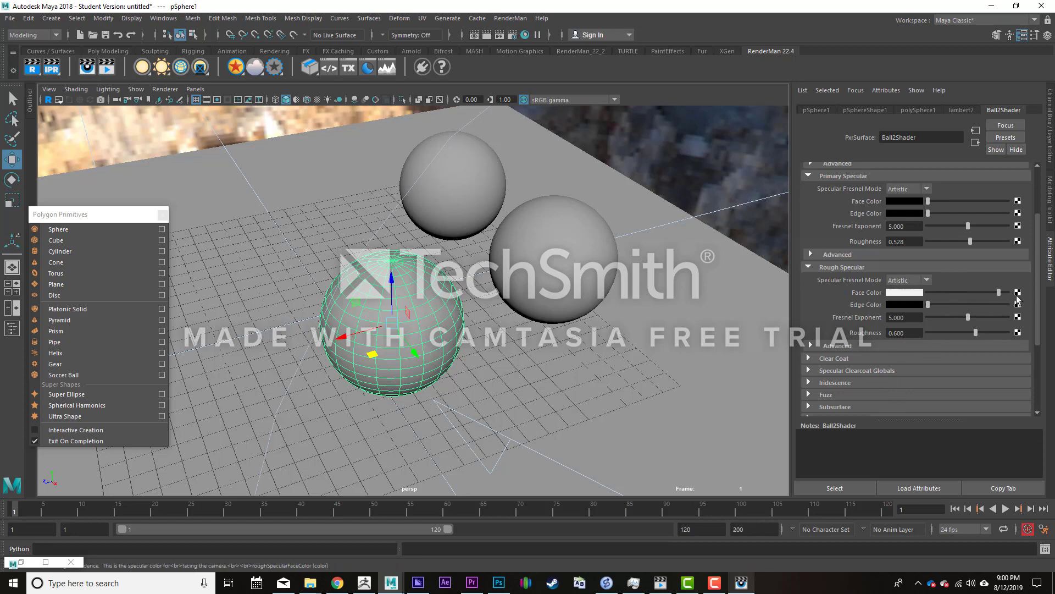
{"action": "left_click", "coordinate": [743, 584]}
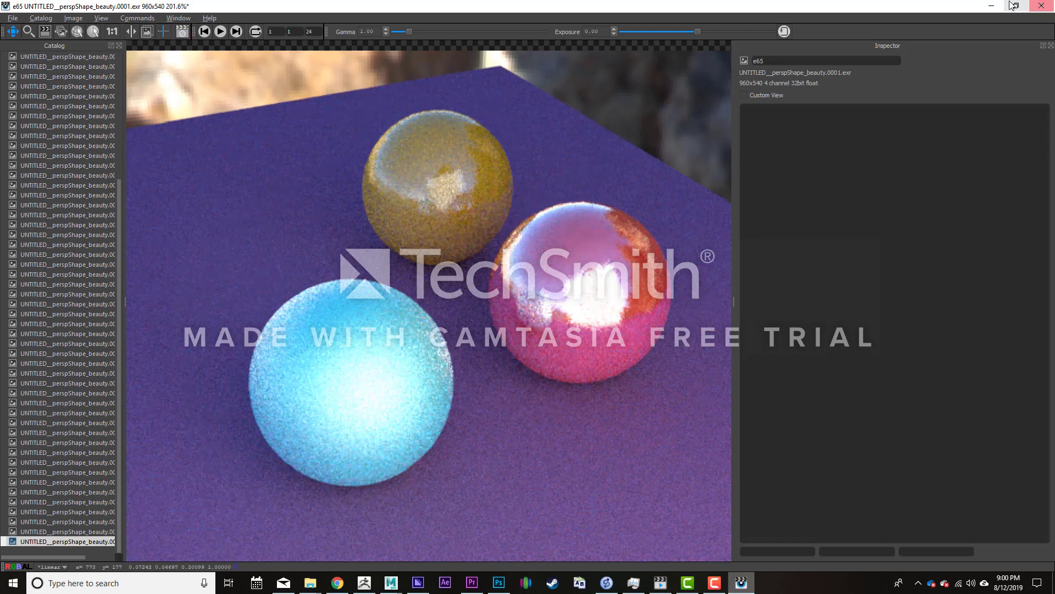
{"action": "left_click", "coordinate": [992, 6]}
- Lower Ball2Shader's Rough Specular roughness to 0.000 and check the cyan sphere's reflections in the render
{"action": "left_click", "coordinate": [938, 332]}
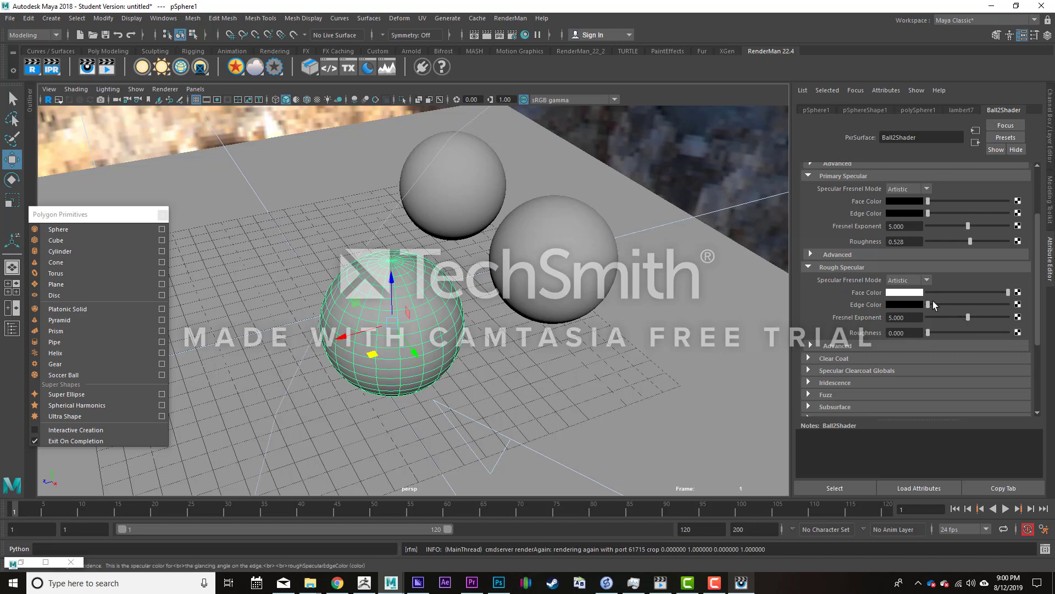
{"action": "left_click", "coordinate": [741, 582]}
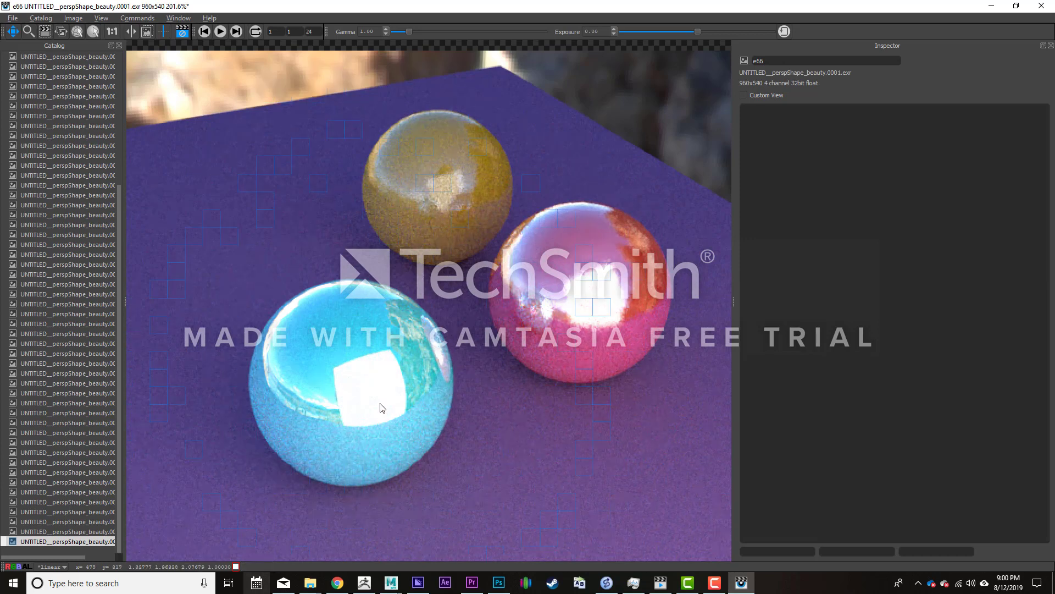
{"action": "left_click", "coordinate": [992, 7]}
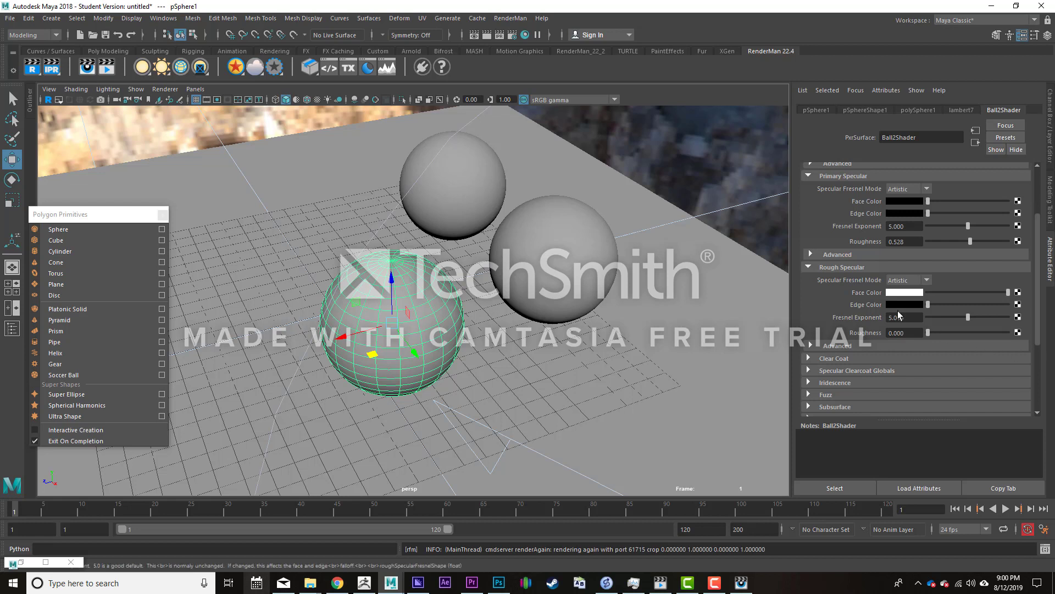
- Set the Rough Specular face color of Ball2Shader to black and look at the cyan sphere in the render
{"action": "scroll", "coordinate": [899, 311], "scroll_direction": "down", "scroll_amount": 3}
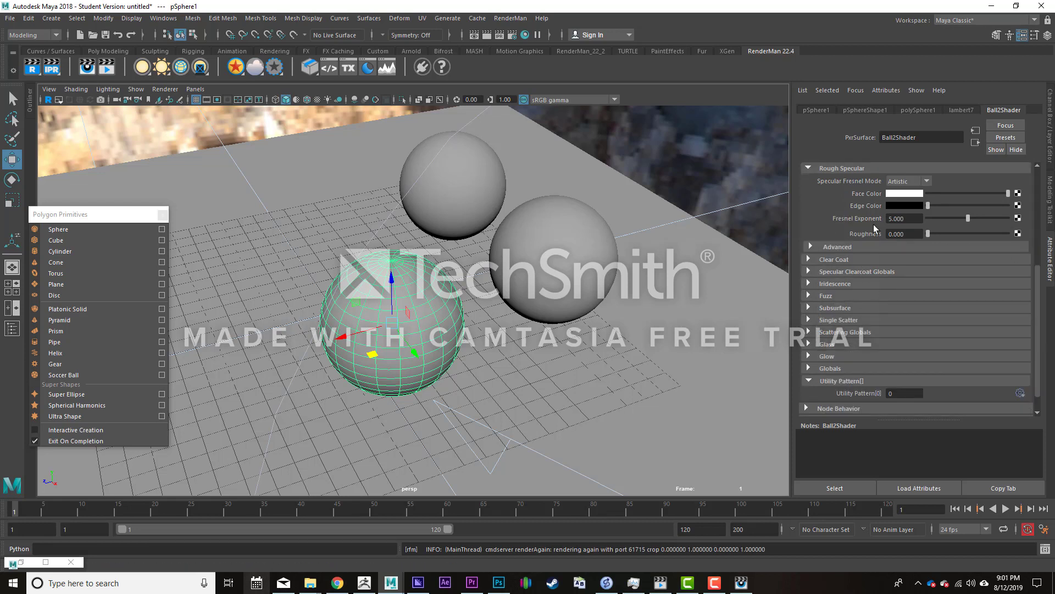
{"action": "left_click_drag", "start_coordinate": [955, 193], "coordinate": [927, 192]}
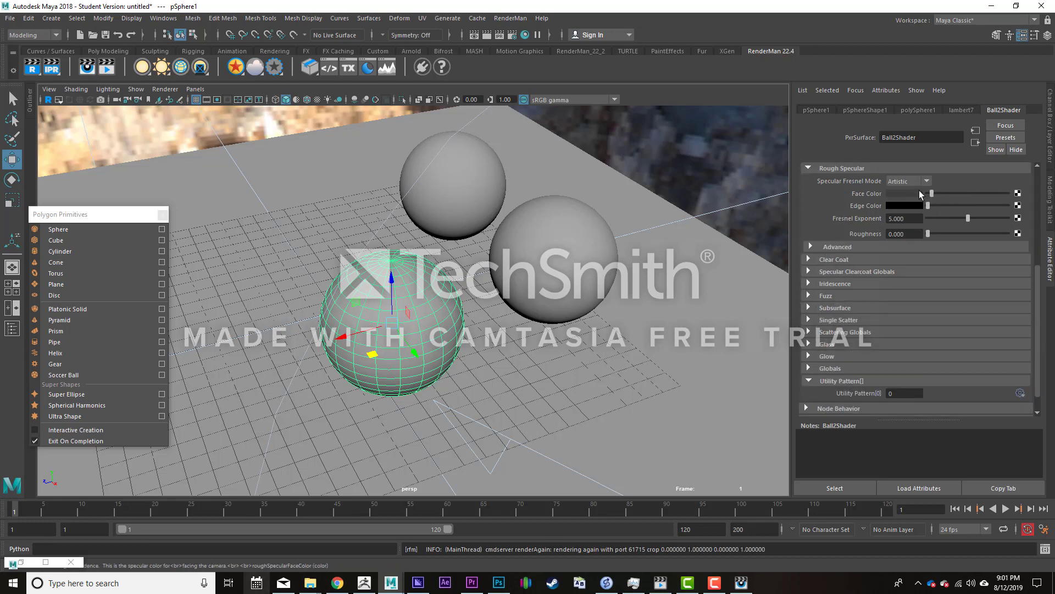
{"action": "left_click", "coordinate": [743, 583]}
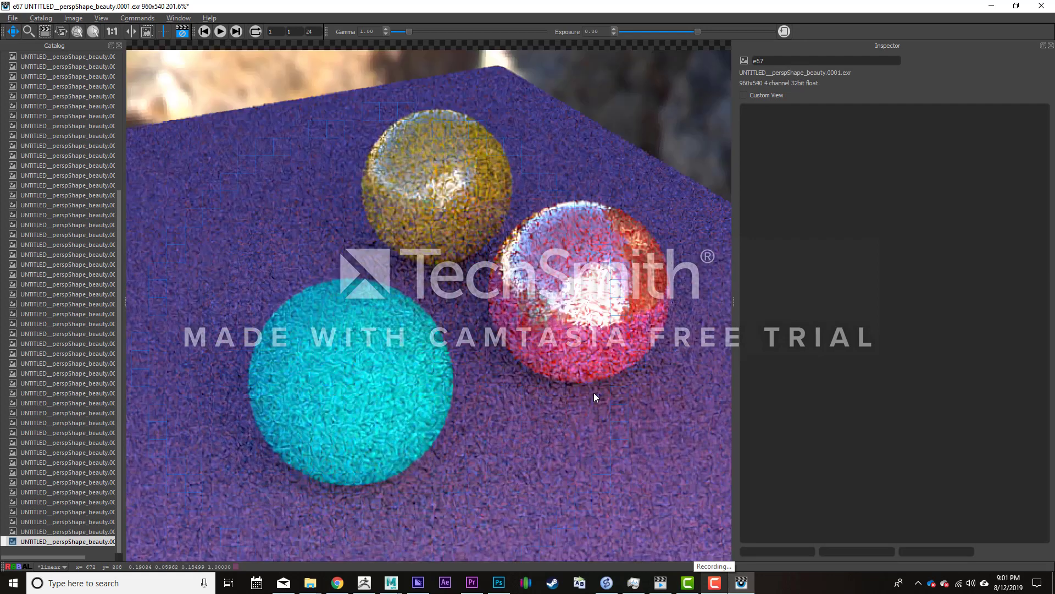
{"action": "left_click", "coordinate": [992, 6]}
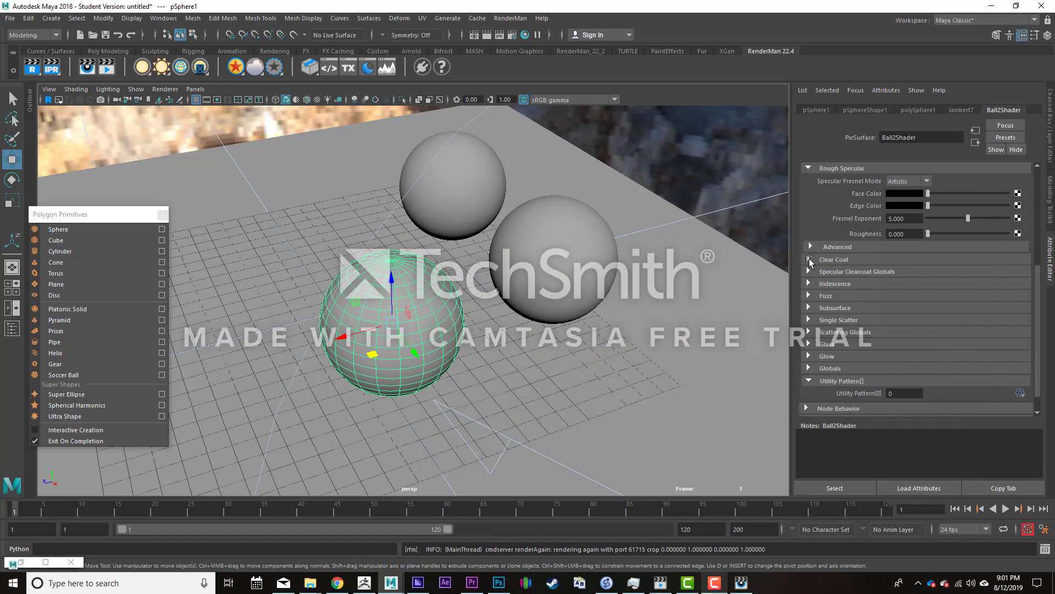
- Set Ball2Shader's Clear Coat face color to white and check the cyan sphere in the render
{"action": "left_click", "coordinate": [808, 259]}
{"action": "left_click_drag", "start_coordinate": [929, 284], "coordinate": [1011, 279]}
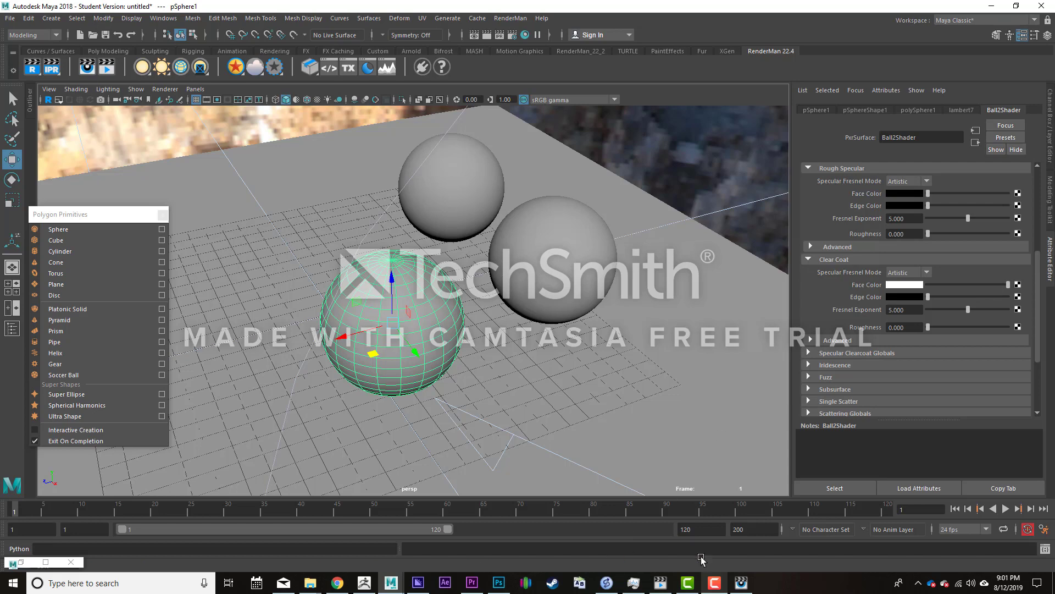
{"action": "left_click", "coordinate": [742, 583]}
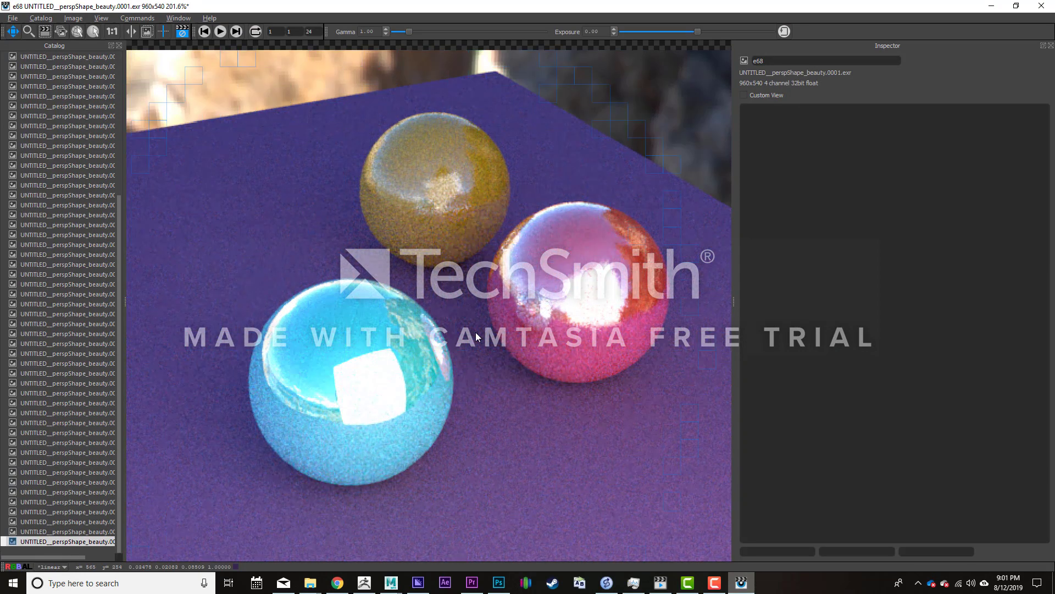
{"action": "left_click", "coordinate": [992, 6]}
- Review Ball2Shader's three specular lobes and set the Clear Coat face color to black
{"action": "scroll", "coordinate": [883, 315], "scroll_direction": "up", "scroll_amount": 3}
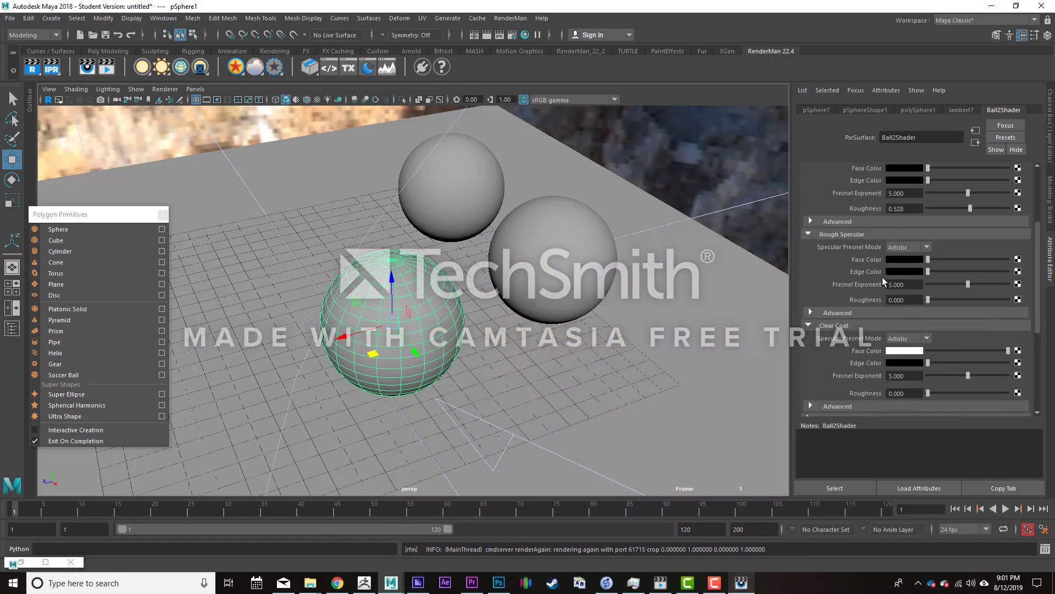
{"action": "scroll", "coordinate": [879, 256], "scroll_direction": "up", "scroll_amount": 2}
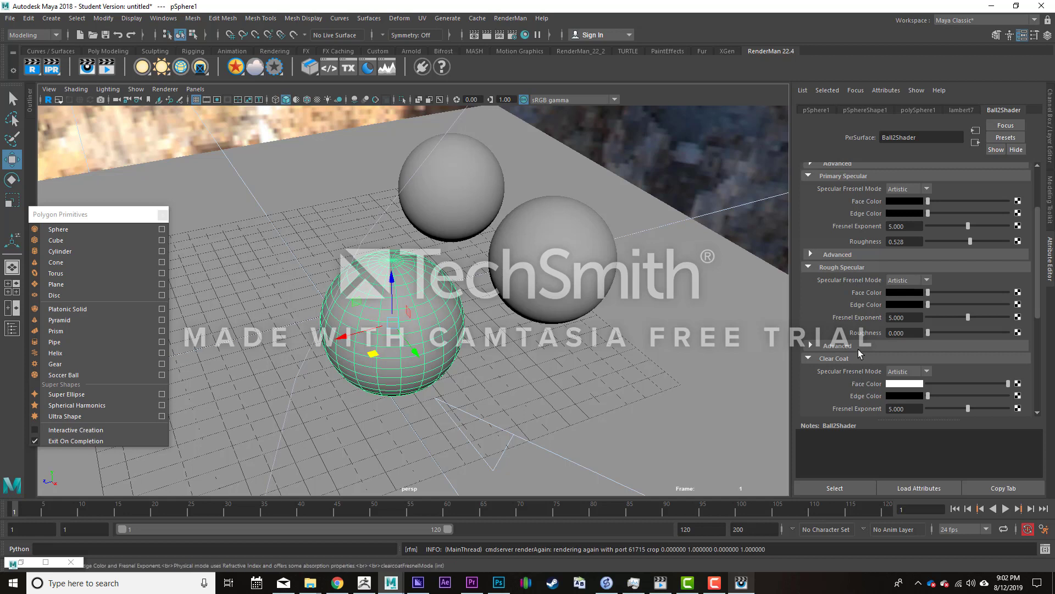
{"action": "scroll", "coordinate": [839, 370], "scroll_direction": "down", "scroll_amount": 3}
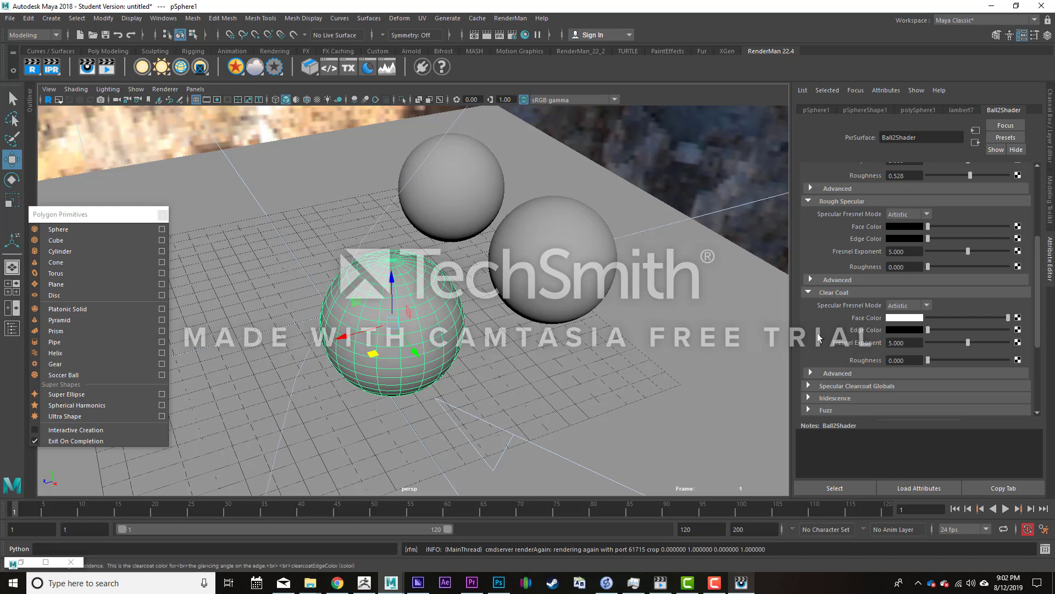
{"action": "scroll", "coordinate": [818, 338], "scroll_direction": "down", "scroll_amount": 5}
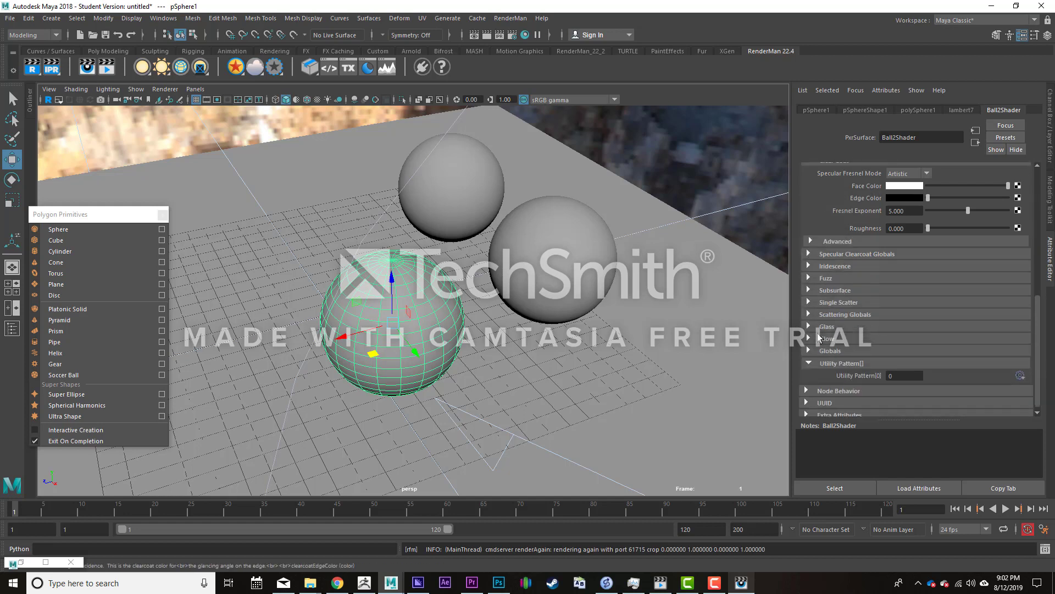
{"action": "left_click", "coordinate": [945, 186]}
{"action": "left_click_drag", "start_coordinate": [937, 189], "coordinate": [820, 267]}
- Set Ball2Shader's Iridescence face gain to 1.000 and edge gain to 0.493, and check the cyan sphere in the render
{"action": "left_click", "coordinate": [808, 267]}
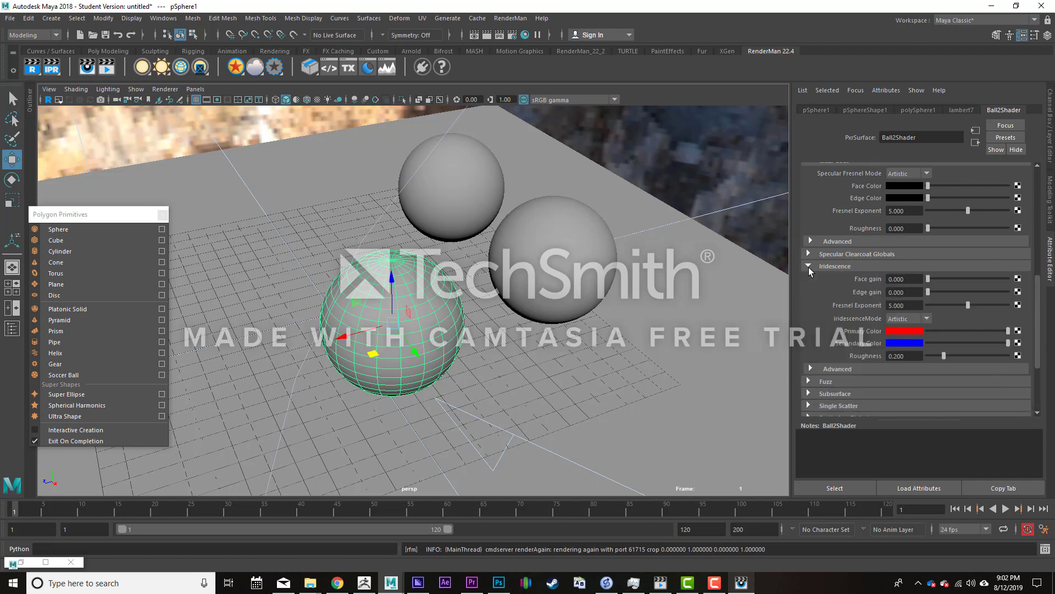
{"action": "mouse_move", "coordinate": [951, 281]}
{"action": "left_mouse_down"}
{"action": "mouse_move", "coordinate": [997, 277]}
{"action": "mouse_move", "coordinate": [966, 292]}
{"action": "left_mouse_up"}
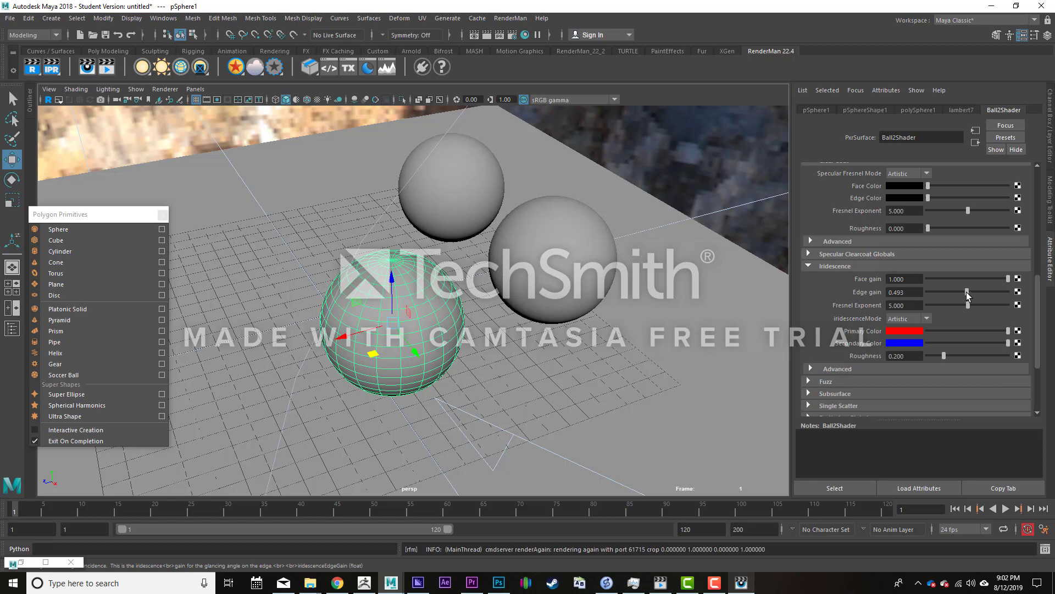
{"action": "left_click", "coordinate": [741, 582]}
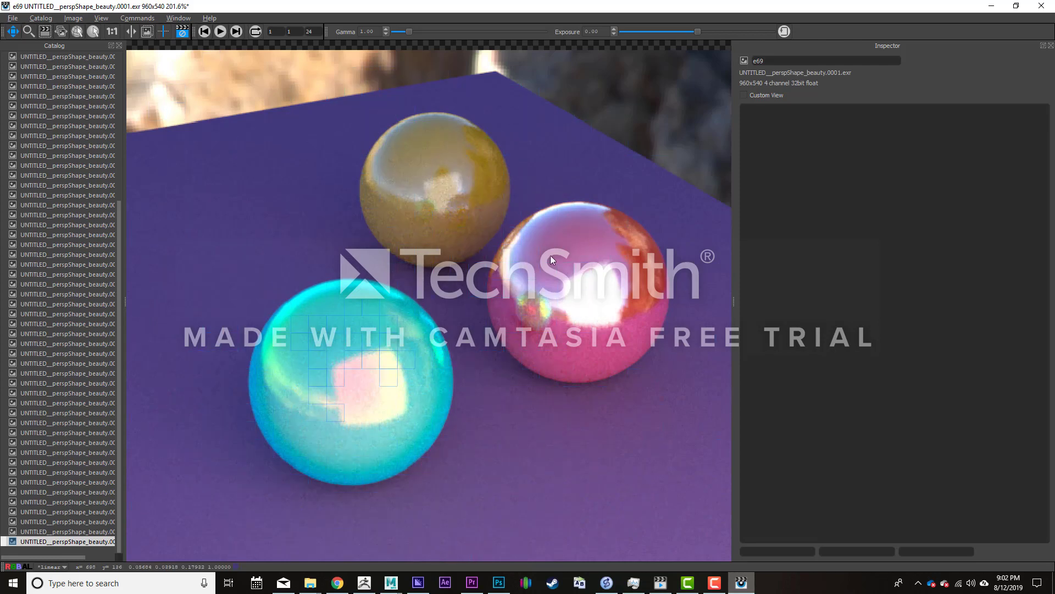
{"action": "left_click", "coordinate": [992, 6]}
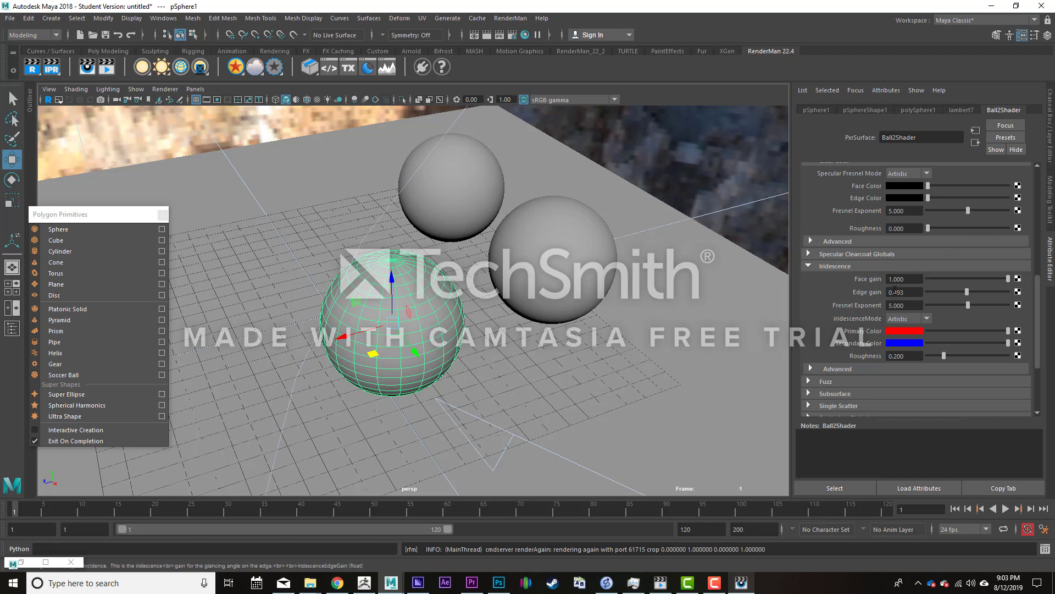
- Set the Iridescence edge gain to 1.000 and face gain to 0.000 on Ball2Shader, and check the render
{"action": "left_click_drag", "start_coordinate": [972, 292], "coordinate": [915, 278]}
{"action": "left_click", "coordinate": [741, 582]}
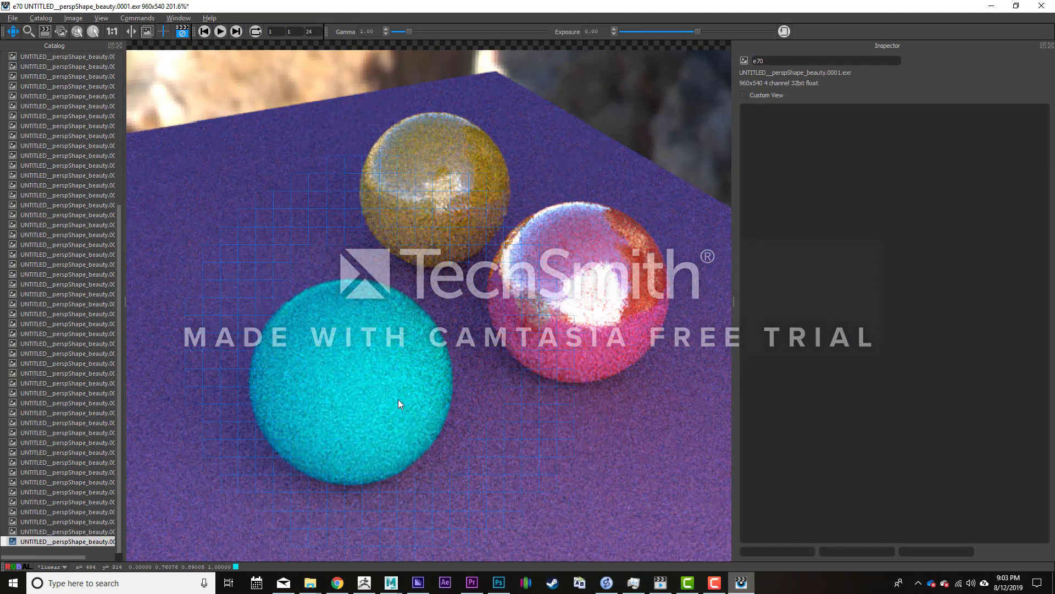
{"action": "left_click", "coordinate": [991, 5]}
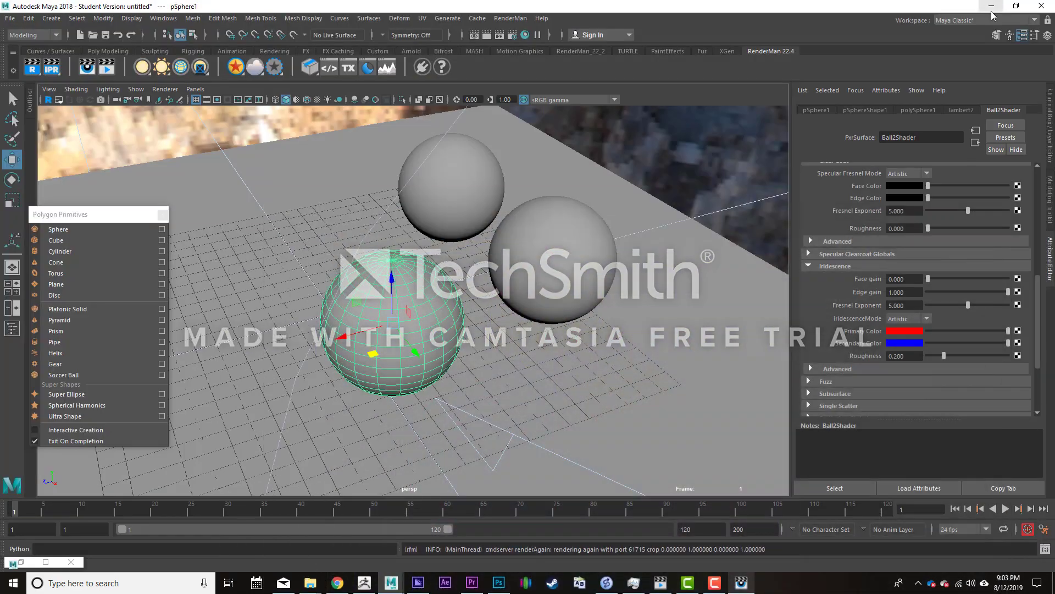
- Raise Ball2Shader's Iridescence face gain to 1.000 and look at the cyan sphere in the render
{"action": "left_click_drag", "start_coordinate": [949, 278], "coordinate": [1012, 279]}
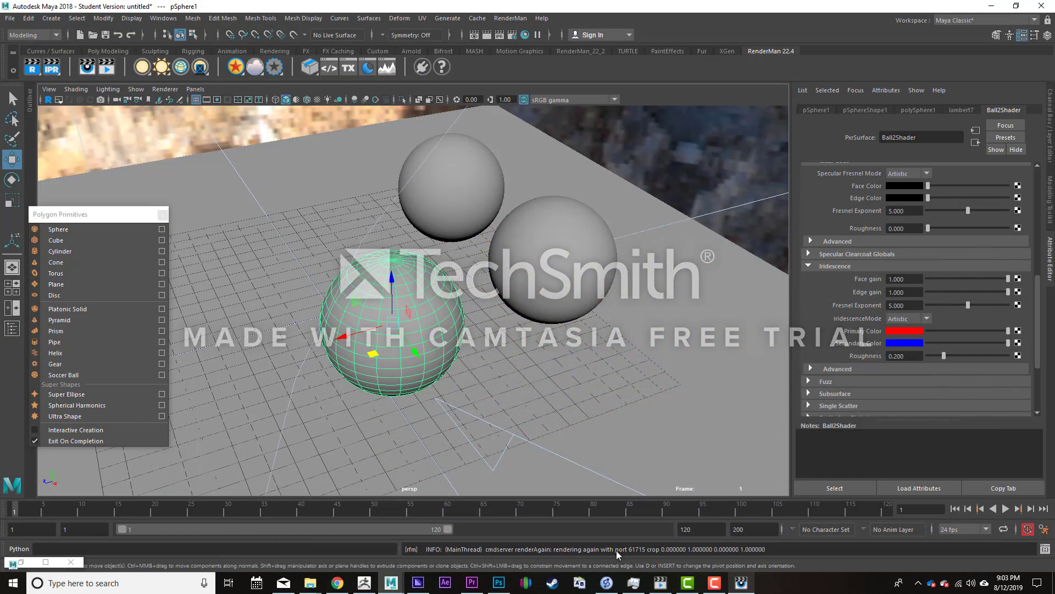
{"action": "left_click", "coordinate": [744, 585]}
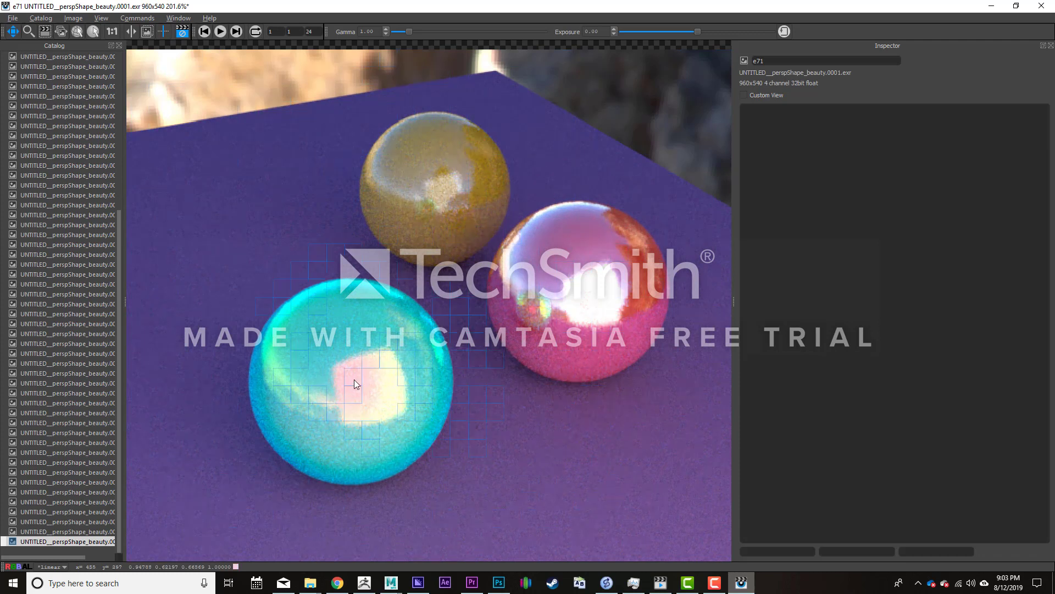
{"action": "left_click", "coordinate": [992, 6]}
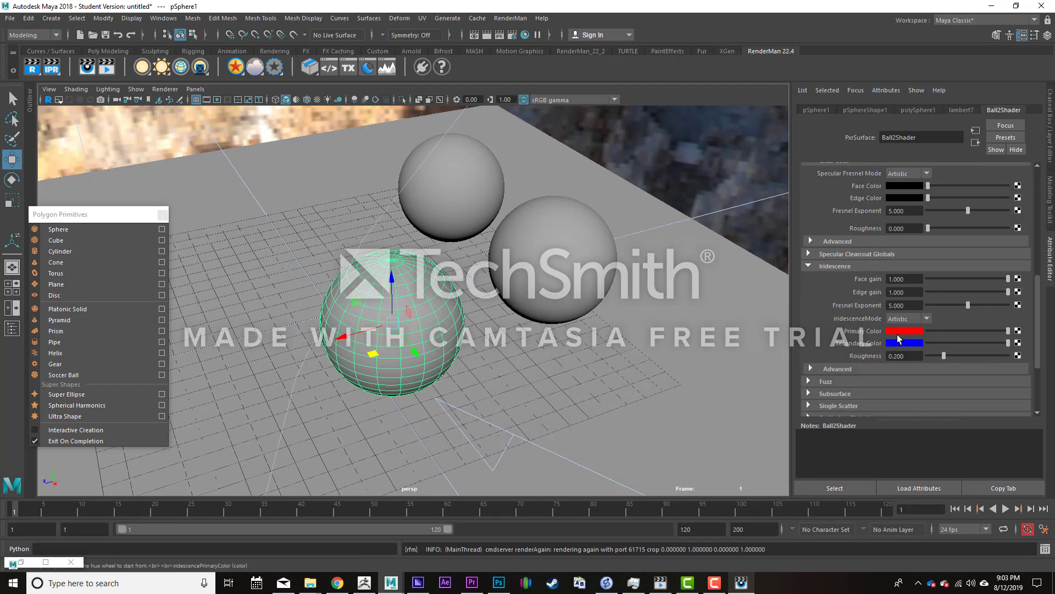
- Set Ball2Shader's Iridescence primary color to magenta and its secondary color to bright green, and check the cyan sphere in the render
{"action": "left_click", "coordinate": [900, 332]}
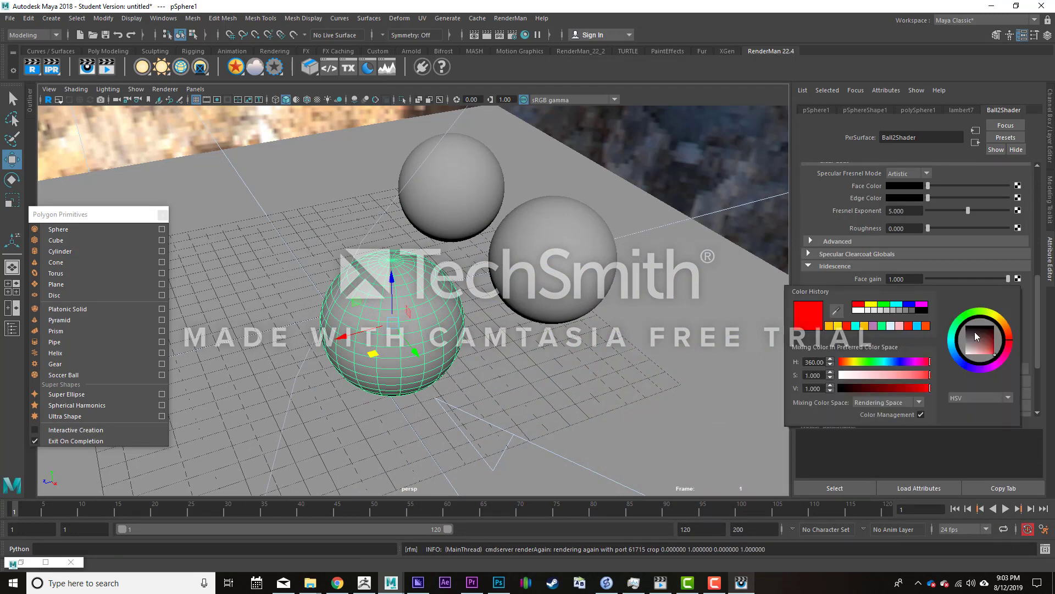
{"action": "left_click", "coordinate": [988, 368]}
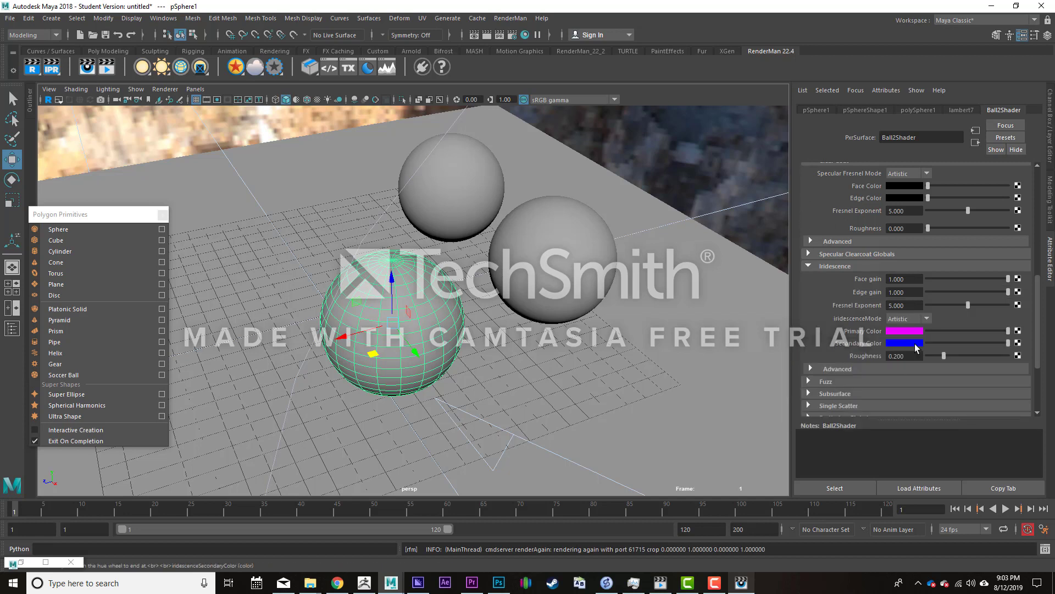
{"action": "left_click", "coordinate": [910, 345]}
{"action": "left_click", "coordinate": [999, 324]}
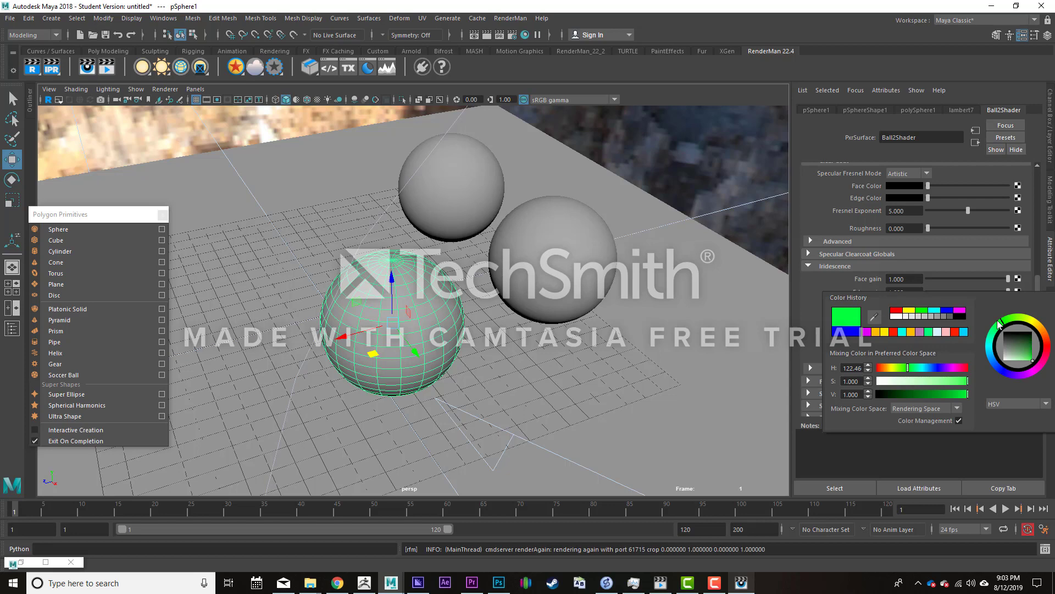
{"action": "left_click", "coordinate": [743, 581]}
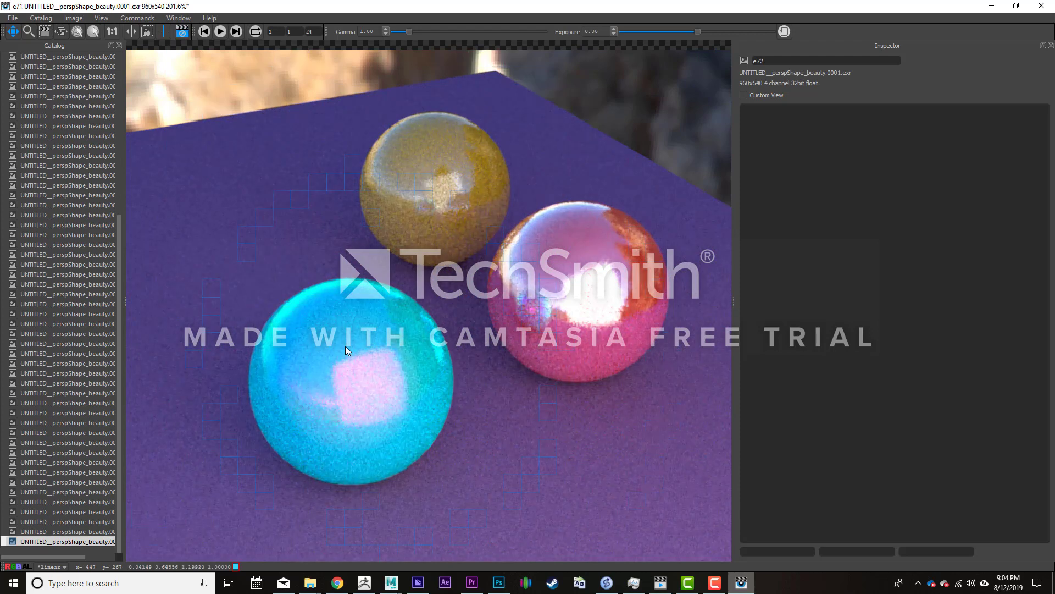
- Compare the latest render with the previous one, and set Ball2Shader's Iridescence face gain and edge gain to 0.000
{"action": "key", "text": "Up"}
{"action": "key", "text": "Down"}
{"action": "left_click", "coordinate": [992, 5]}
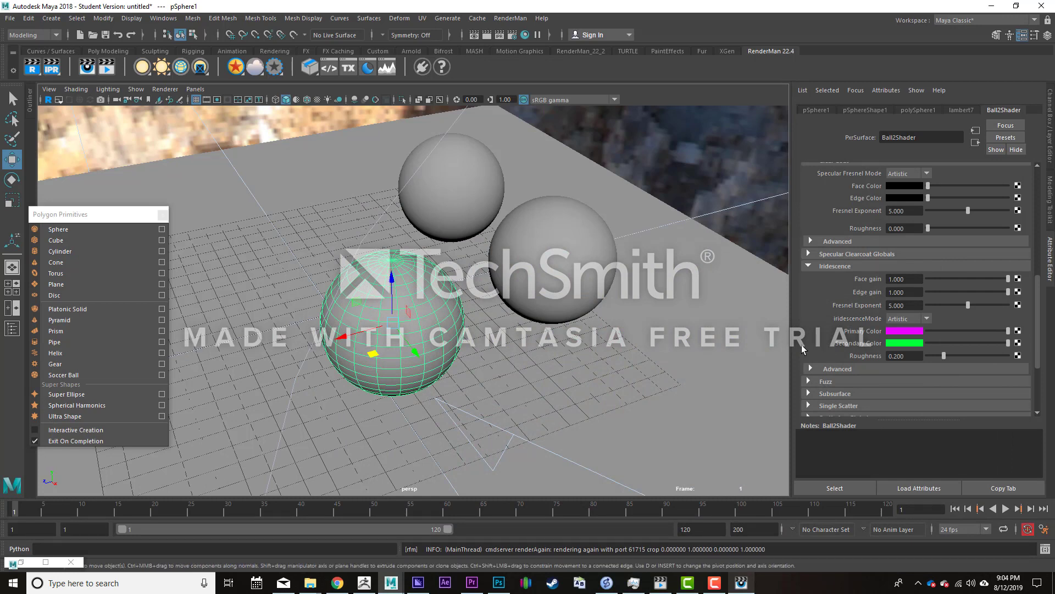
{"action": "left_click", "coordinate": [942, 278]}
{"action": "left_click_drag", "start_coordinate": [913, 285], "coordinate": [910, 292]}
{"action": "scroll", "coordinate": [847, 333], "scroll_direction": "down", "scroll_amount": 2}
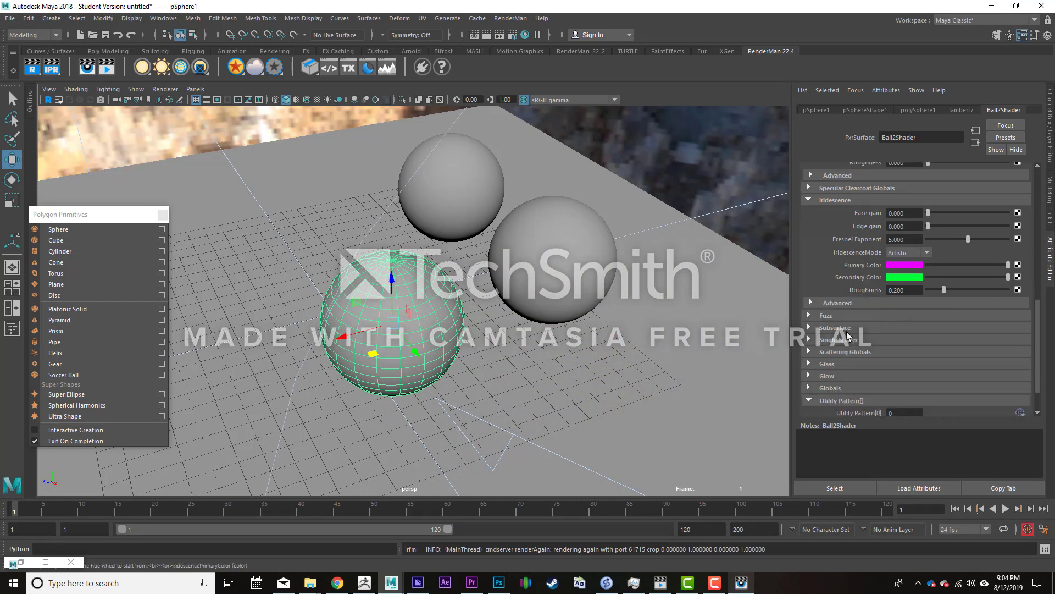
- Expand Ball2Shader's Fuzz settings, raise the Fuzz gain to 1.000, and check the cyan sphere in the render
{"action": "left_click", "coordinate": [809, 316]}
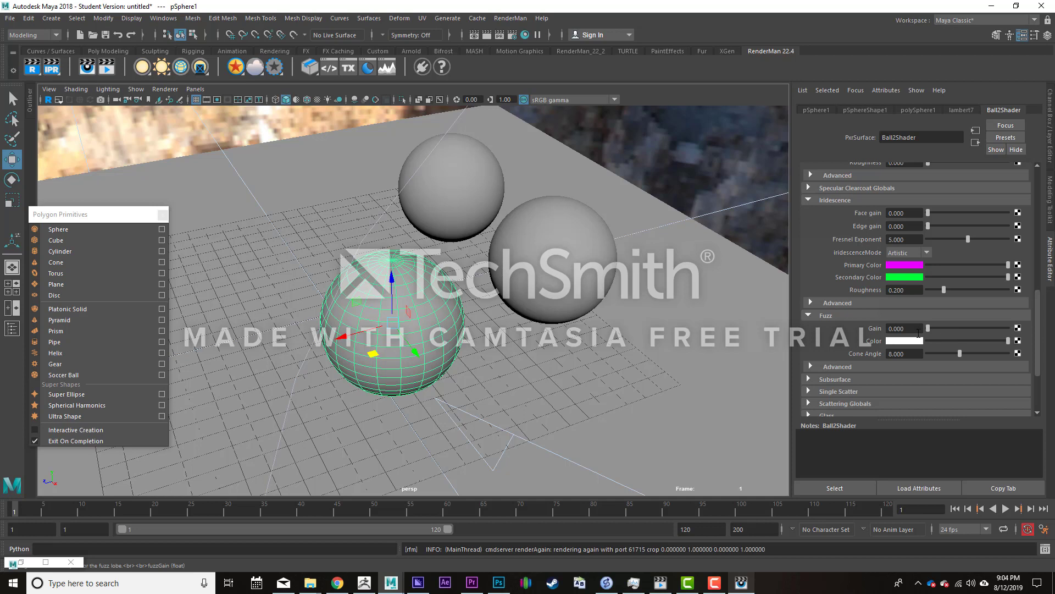
{"action": "mouse_move", "coordinate": [741, 583]}
{"action": "left_click", "coordinate": [736, 580]}
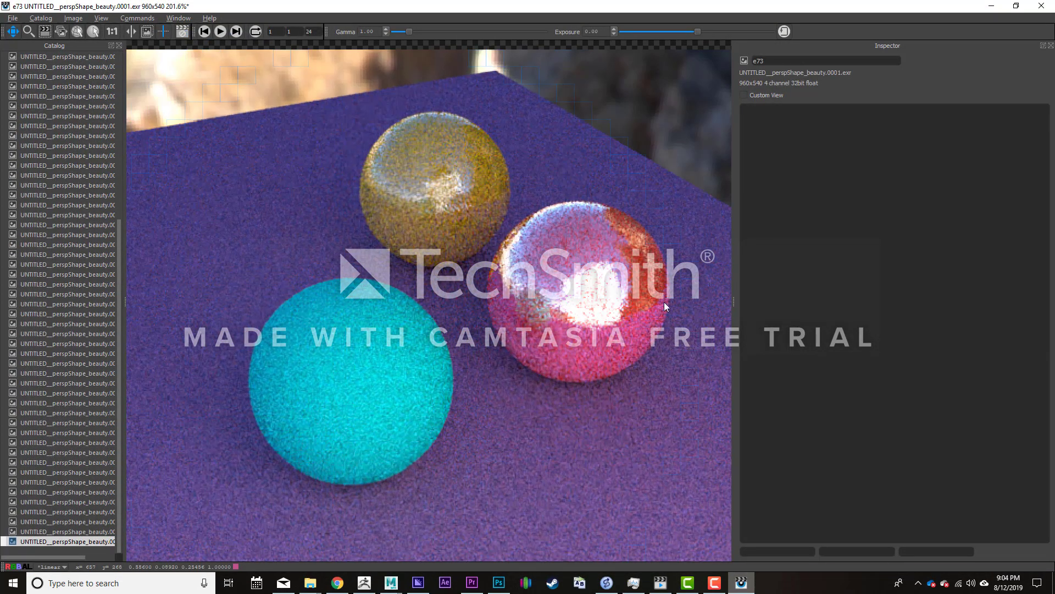
{"action": "left_click", "coordinate": [991, 6]}
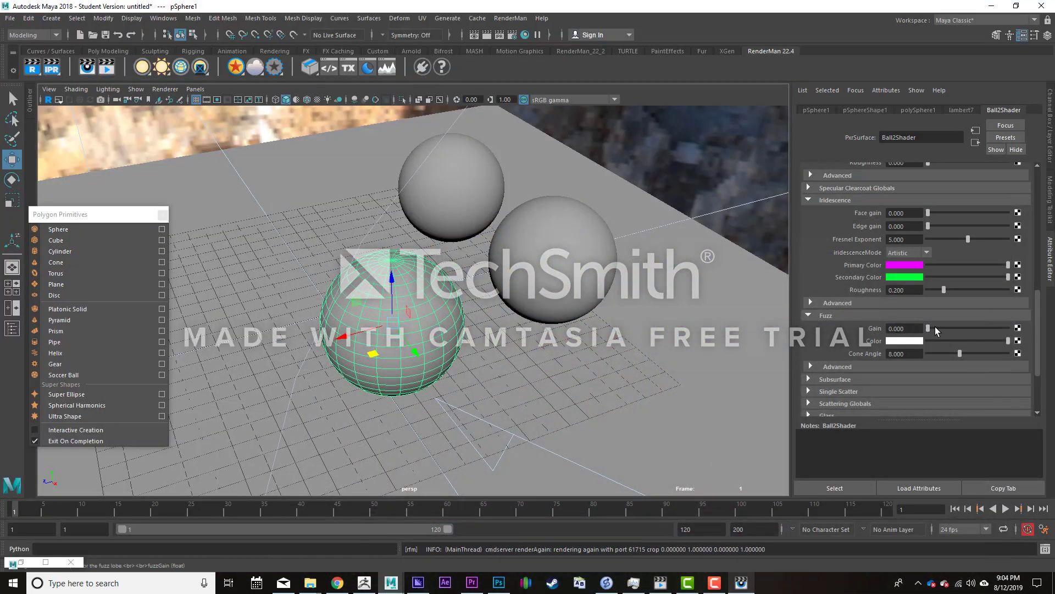
{"action": "left_click", "coordinate": [1010, 330]}
{"action": "left_click", "coordinate": [741, 583]}
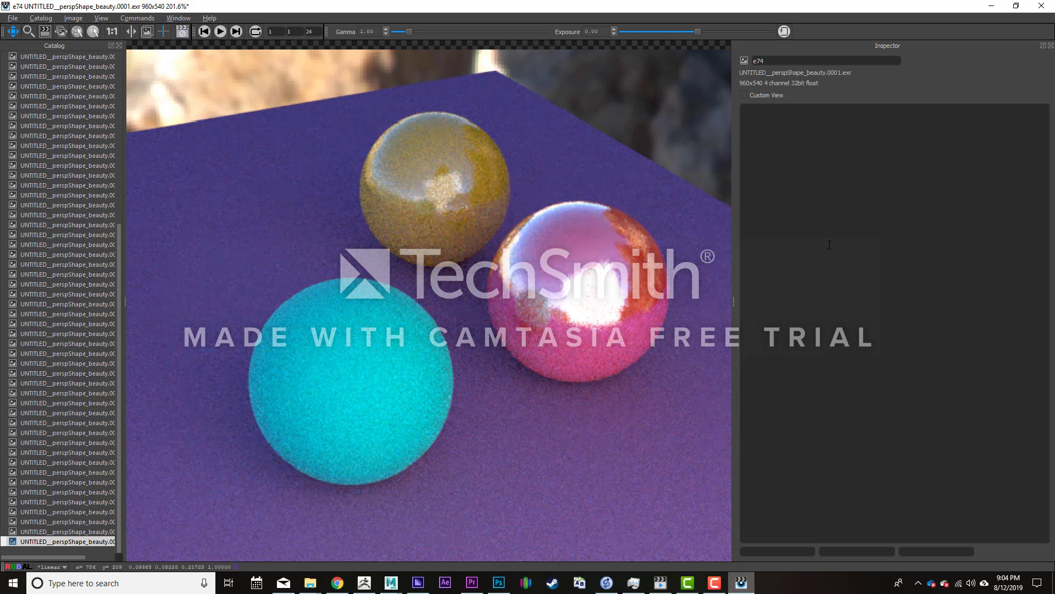
- Set Ball2Shader's Fuzz color to bright green and check the cyan sphere in the render
{"action": "left_click", "coordinate": [992, 6]}
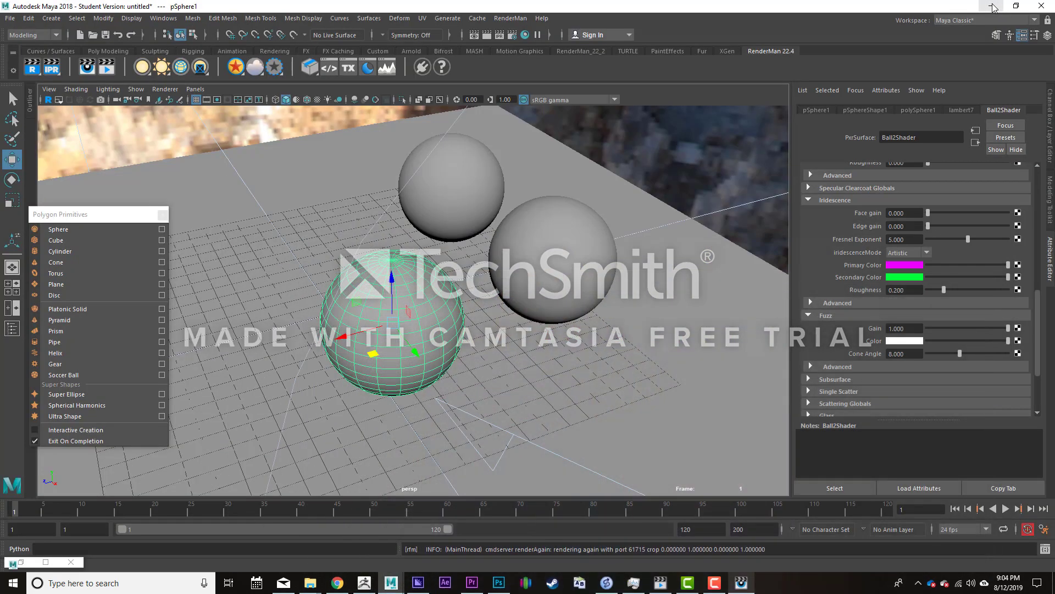
{"action": "scroll", "coordinate": [902, 249], "scroll_direction": "down", "scroll_amount": 3}
{"action": "scroll", "coordinate": [902, 249], "scroll_direction": "up", "scroll_amount": 3}
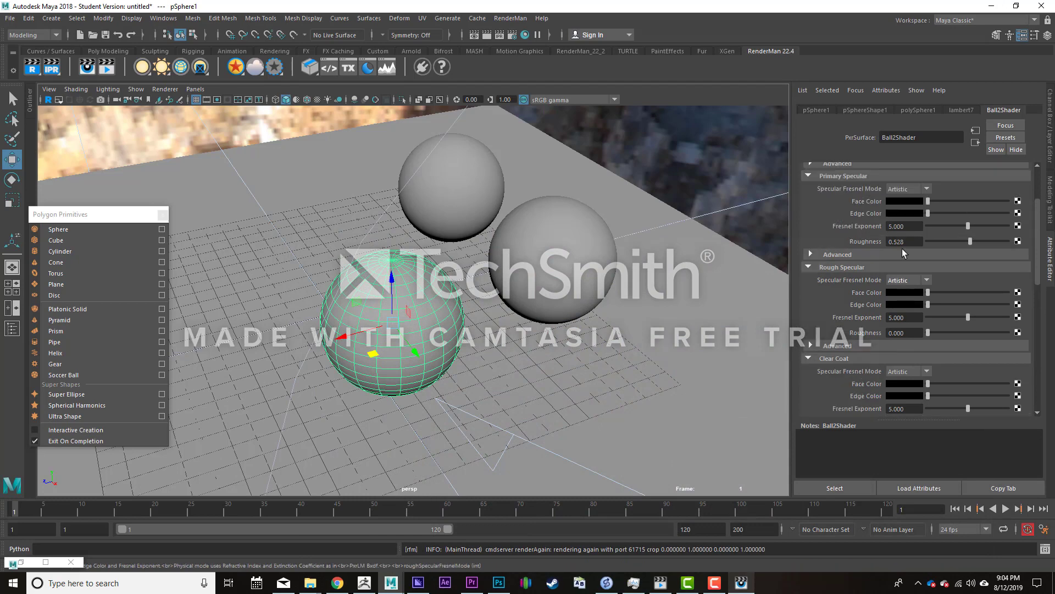
{"action": "scroll", "coordinate": [902, 249], "scroll_direction": "down", "scroll_amount": 10}
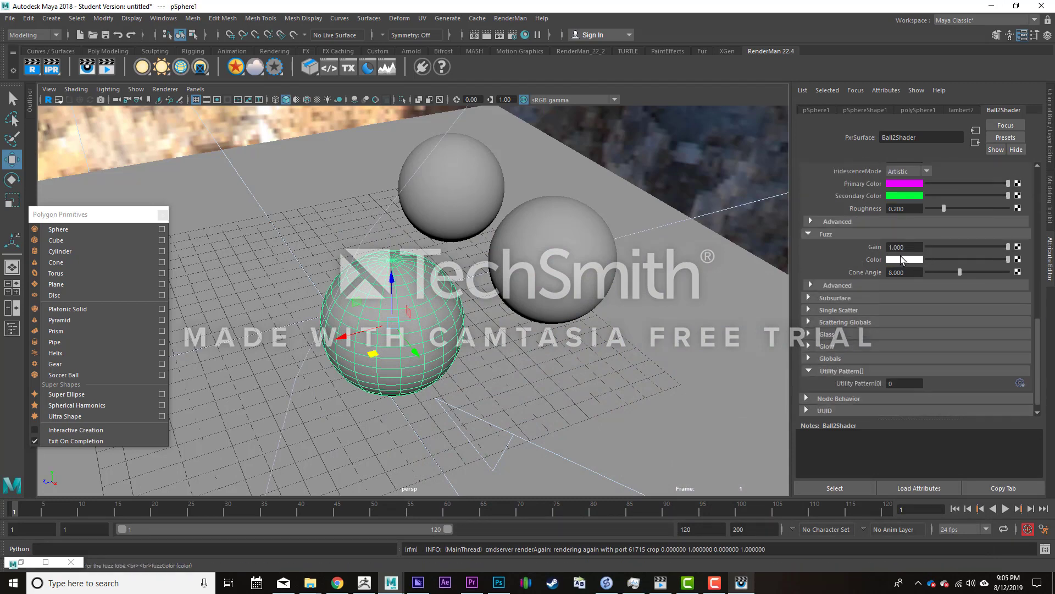
{"action": "left_click", "coordinate": [902, 259]}
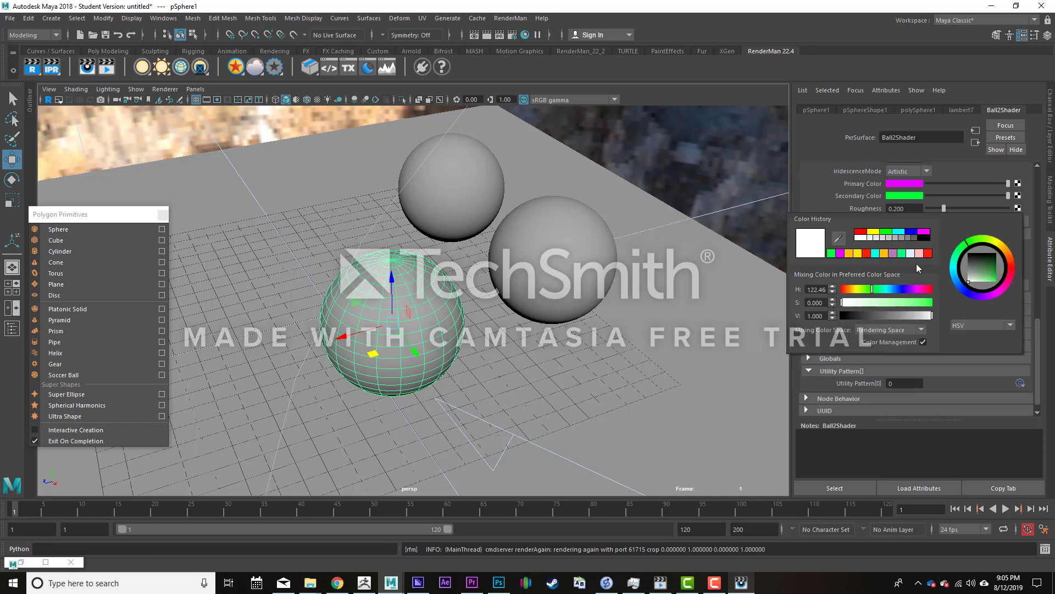
{"action": "left_click", "coordinate": [909, 258]}
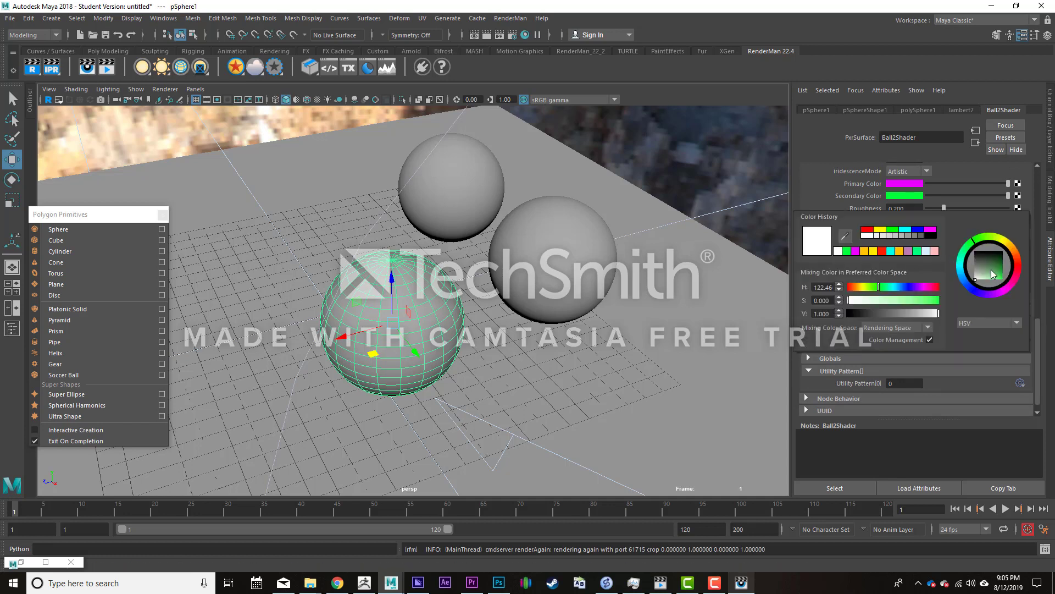
{"action": "left_click_drag", "start_coordinate": [991, 270], "coordinate": [1018, 289]}
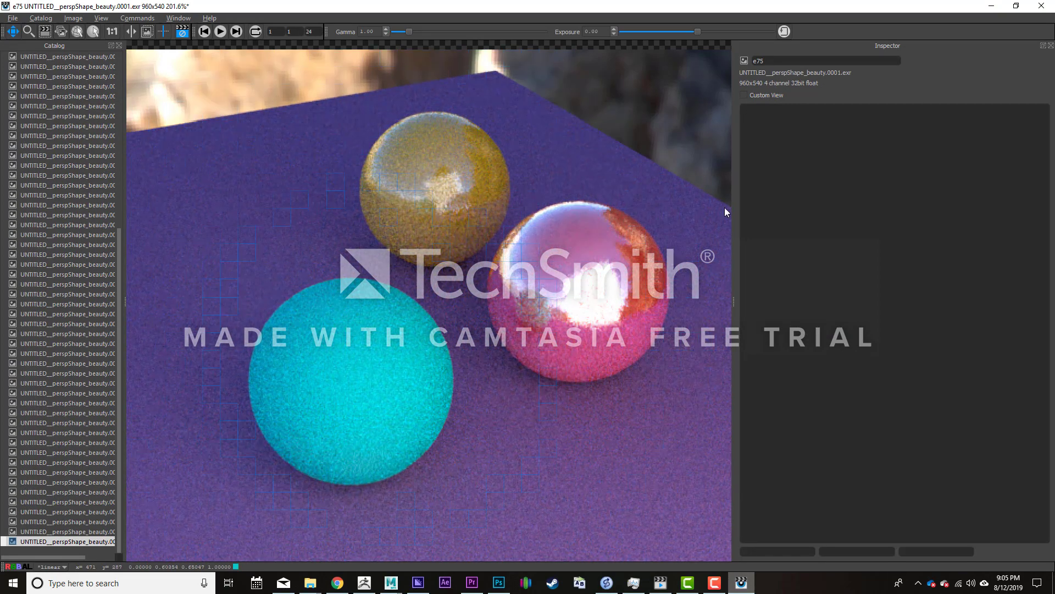
- Set Ball2Shader's Fuzz cone angle to 18.333 and check the cyan sphere in the render
{"action": "left_click", "coordinate": [993, 6]}
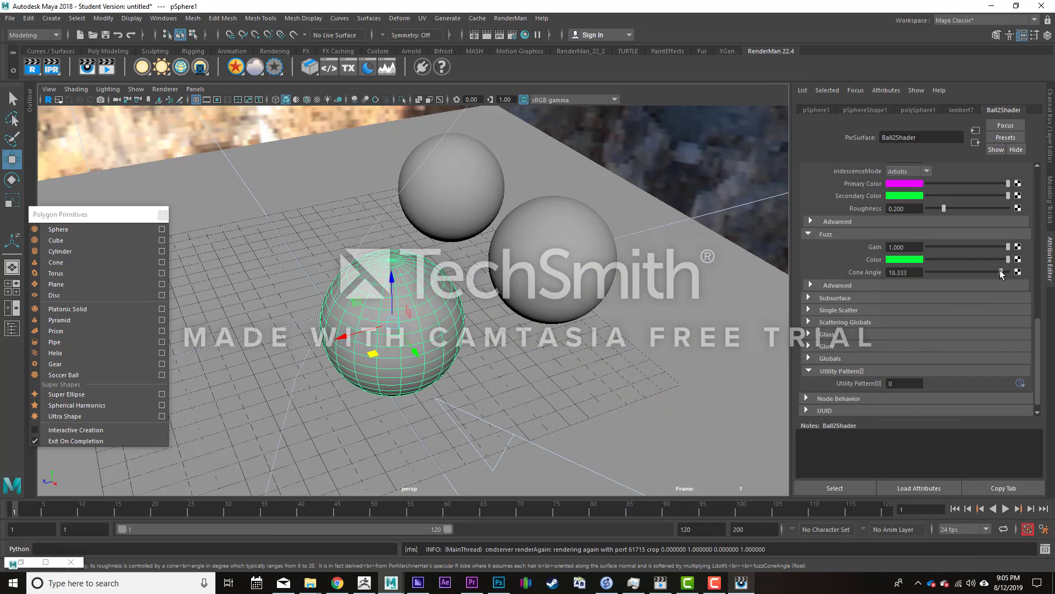
{"action": "left_click", "coordinate": [742, 582]}
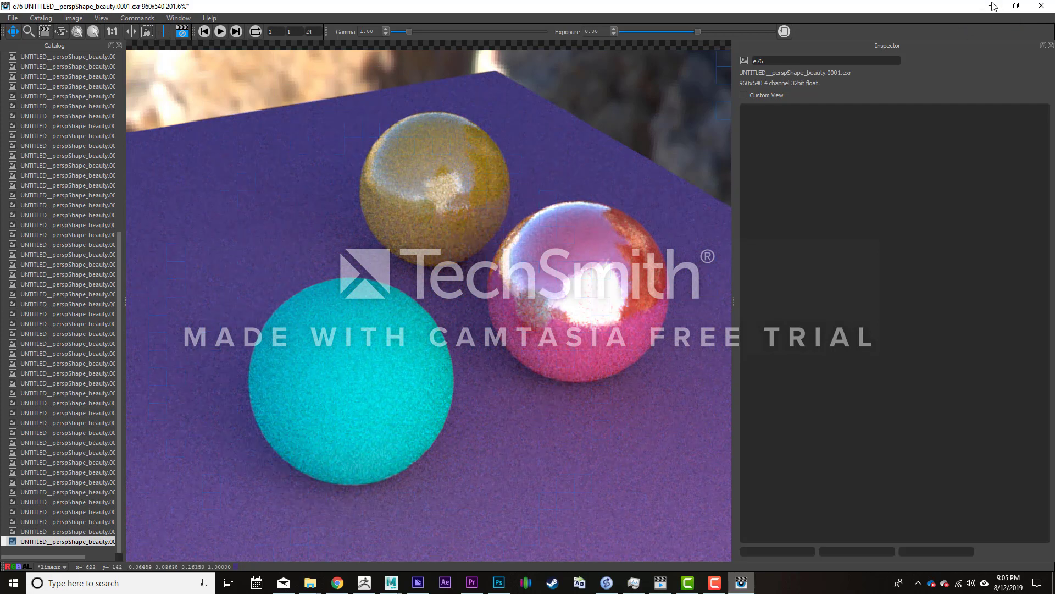
{"action": "left_click", "coordinate": [993, 7]}
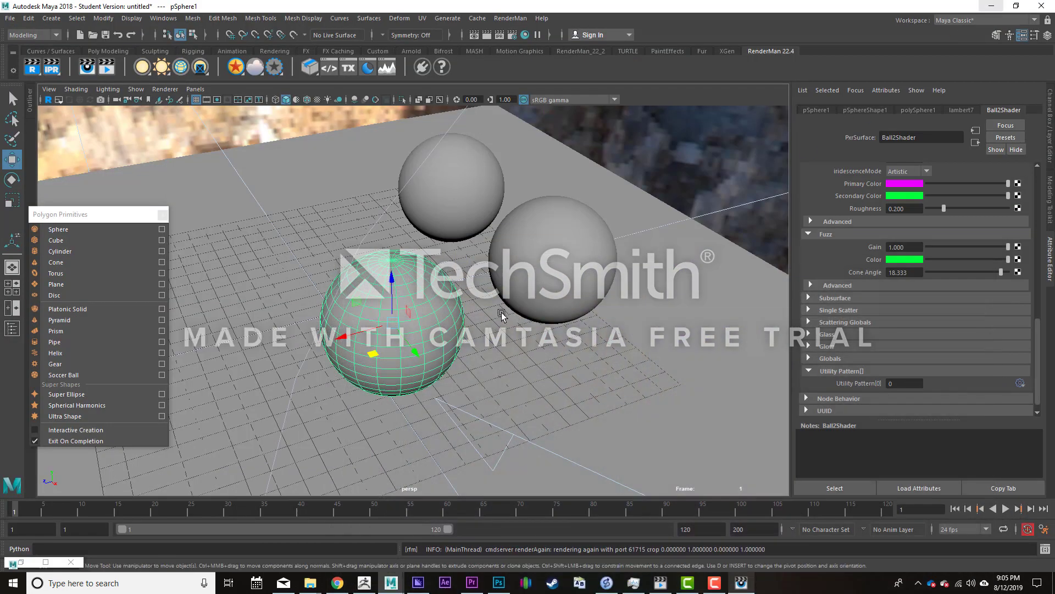
{"action": "left_click", "coordinate": [741, 583]}
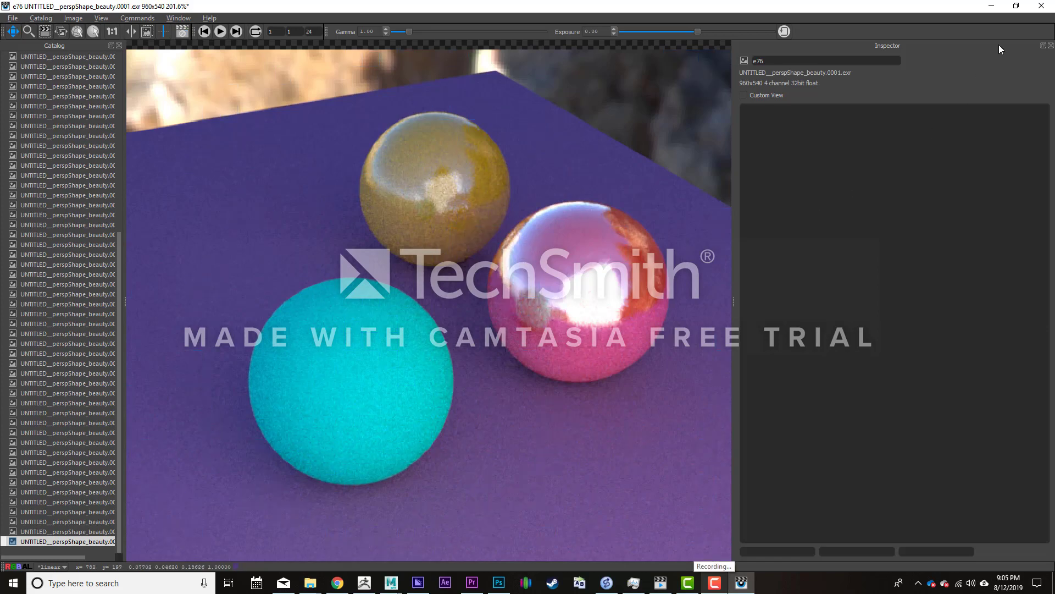
- Examine the spheres from a lower angle in the perspective view and look at the fuzz on the cyan sphere in the render
{"action": "left_click", "coordinate": [992, 6]}
{"action": "scroll", "coordinate": [512, 314], "scroll_direction": "down", "scroll_amount": 8}
{"action": "left_click_drag", "start_coordinate": [514, 312], "coordinate": [462, 319], "text": "alt"}
{"action": "scroll", "coordinate": [464, 384], "scroll_direction": "up", "scroll_amount": 7}
{"action": "left_click_drag", "start_coordinate": [478, 429], "coordinate": [511, 312], "text": "alt"}
{"action": "scroll", "coordinate": [511, 312], "scroll_direction": "up", "scroll_amount": 3}
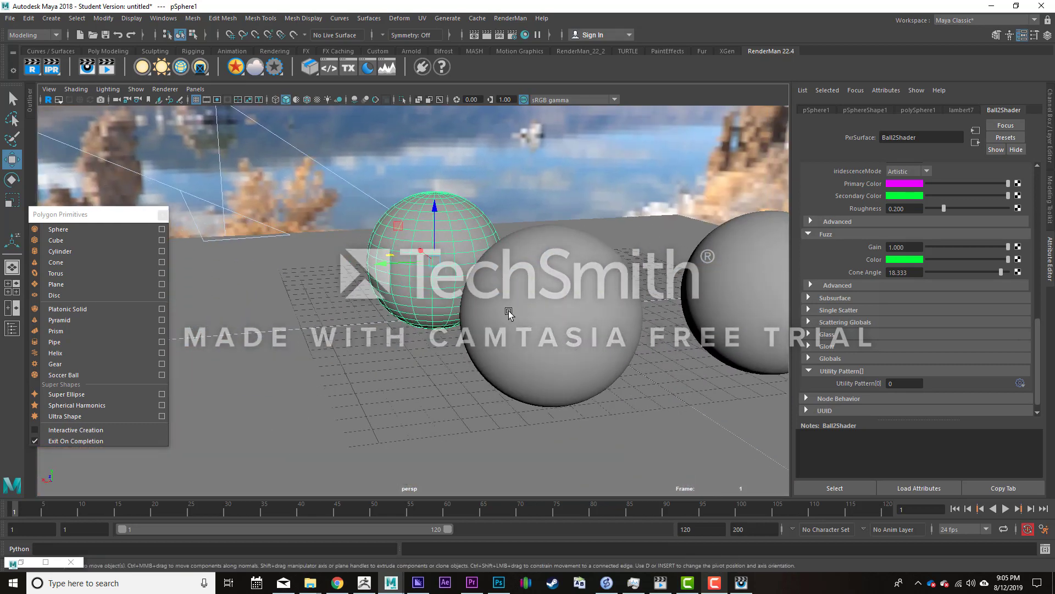
{"action": "middle_click_drag", "start_coordinate": [512, 312], "coordinate": [443, 362], "text": "alt"}
{"action": "left_click_drag", "start_coordinate": [443, 361], "coordinate": [463, 365], "text": "alt"}
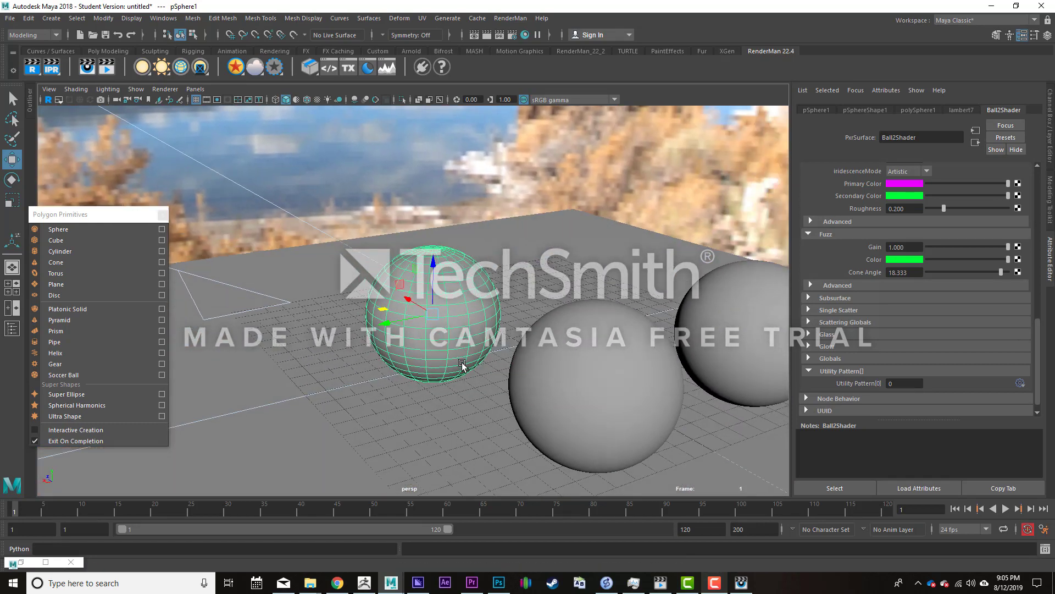
{"action": "left_click", "coordinate": [742, 583]}
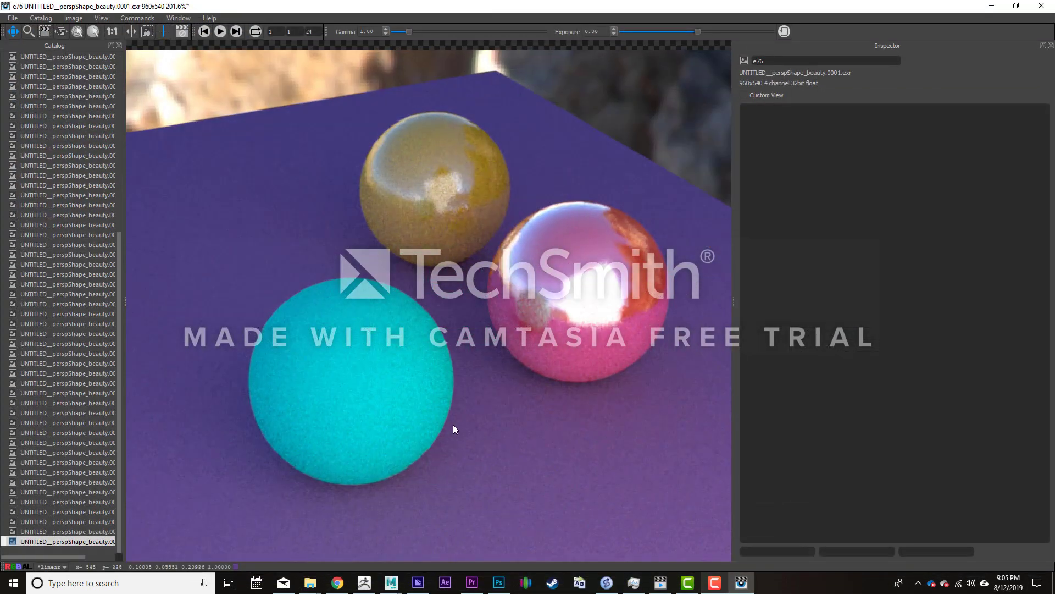
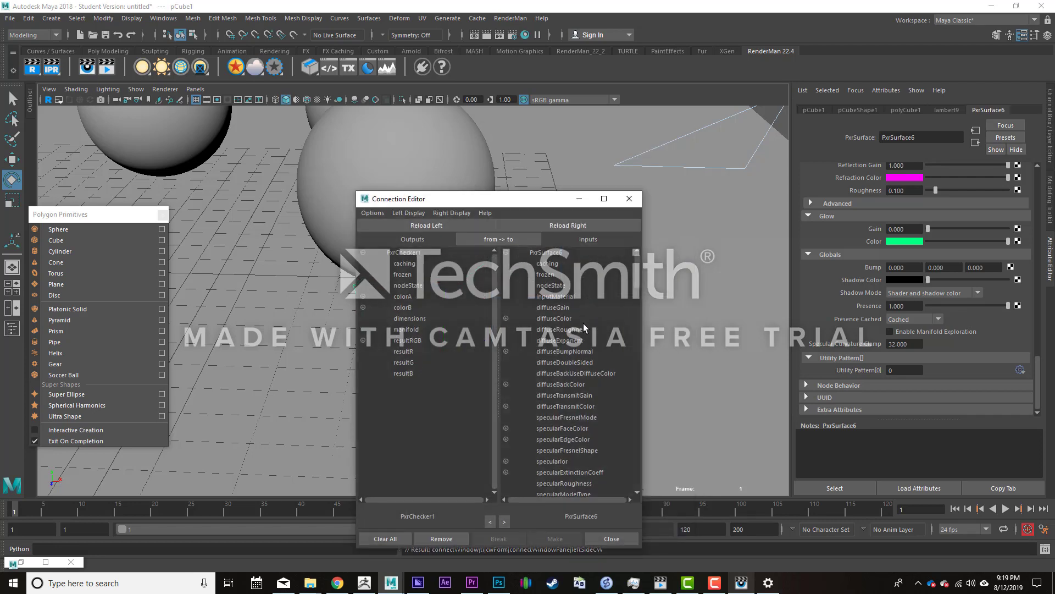
- Close the Connection Editor and open Hypershade, keeping the cube in the viewport uncovered
{"action": "left_click", "coordinate": [629, 199]}
{"action": "left_click", "coordinate": [510, 18]}
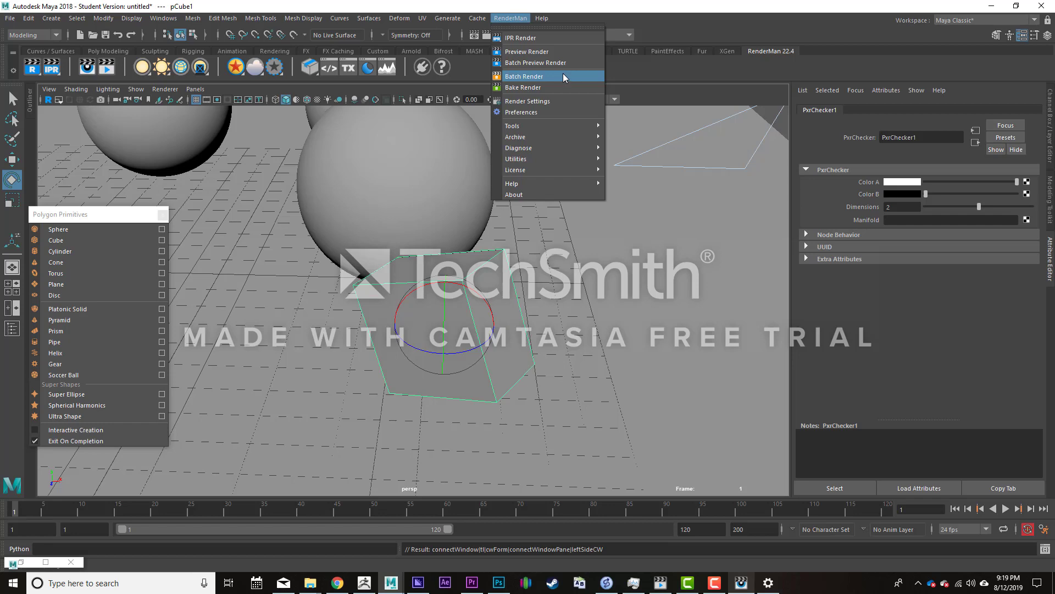
{"action": "left_click", "coordinate": [507, 2]}
{"action": "left_click", "coordinate": [527, 33]}
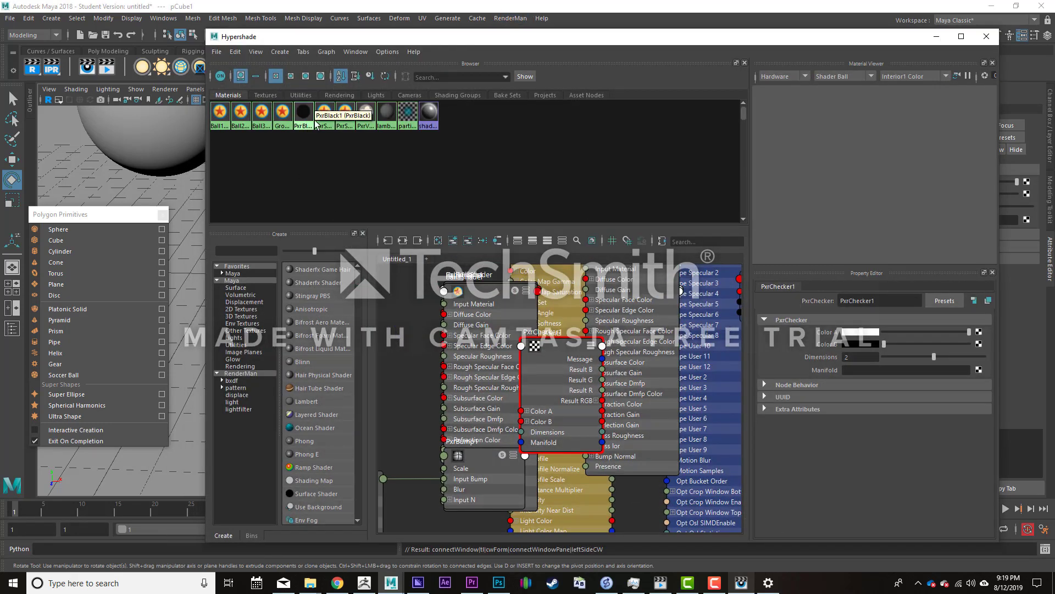
{"action": "left_click_drag", "start_coordinate": [382, 37], "coordinate": [476, 362]}
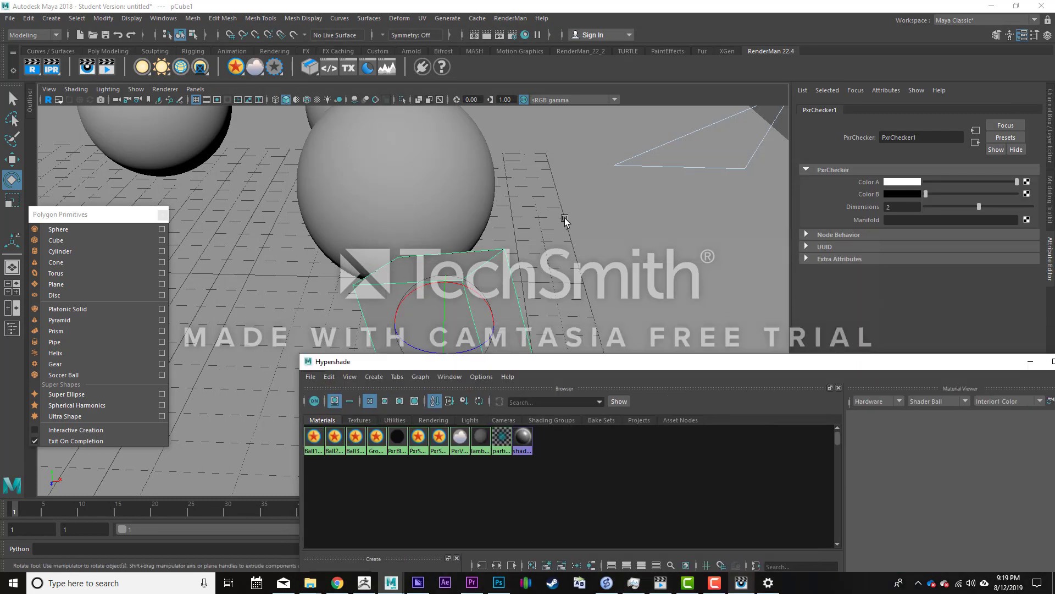
- Select the cube in the viewport and graph its PxrSurface6 material network in Hypershade
{"action": "left_click", "coordinate": [539, 248]}
{"action": "left_click", "coordinate": [488, 263]}
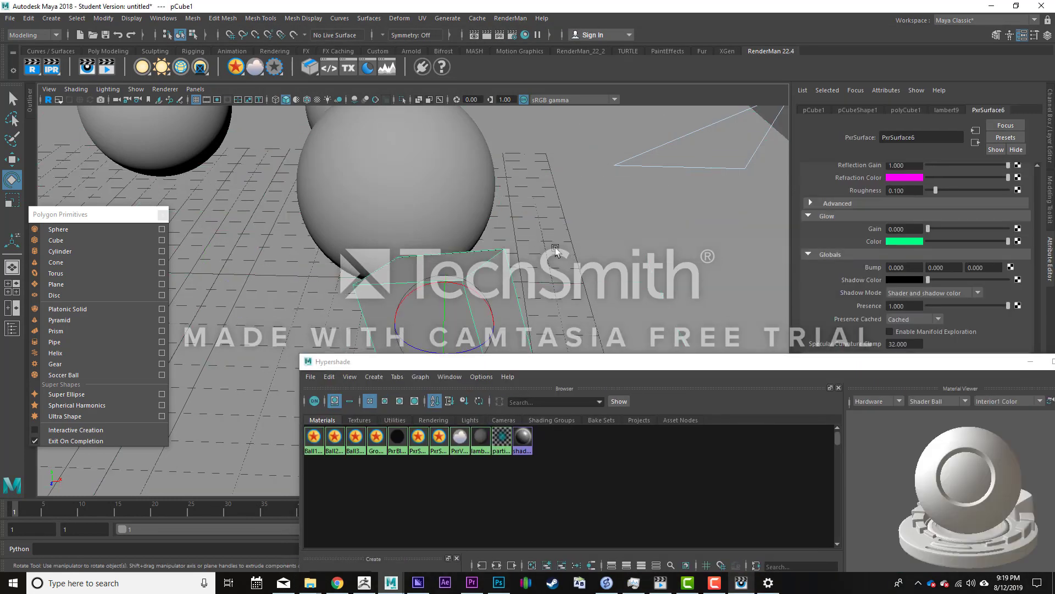
{"action": "left_click_drag", "start_coordinate": [685, 360], "coordinate": [785, 81]}
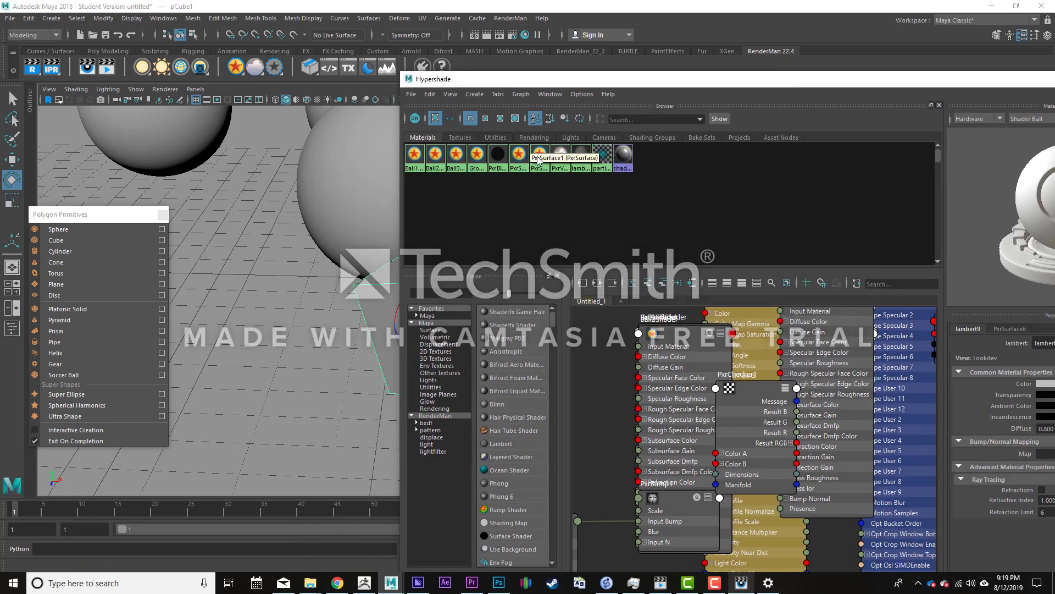
{"action": "right_click_drag", "start_coordinate": [539, 156], "coordinate": [547, 186]}
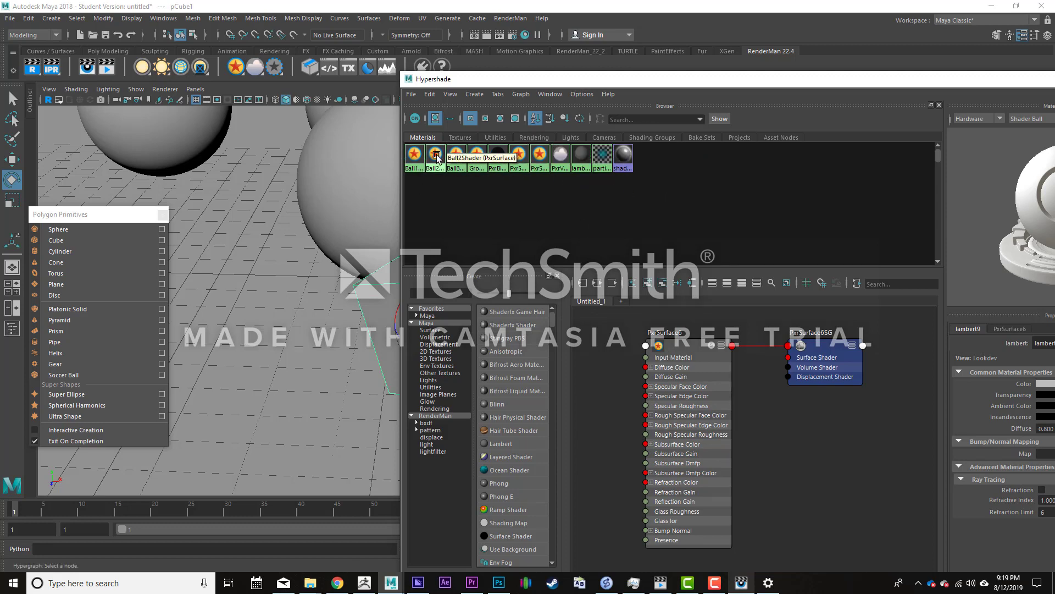
- Look at the scene's lights in Hypershade, return to the materials, and graph the PxrSurface6 network again
{"action": "left_click_drag", "start_coordinate": [468, 81], "coordinate": [465, 39]}
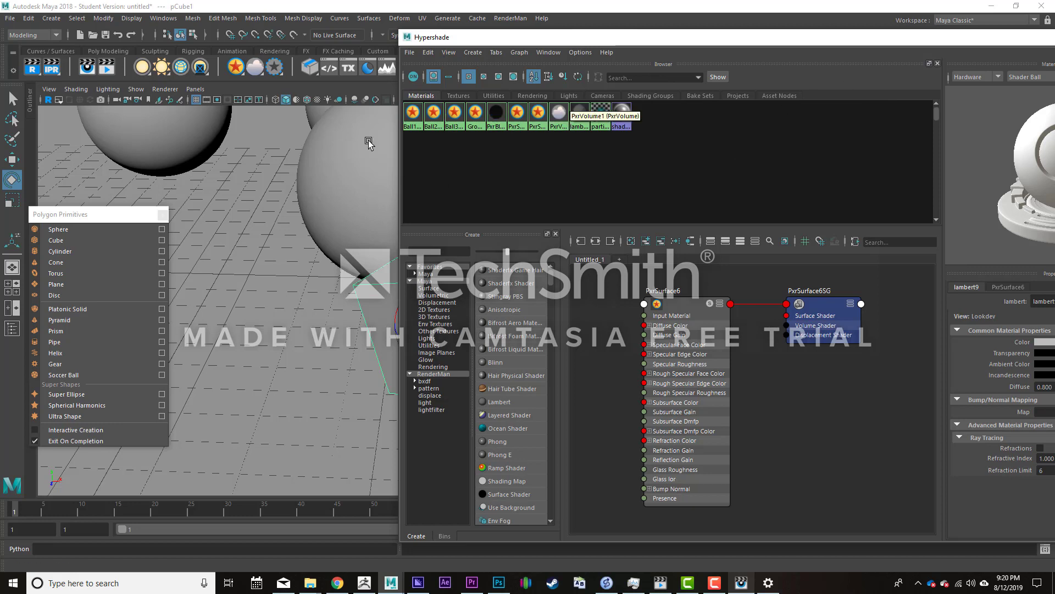
{"action": "left_click", "coordinate": [572, 97]}
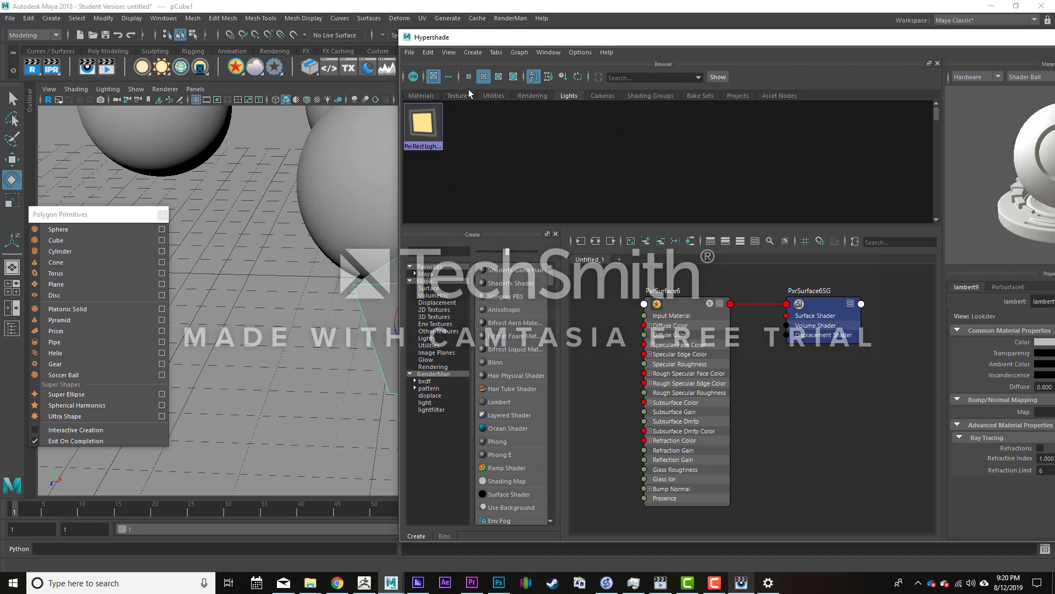
{"action": "left_click", "coordinate": [425, 97]}
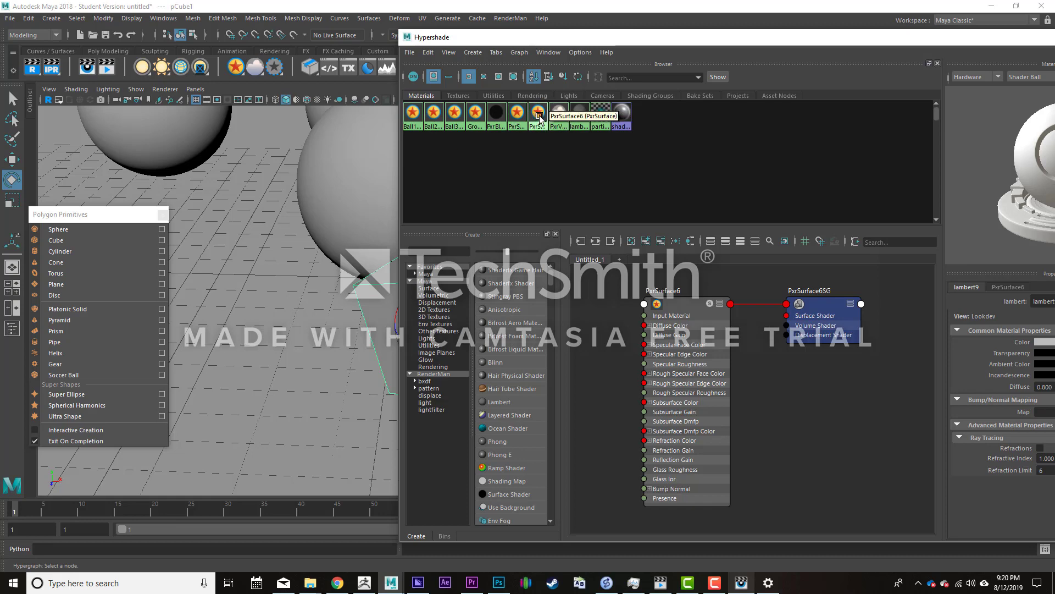
{"action": "right_click_drag", "start_coordinate": [540, 116], "coordinate": [550, 147]}
{"action": "left_click_drag", "start_coordinate": [581, 37], "coordinate": [572, 134]}
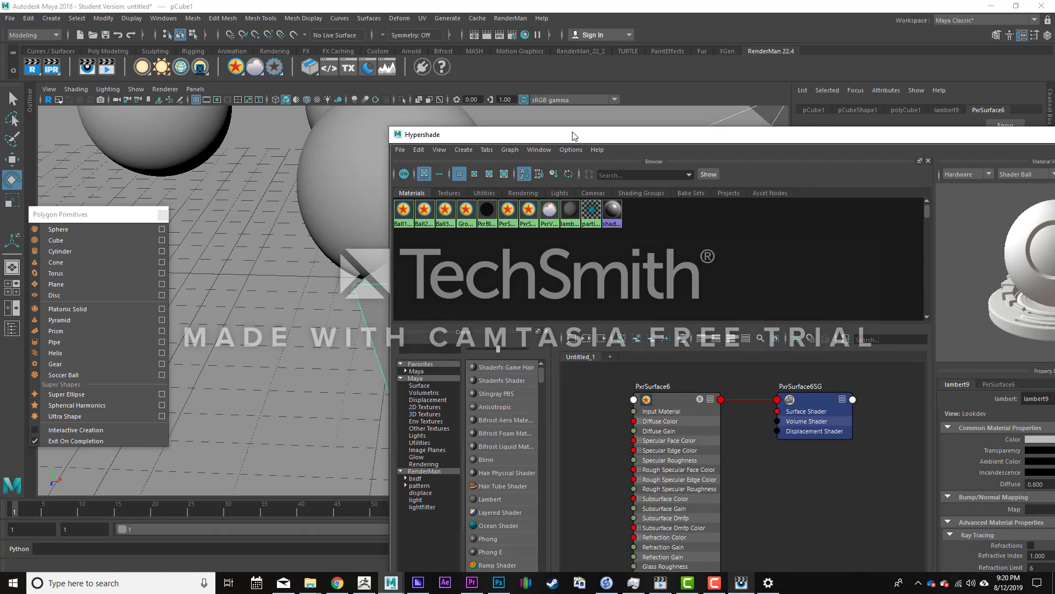
{"action": "left_click_drag", "start_coordinate": [576, 135], "coordinate": [438, 41]}
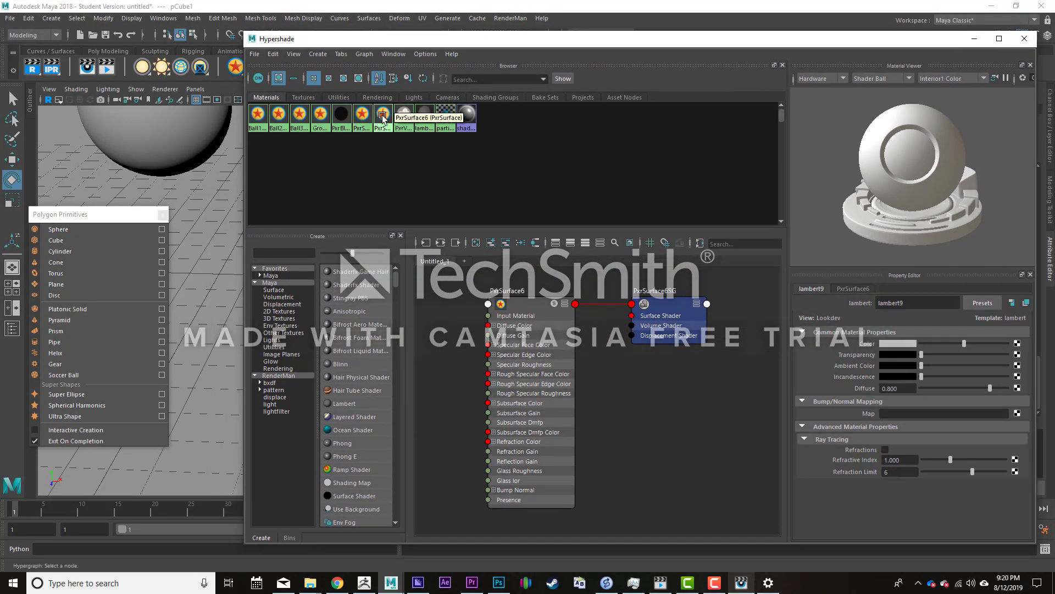
{"action": "right_click_drag", "start_coordinate": [380, 117], "coordinate": [387, 157]}
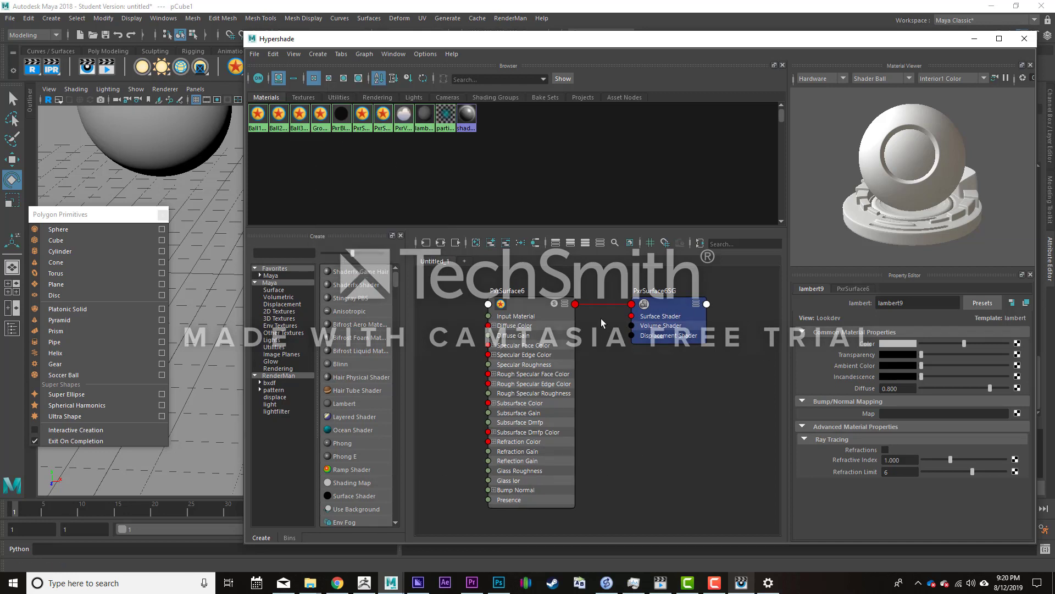
- Arrange the PxrSurface6 and PxrSurface6SG nodes side by side in the graph and uncover the Attribute Editor
{"action": "left_click_drag", "start_coordinate": [640, 317], "coordinate": [638, 299]}
{"action": "left_click_drag", "start_coordinate": [525, 309], "coordinate": [534, 308]}
{"action": "left_click_drag", "start_coordinate": [670, 284], "coordinate": [673, 304]}
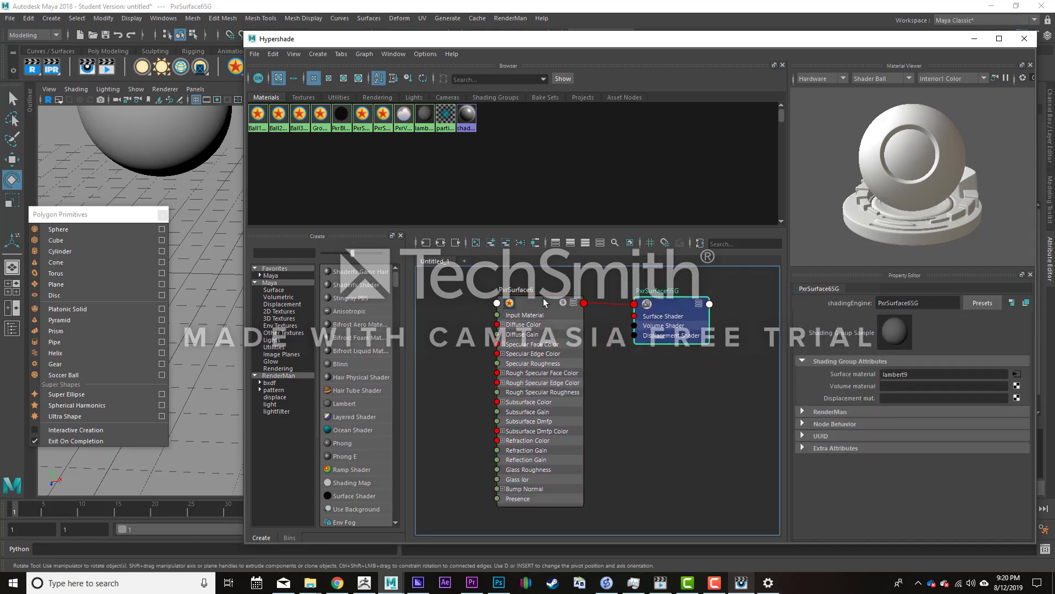
{"action": "mouse_move", "coordinate": [544, 302]}
{"action": "left_mouse_down"}
{"action": "mouse_move", "coordinate": [578, 305]}
{"action": "mouse_move", "coordinate": [547, 305]}
{"action": "left_mouse_up"}
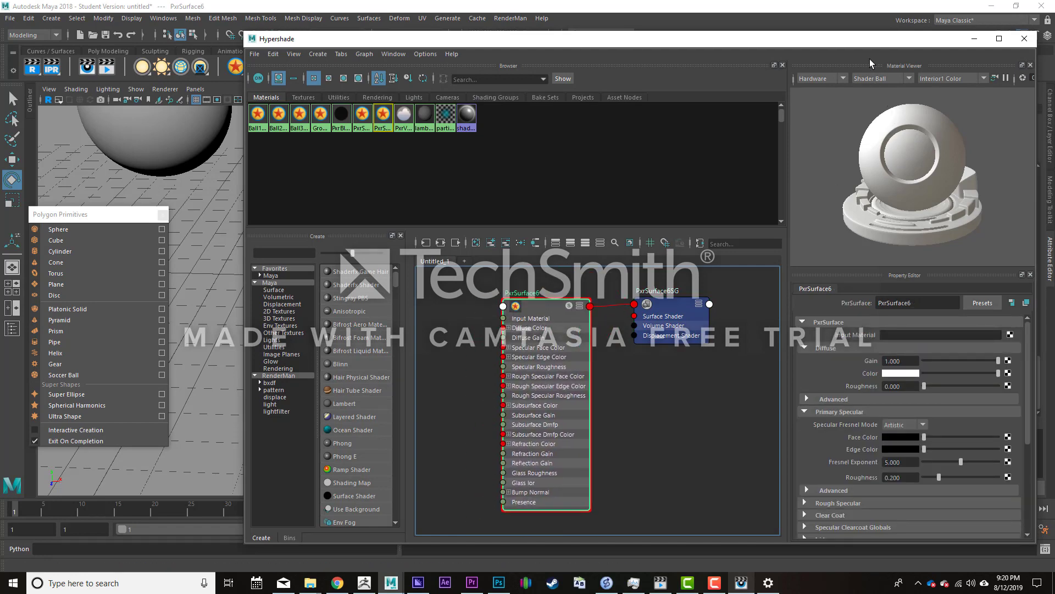
{"action": "left_click_drag", "start_coordinate": [839, 42], "coordinate": [608, 60]}
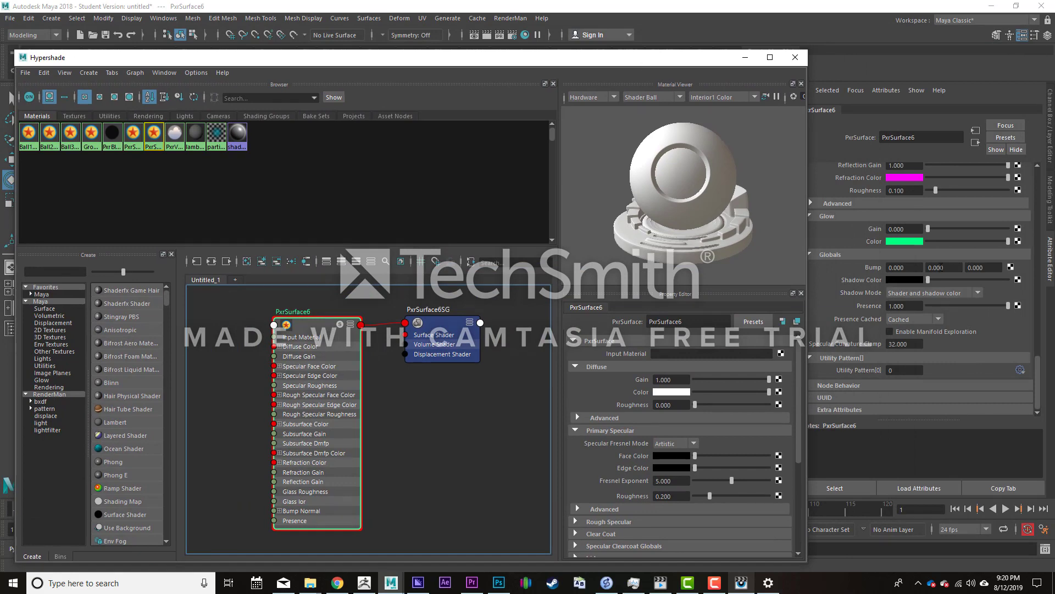
- Review PxrSurface6's attributes and its connection to the PxrSurface6SG shading group
{"action": "scroll", "coordinate": [863, 280], "scroll_direction": "up", "scroll_amount": 10}
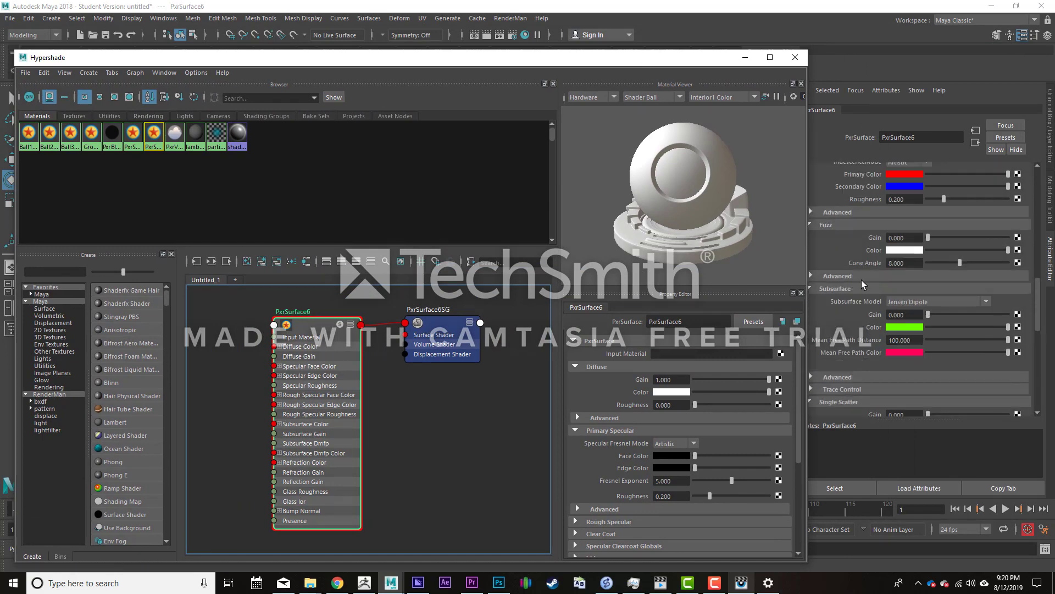
{"action": "scroll", "coordinate": [862, 280], "scroll_direction": "down", "scroll_amount": 10}
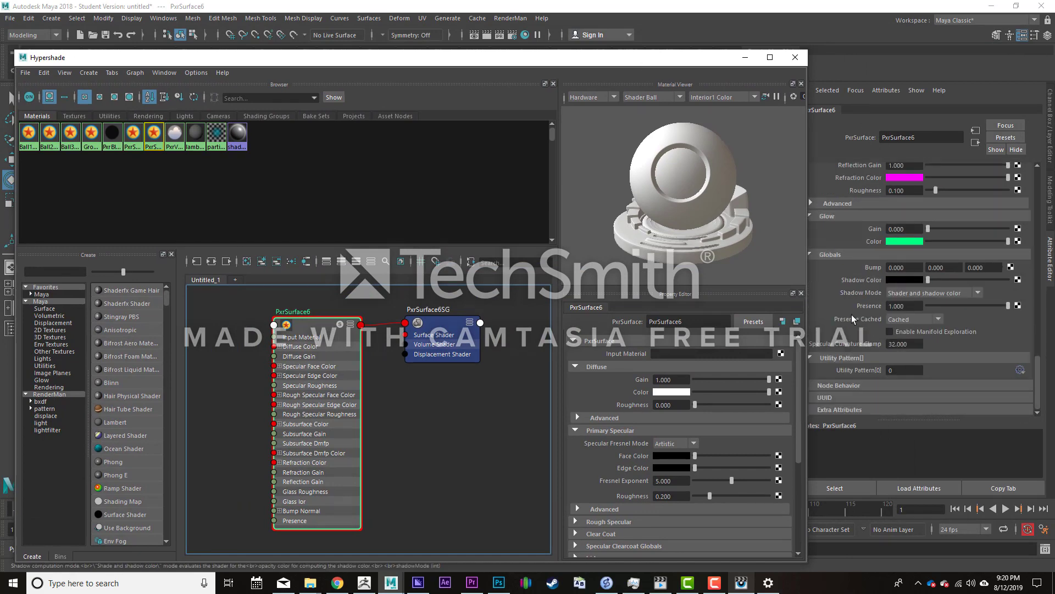
{"action": "left_click_drag", "start_coordinate": [446, 328], "coordinate": [451, 362]}
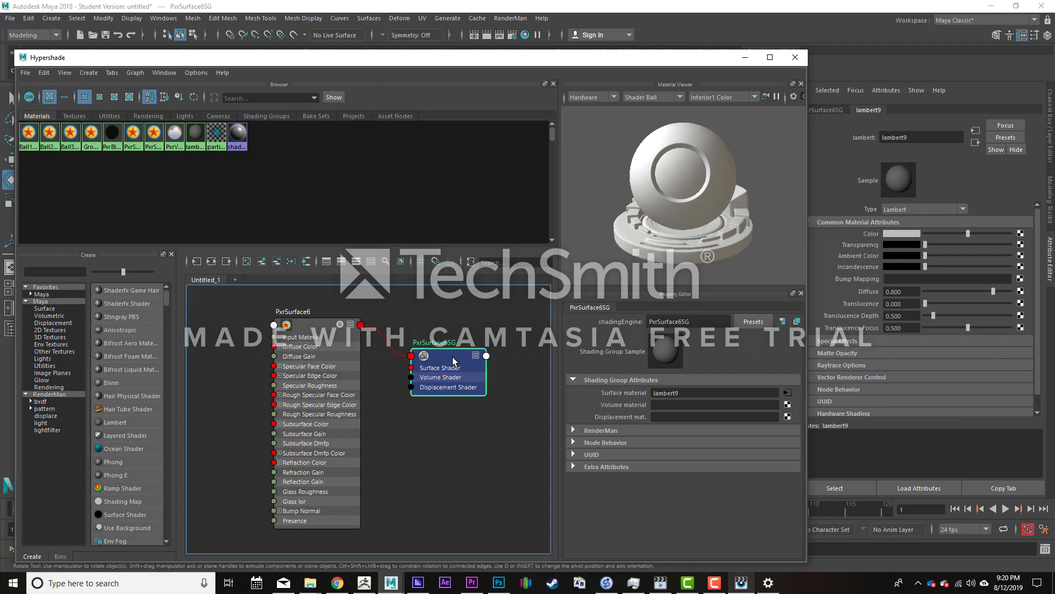
{"action": "left_click_drag", "start_coordinate": [452, 360], "coordinate": [451, 331]}
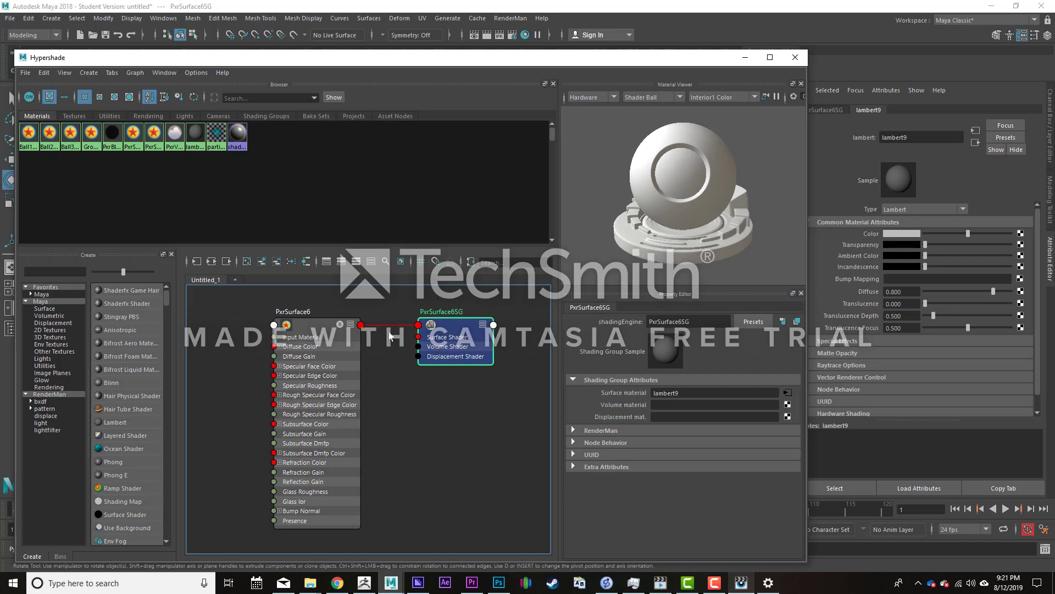
{"action": "left_click_drag", "start_coordinate": [304, 325], "coordinate": [339, 304]}
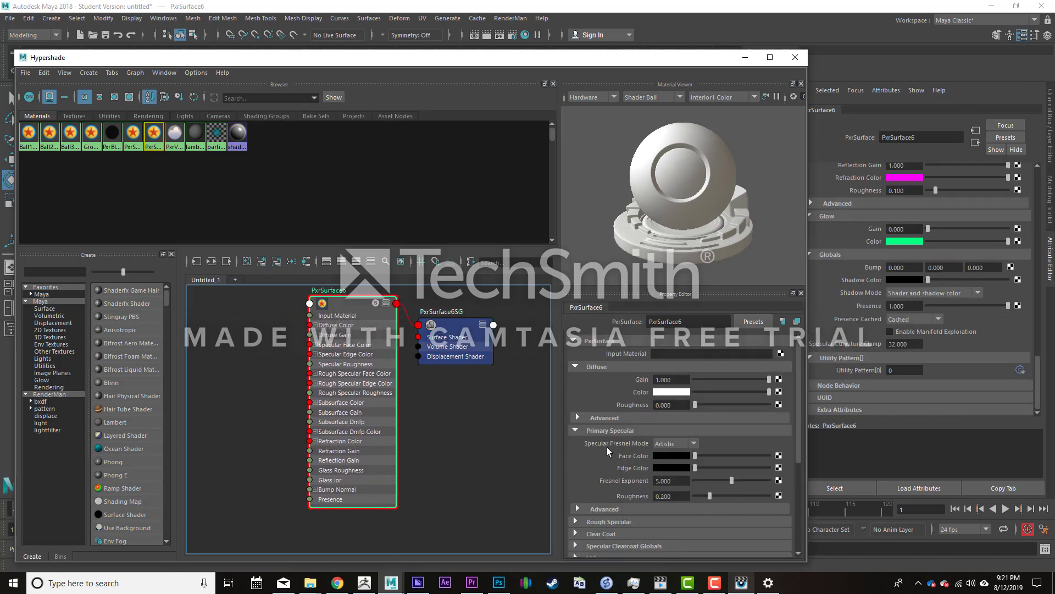
{"action": "scroll", "coordinate": [608, 452], "scroll_direction": "down", "scroll_amount": 3}
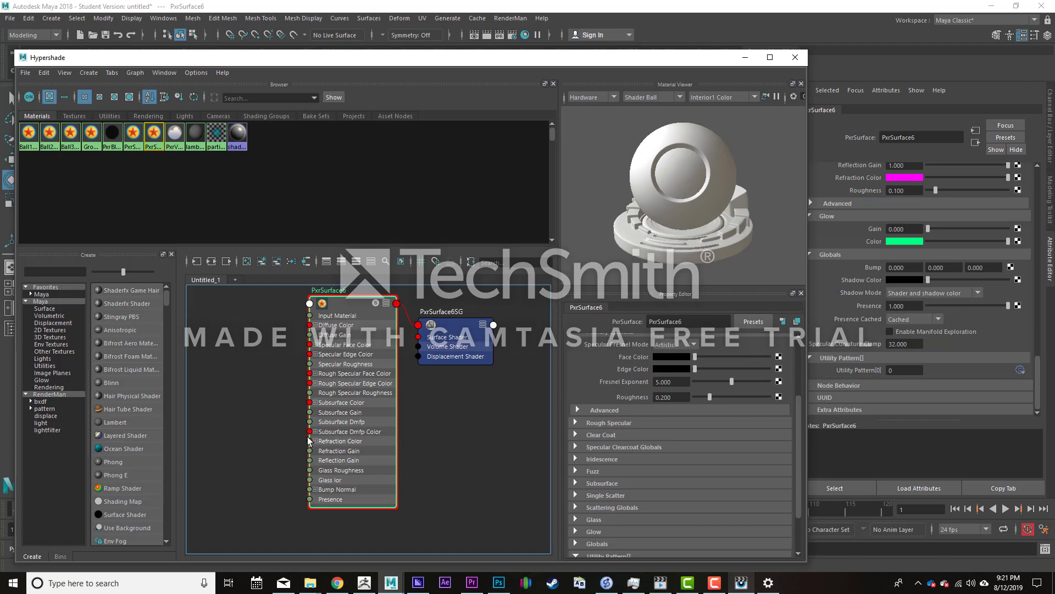
- Create a PxrChecker pattern node and place it beside the PxrSurface6 node in the graph
{"action": "middle_click_drag", "start_coordinate": [299, 480], "coordinate": [331, 483], "text": "alt"}
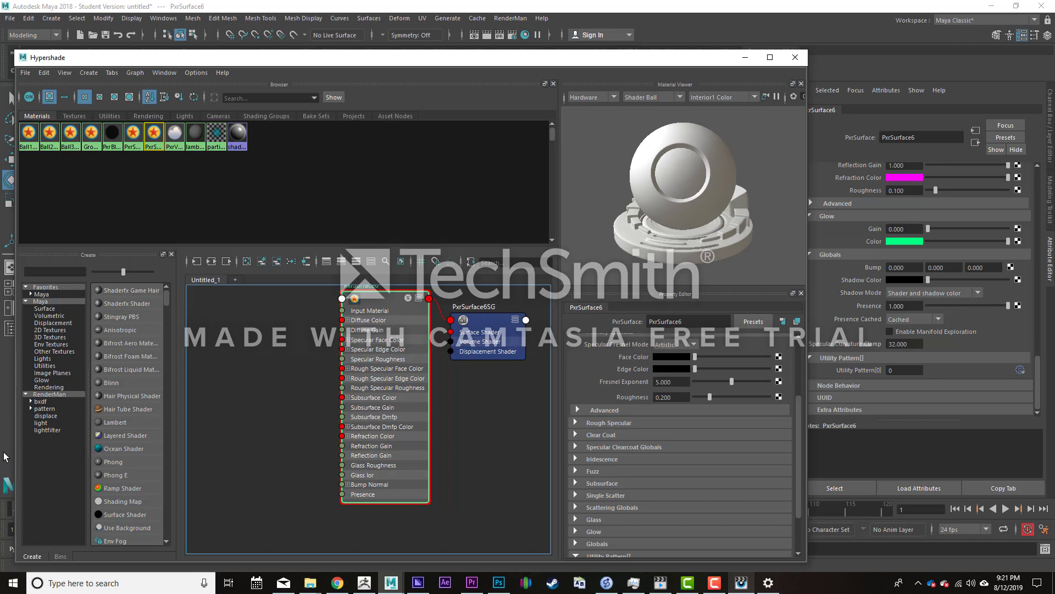
{"action": "left_click", "coordinate": [45, 408]}
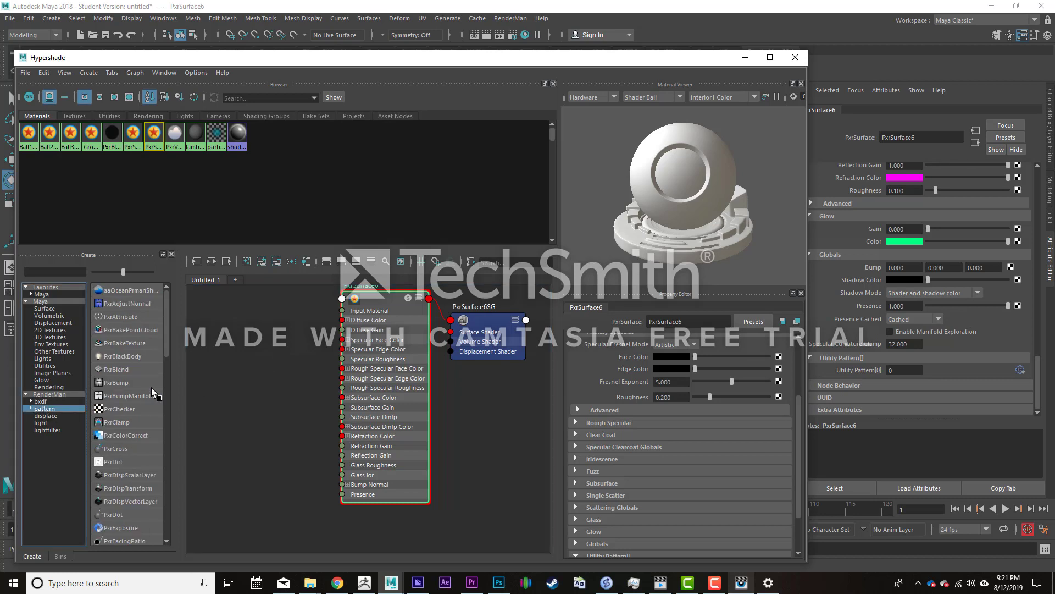
{"action": "left_click", "coordinate": [120, 409]}
{"action": "left_click_drag", "start_coordinate": [268, 376], "coordinate": [270, 346]}
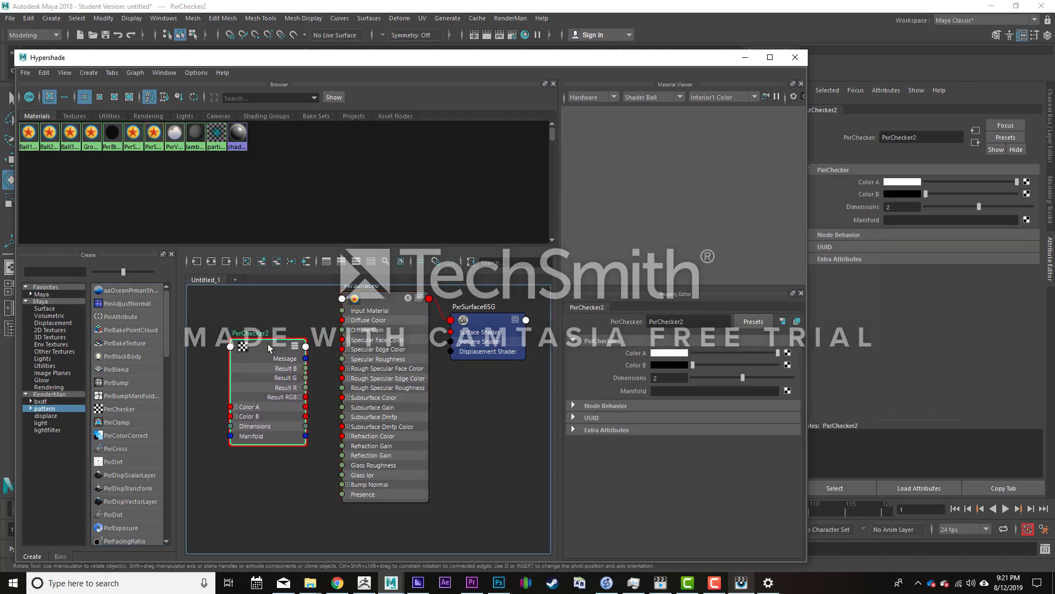
{"action": "left_click_drag", "start_coordinate": [389, 299], "coordinate": [391, 319]}
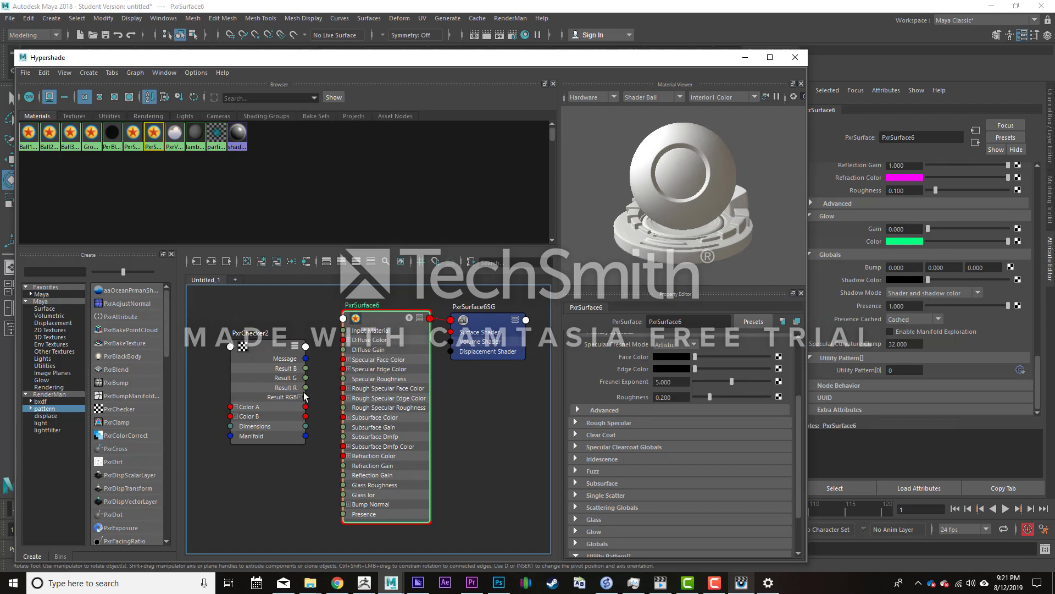
- Connect the checker node's Result R output to PxrSurface6's Presence input and move the checker below beside that input
{"action": "left_click", "coordinate": [298, 351]}
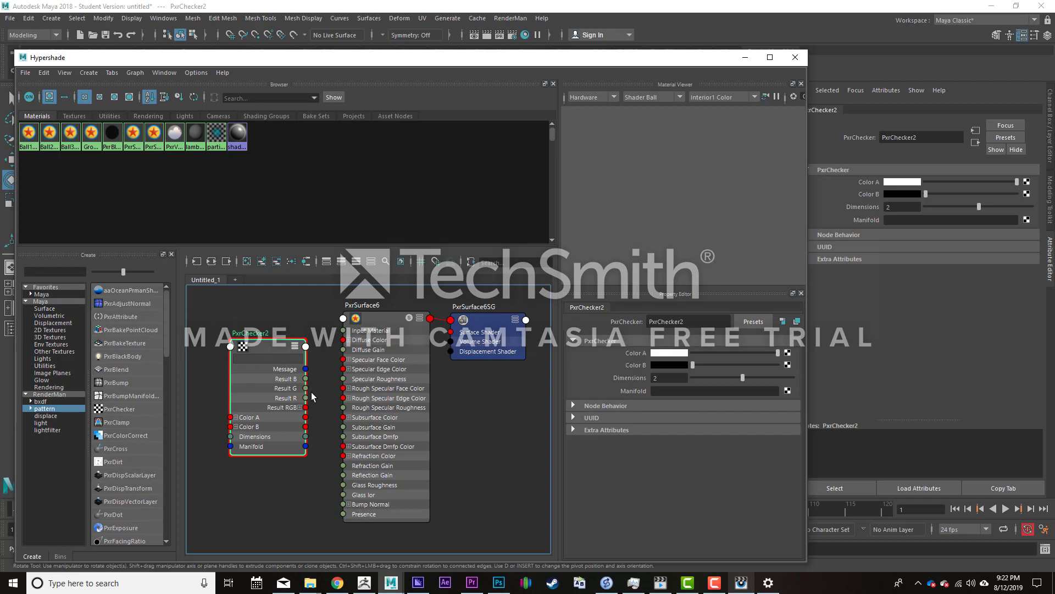
{"action": "left_click_drag", "start_coordinate": [266, 348], "coordinate": [241, 349]}
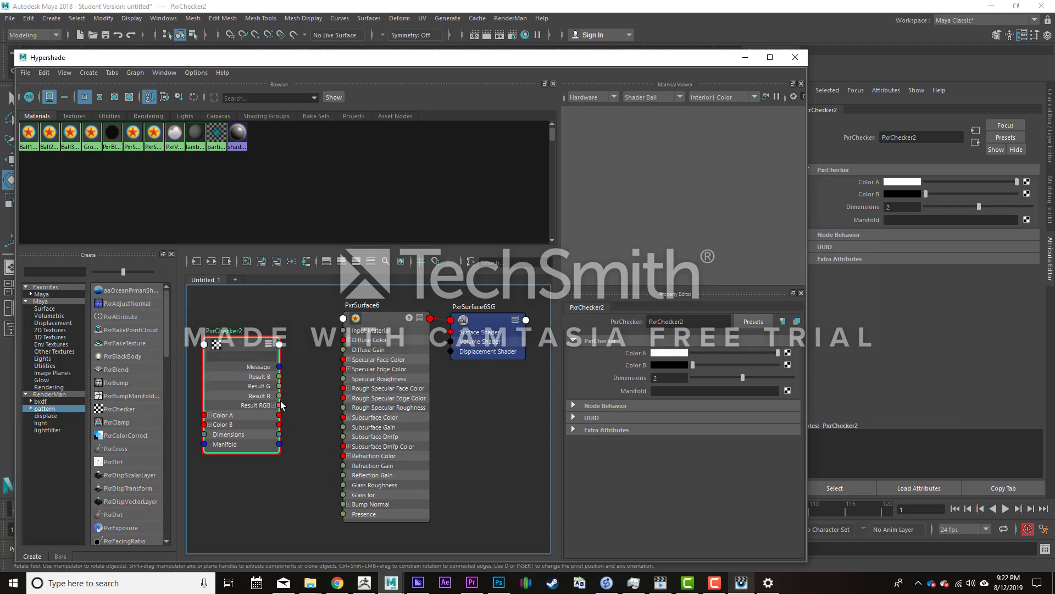
{"action": "left_click_drag", "start_coordinate": [280, 397], "coordinate": [343, 514]}
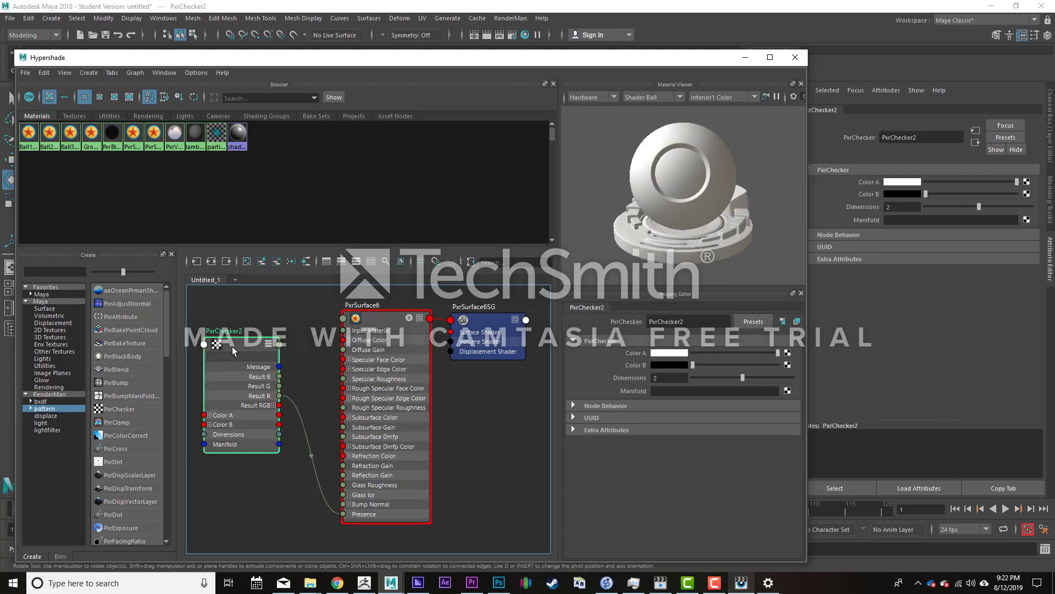
{"action": "left_click_drag", "start_coordinate": [233, 350], "coordinate": [258, 442]}
{"action": "scroll", "coordinate": [292, 363], "scroll_direction": "down", "scroll_amount": 4}
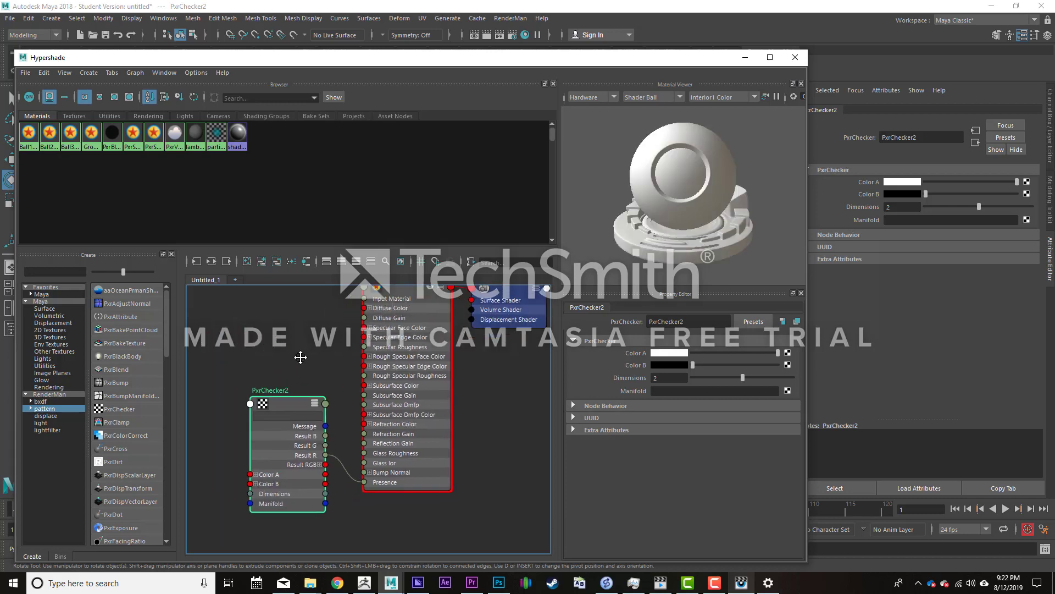
{"action": "left_click_drag", "start_coordinate": [288, 390], "coordinate": [289, 405]}
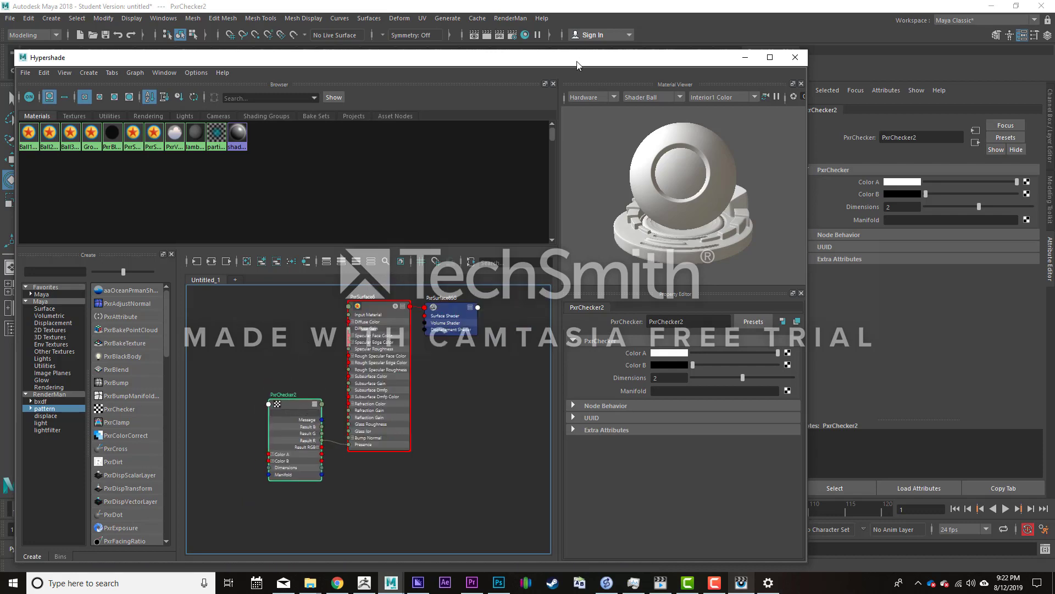
- Switch to the render viewer to check the cube with the checker connected, and return to Hypershade in Maya
{"action": "left_click_drag", "start_coordinate": [577, 61], "coordinate": [1054, 129]}
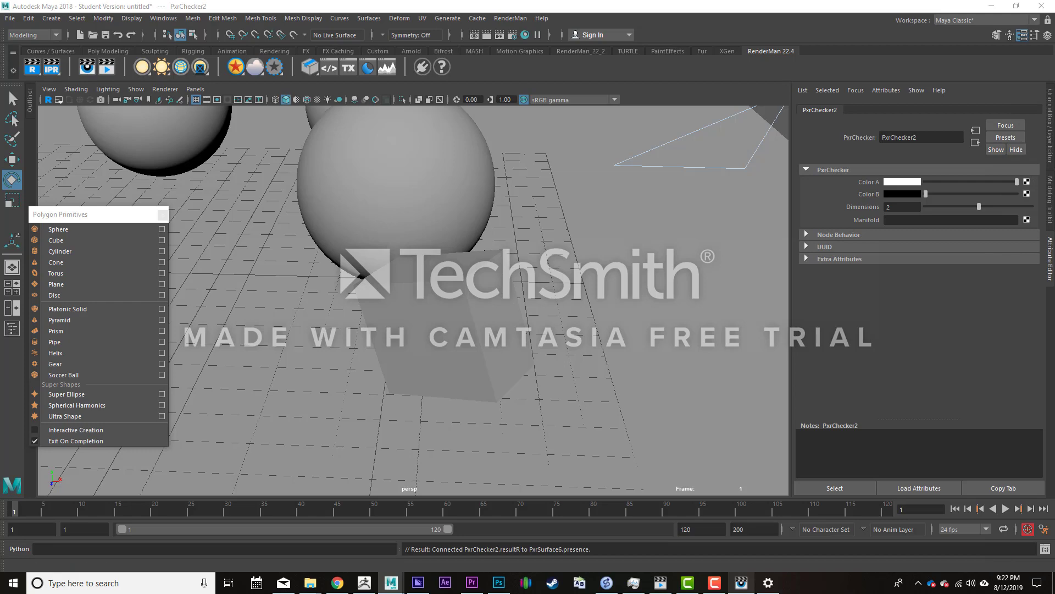
{"action": "left_click", "coordinate": [585, 439]}
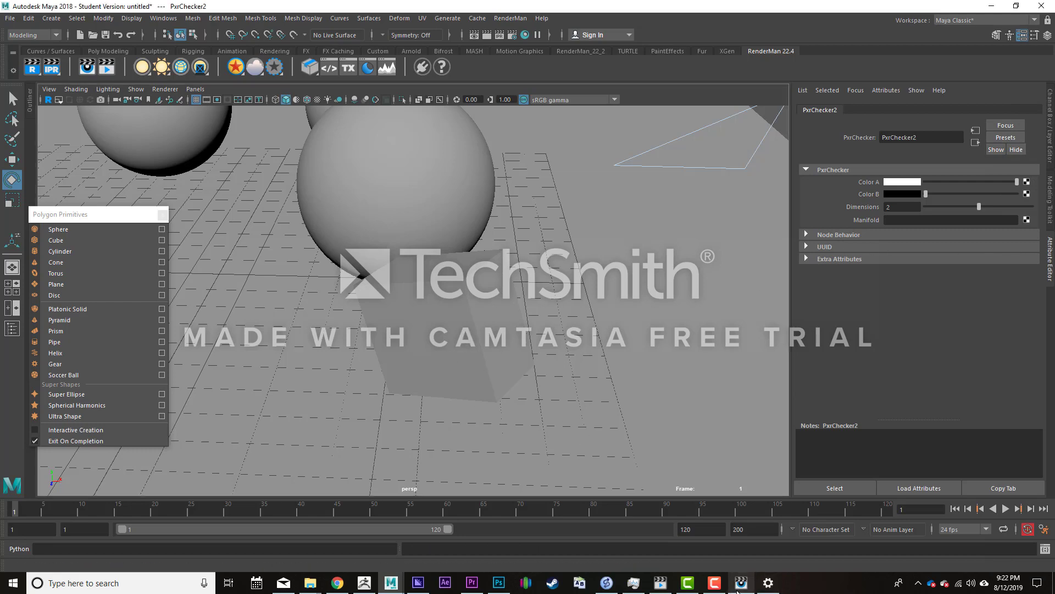
{"action": "left_click", "coordinate": [744, 585]}
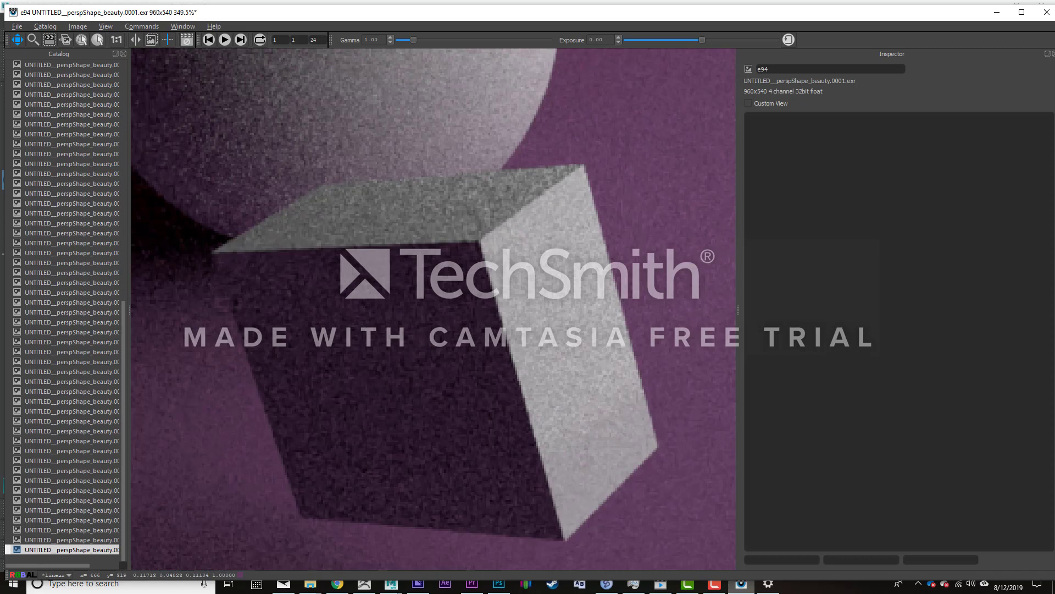
{"action": "key", "text": "alt+Tab"}
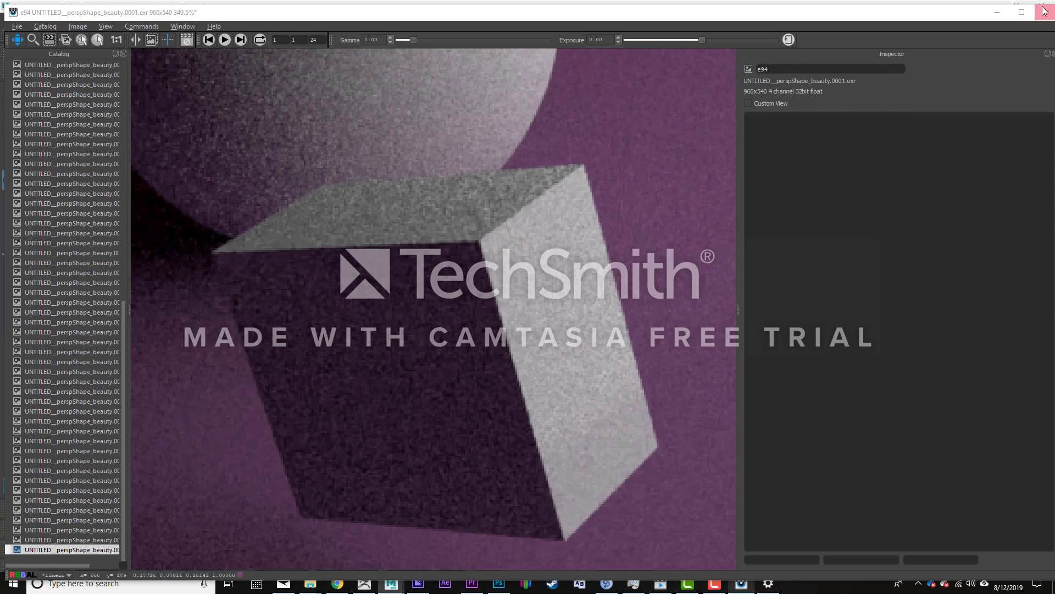
{"action": "left_click", "coordinate": [998, 12]}
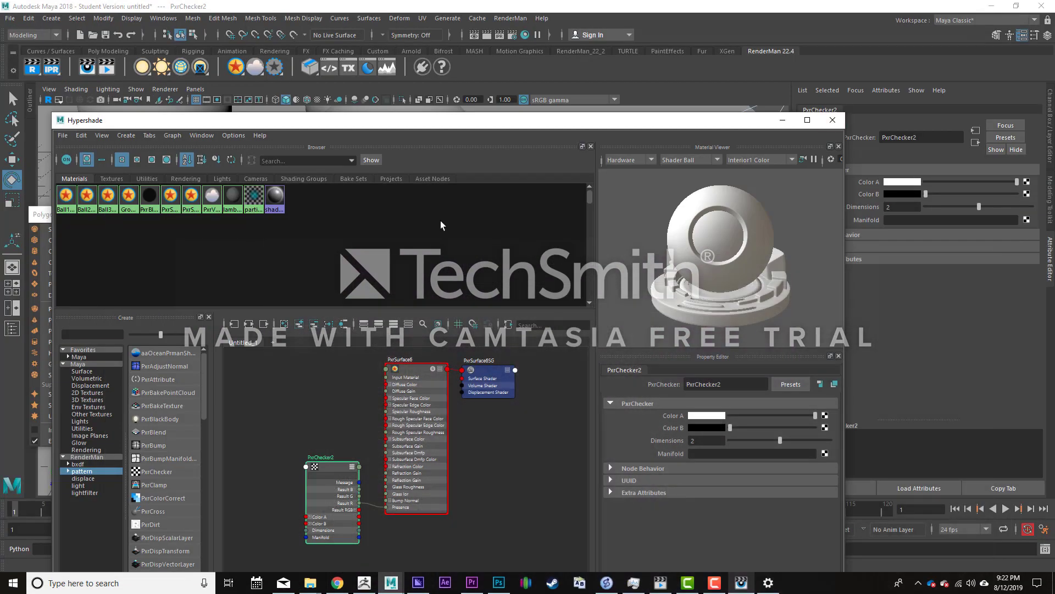
- Attach a new PxrManifold2D node to PxrChecker2's Manifold input and place it beside the checker in the graph
{"action": "left_click_drag", "start_coordinate": [429, 128], "coordinate": [451, 43]}
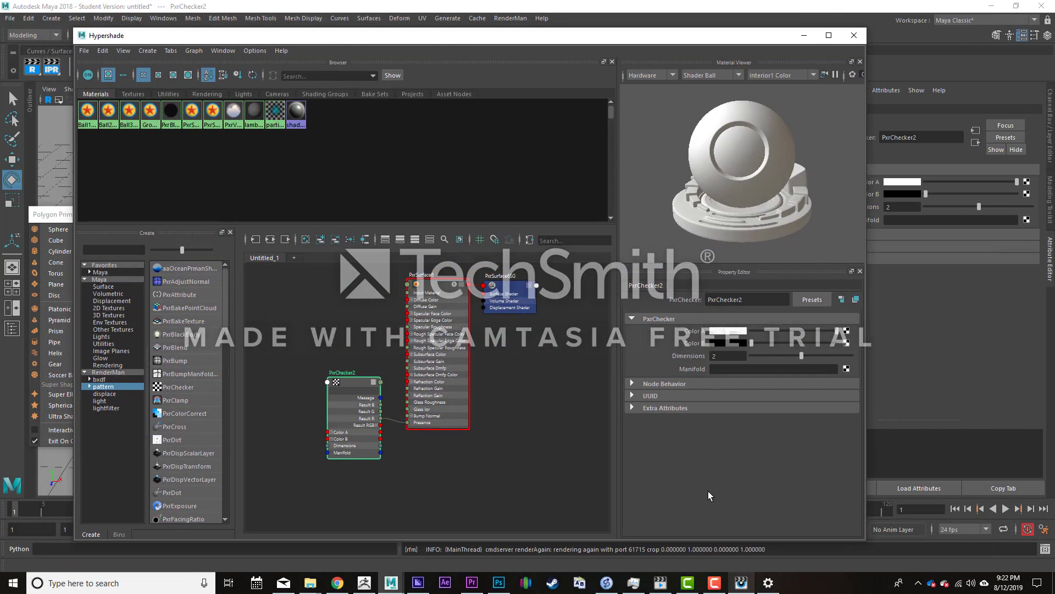
{"action": "left_click", "coordinate": [846, 368]}
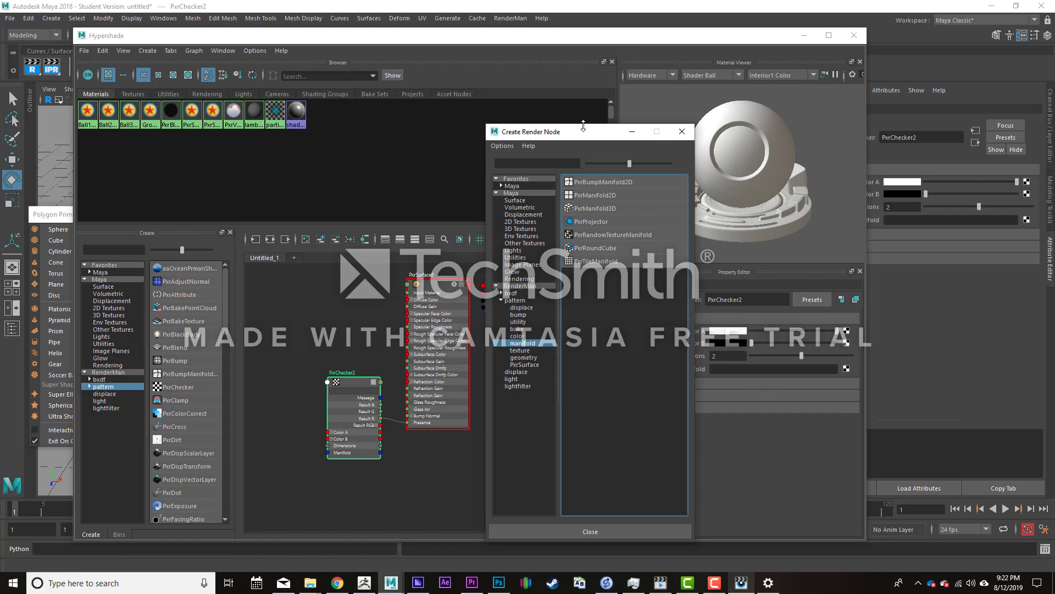
{"action": "left_click_drag", "start_coordinate": [588, 135], "coordinate": [841, 14]}
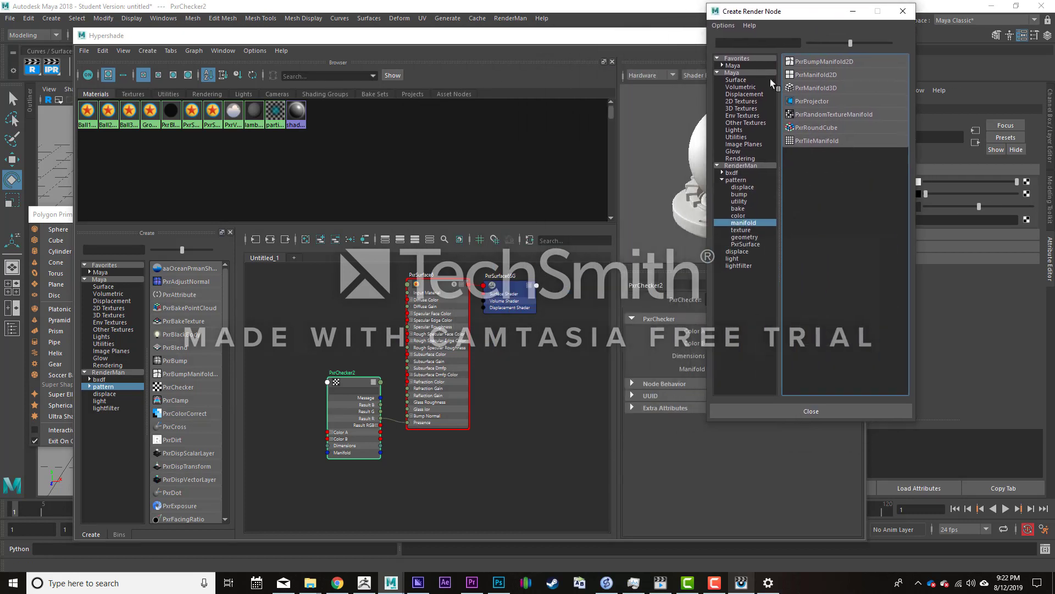
{"action": "left_click_drag", "start_coordinate": [349, 384], "coordinate": [348, 312]}
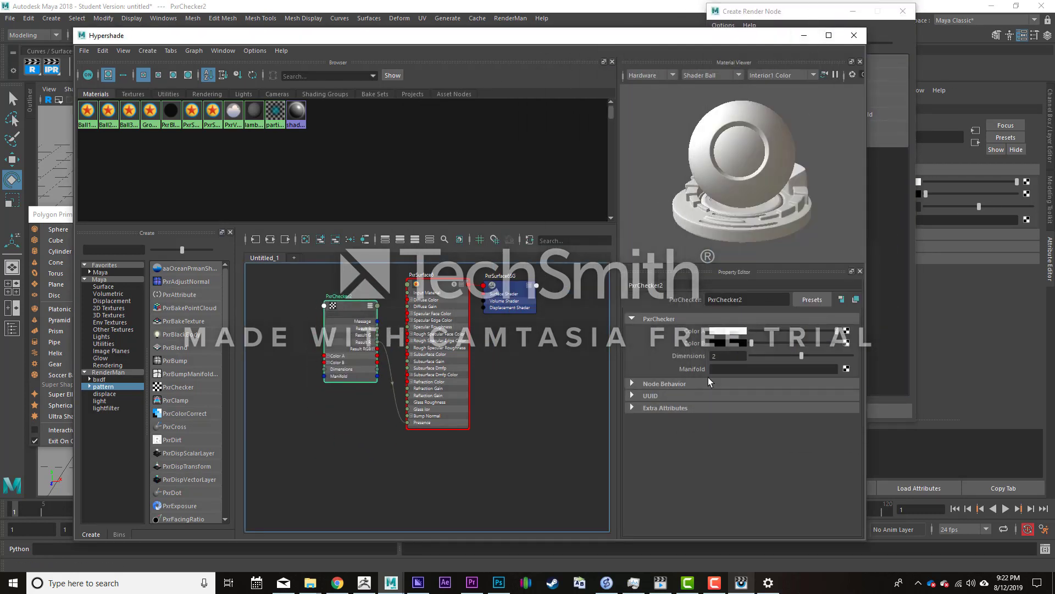
{"action": "left_click", "coordinate": [846, 368]}
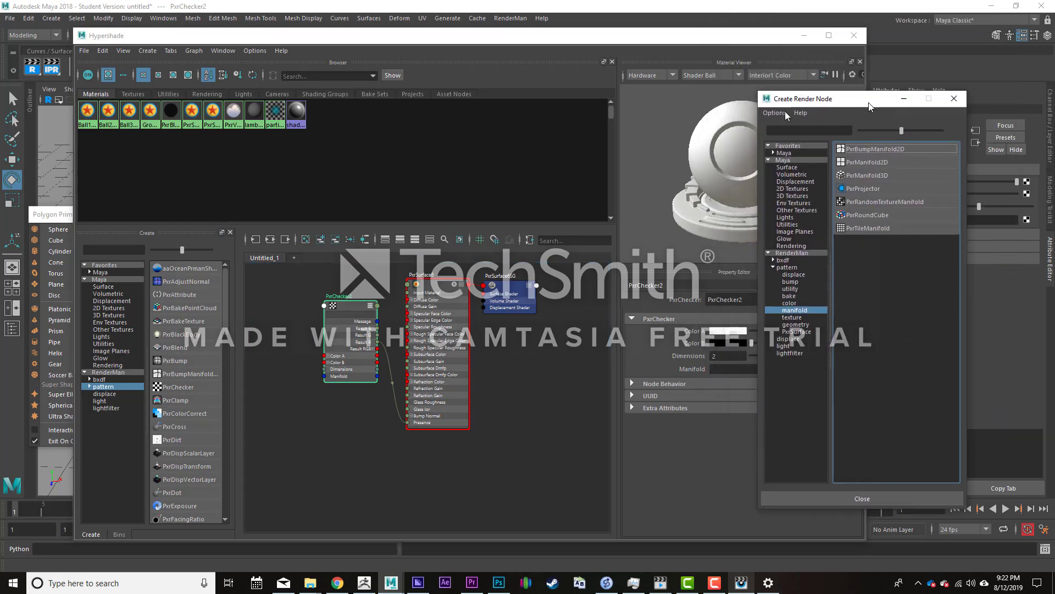
{"action": "left_click_drag", "start_coordinate": [863, 102], "coordinate": [514, 37]}
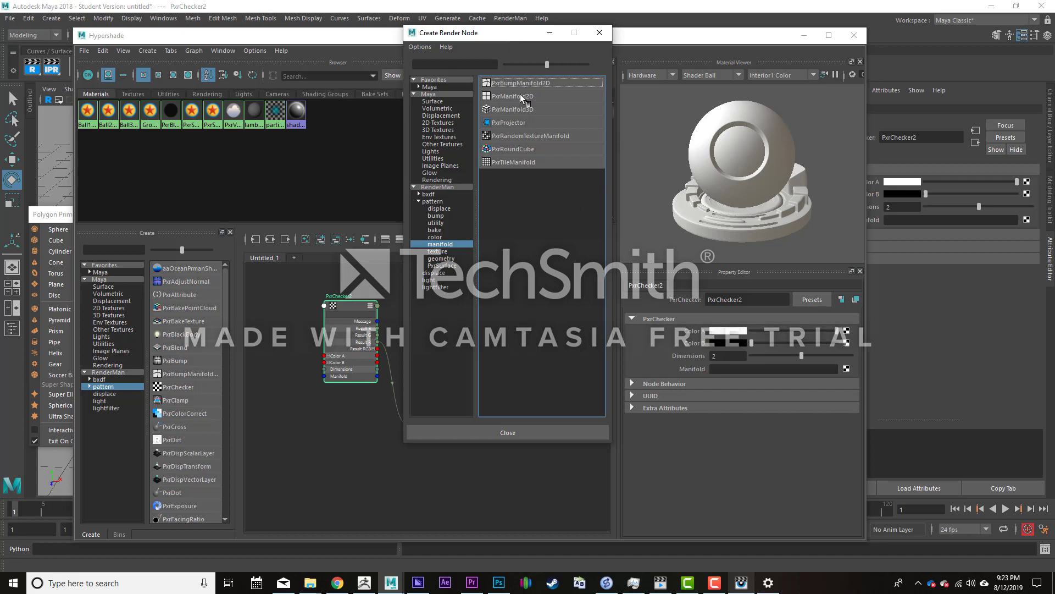
{"action": "left_click", "coordinate": [506, 96]}
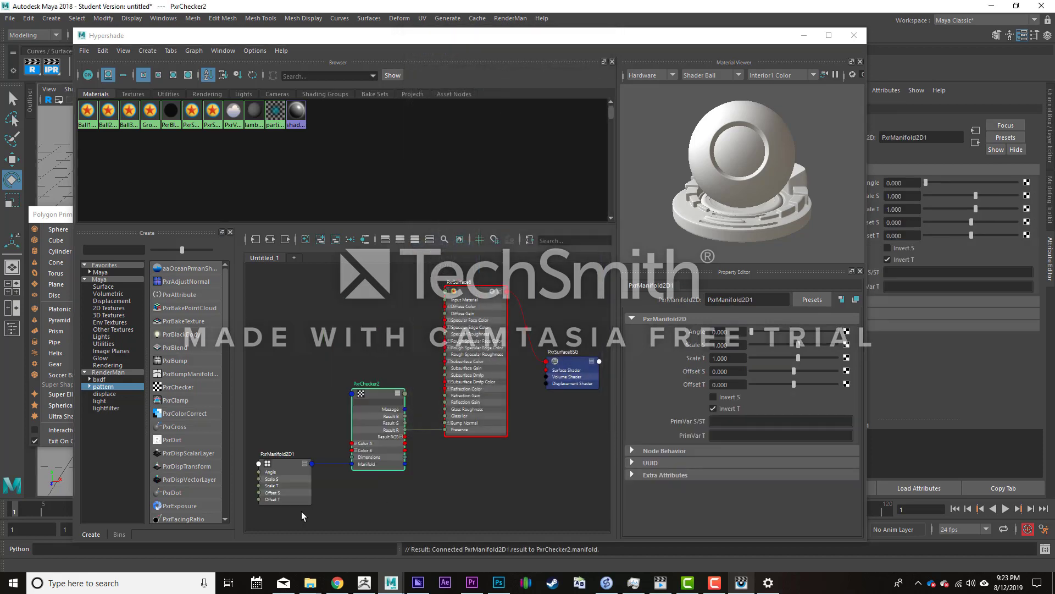
{"action": "left_click_drag", "start_coordinate": [281, 458], "coordinate": [300, 397]}
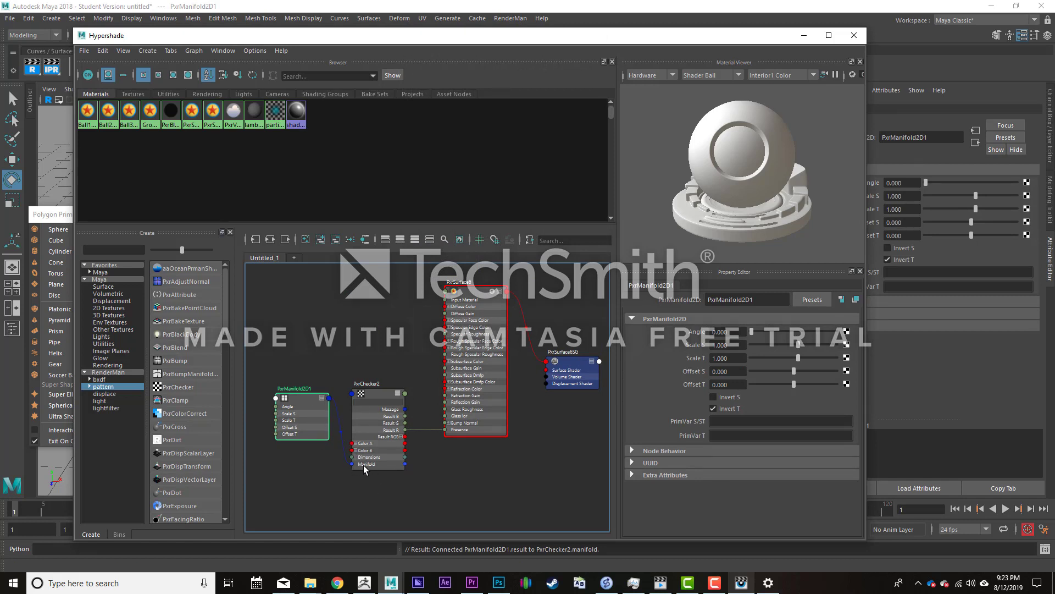
- Set the PxrManifold2D node's Scale S and Scale T to 20
{"action": "double_click", "coordinate": [729, 344]}
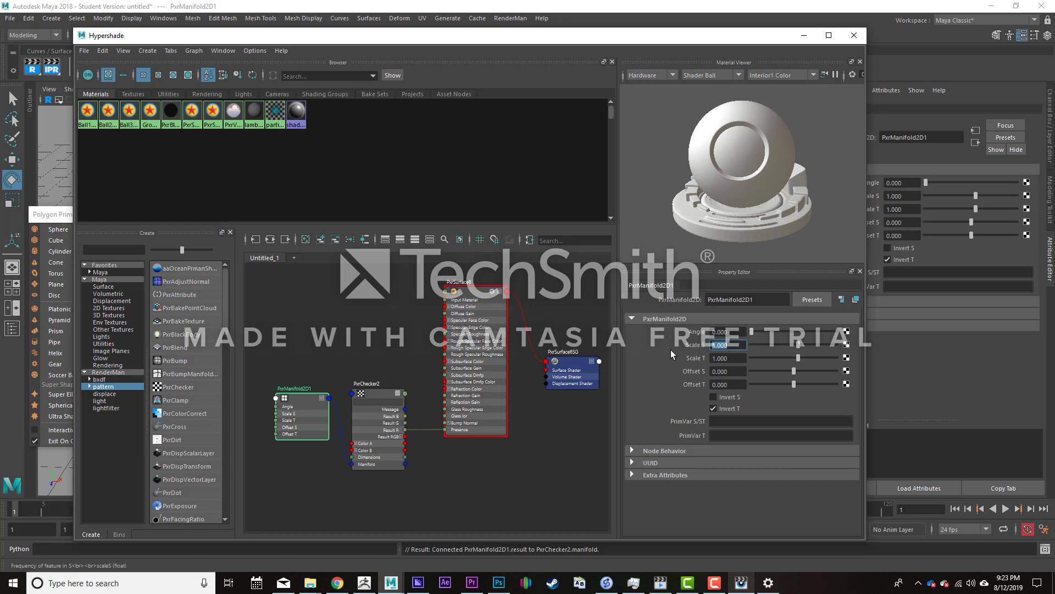
{"action": "type", "text": "20"}
{"action": "key", "text": "Tab"}
{"action": "type", "text": "20"}
{"action": "key", "text": "Return"}
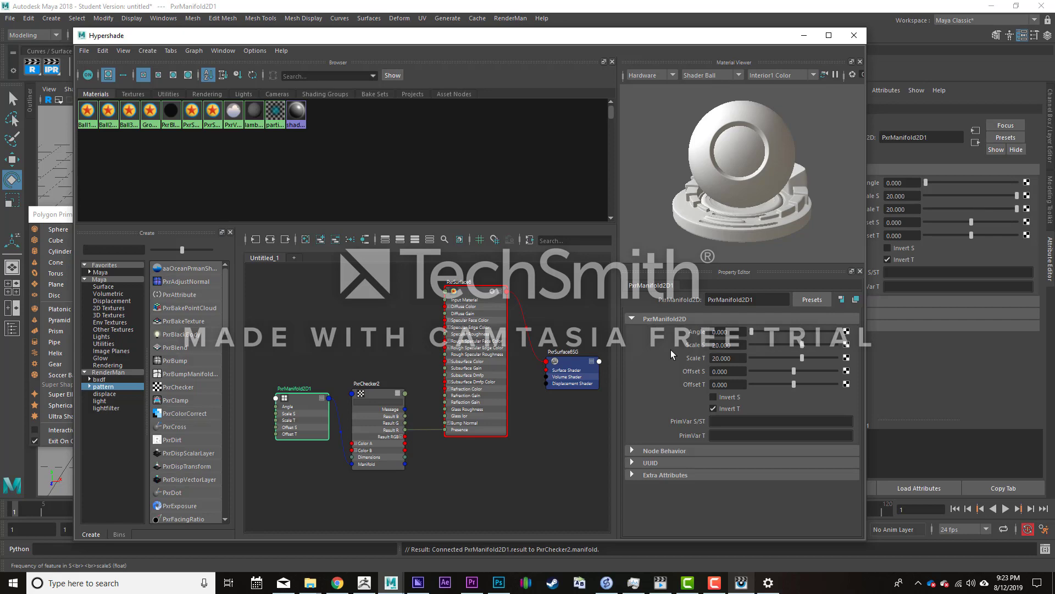
- Switch to the render viewer to check the cube with the denser checker scale, and return to Maya
{"action": "left_click", "coordinate": [804, 36]}
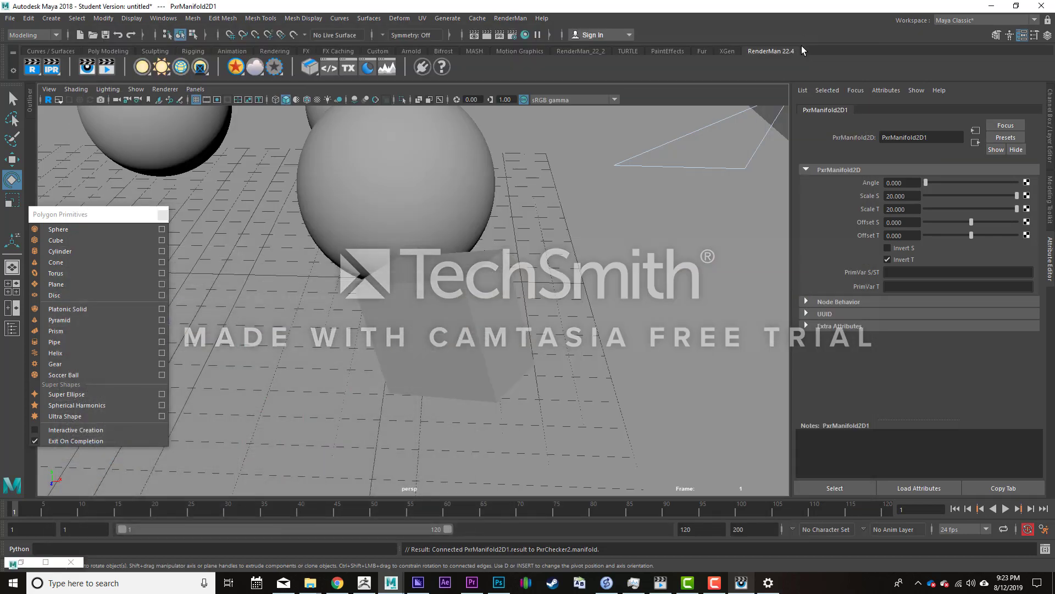
{"action": "scroll", "coordinate": [474, 382], "scroll_direction": "up", "scroll_amount": 3}
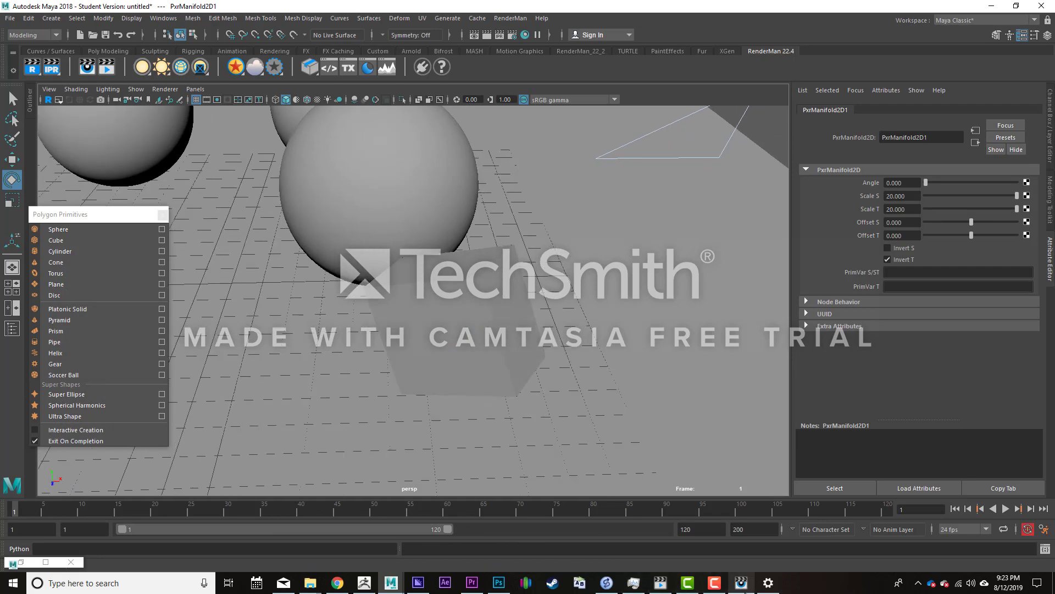
{"action": "left_click", "coordinate": [741, 582]}
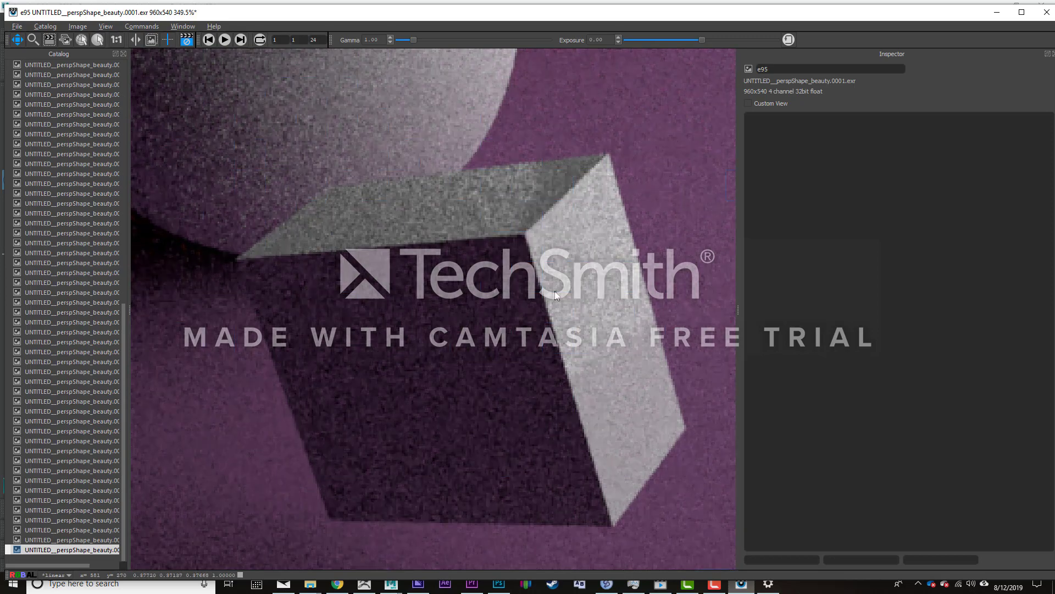
{"action": "left_click", "coordinate": [995, 13]}
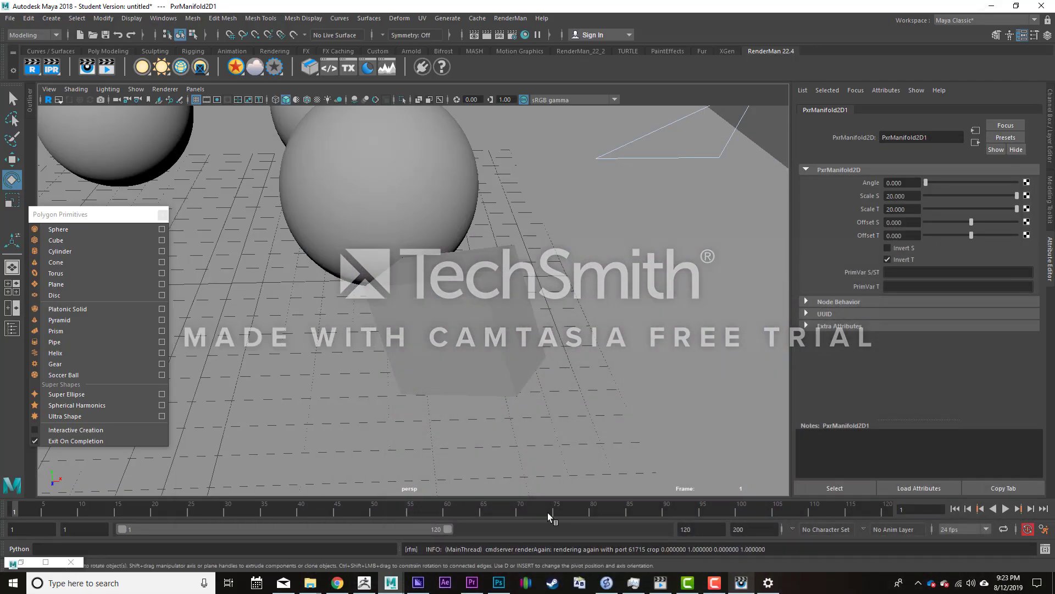
- Reopen Hypershade and connect PxrChecker2's Result RGB output to PxrSurface6's Diffuse Color input
{"action": "left_click", "coordinate": [20, 562]}
{"action": "scroll", "coordinate": [400, 354], "scroll_direction": "up", "scroll_amount": 3}
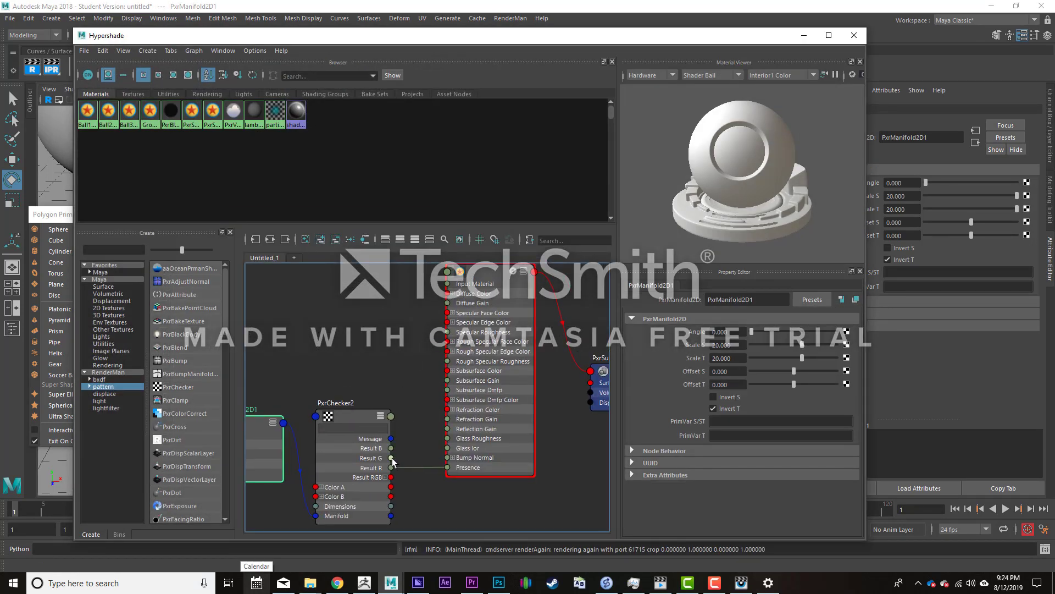
{"action": "left_click_drag", "start_coordinate": [391, 477], "coordinate": [447, 293]}
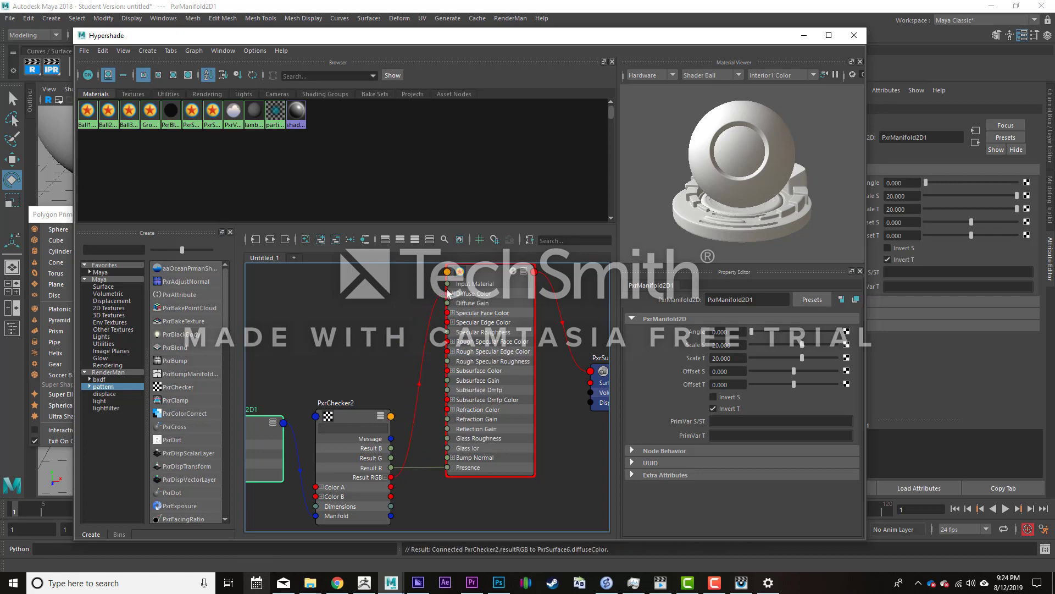
- Check the cube's render with the checker driving diffuse color in the render viewer, and return to Maya
{"action": "left_click", "coordinate": [804, 35]}
{"action": "left_click", "coordinate": [742, 582]}
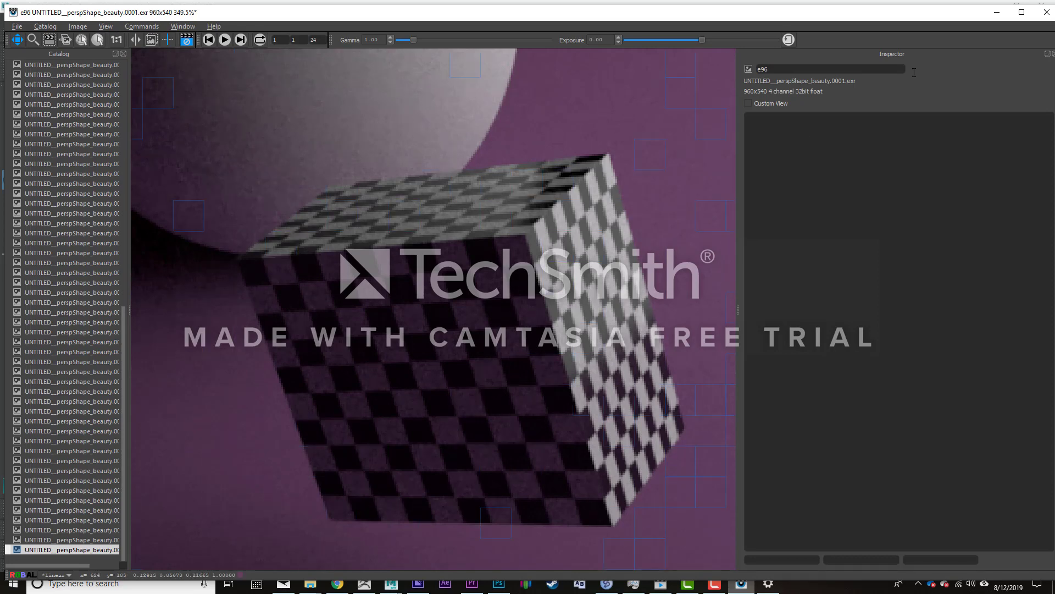
{"action": "left_click", "coordinate": [998, 12]}
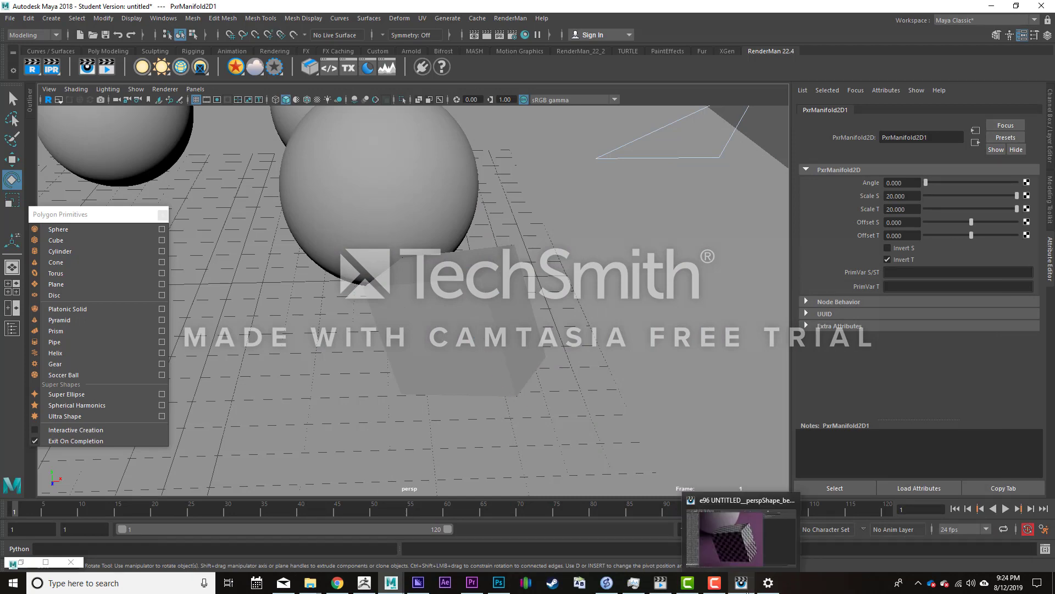
{"action": "left_click", "coordinate": [742, 583]}
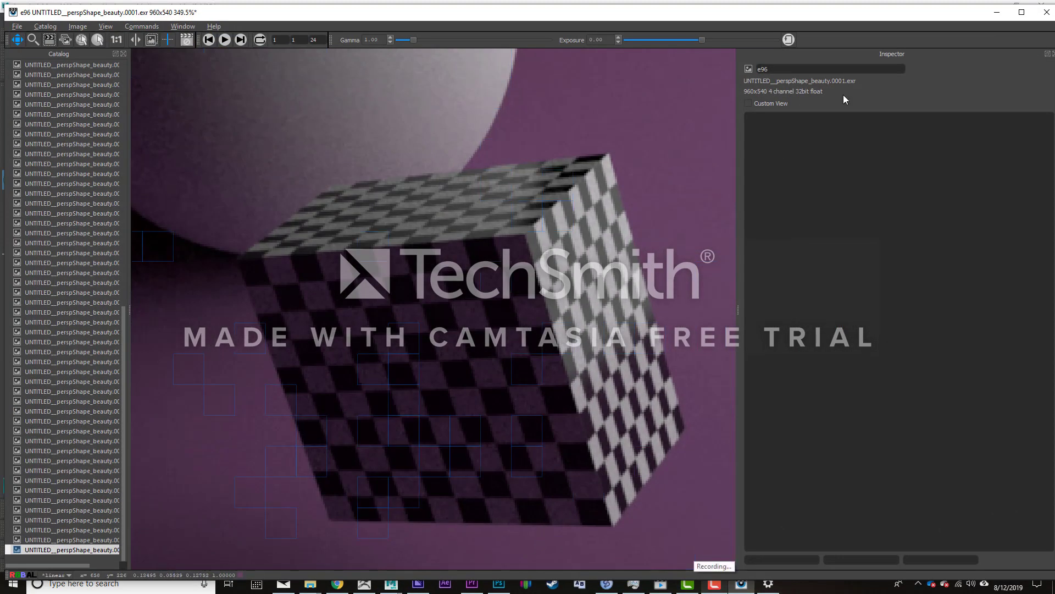
{"action": "left_click", "coordinate": [995, 11]}
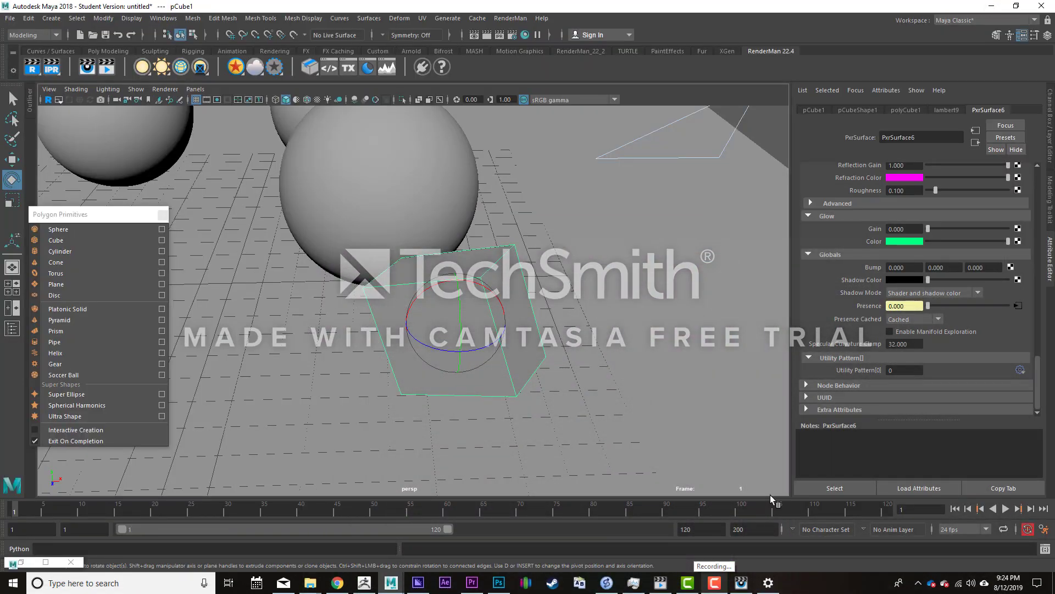
- Reposition PxrChecker2 in the Hypershade graph and delete the connection from its Result R output to PxrSurface6's Presence input
{"action": "left_click", "coordinate": [21, 562]}
{"action": "middle_click_drag", "start_coordinate": [289, 474], "coordinate": [334, 425], "text": "alt"}
{"action": "left_click_drag", "start_coordinate": [409, 362], "coordinate": [401, 301]}
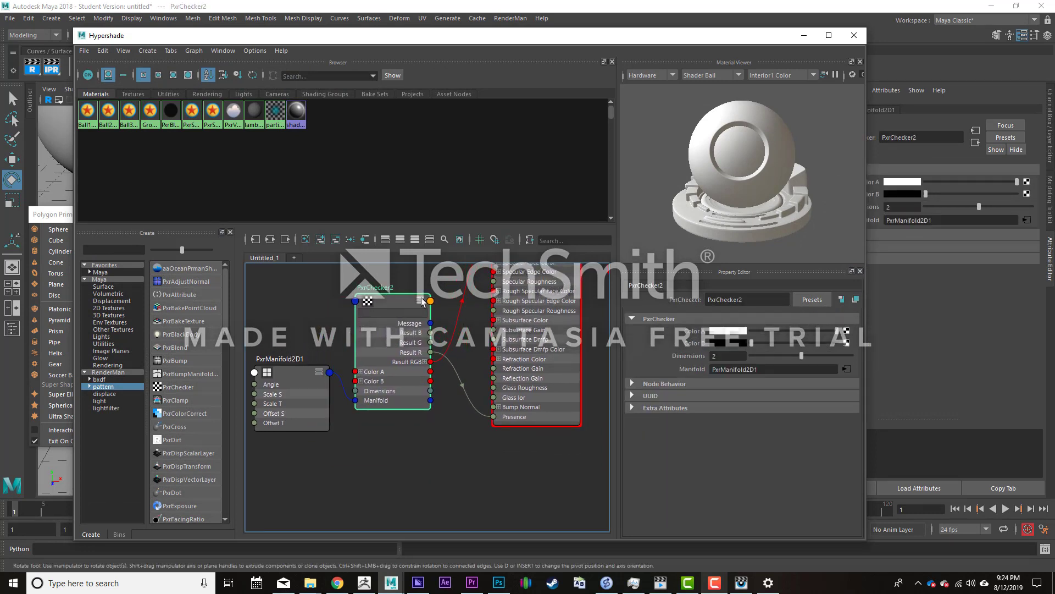
{"action": "left_click", "coordinate": [420, 300]}
{"action": "left_click", "coordinate": [421, 301]}
{"action": "scroll", "coordinate": [431, 357], "scroll_direction": "up", "scroll_amount": 1}
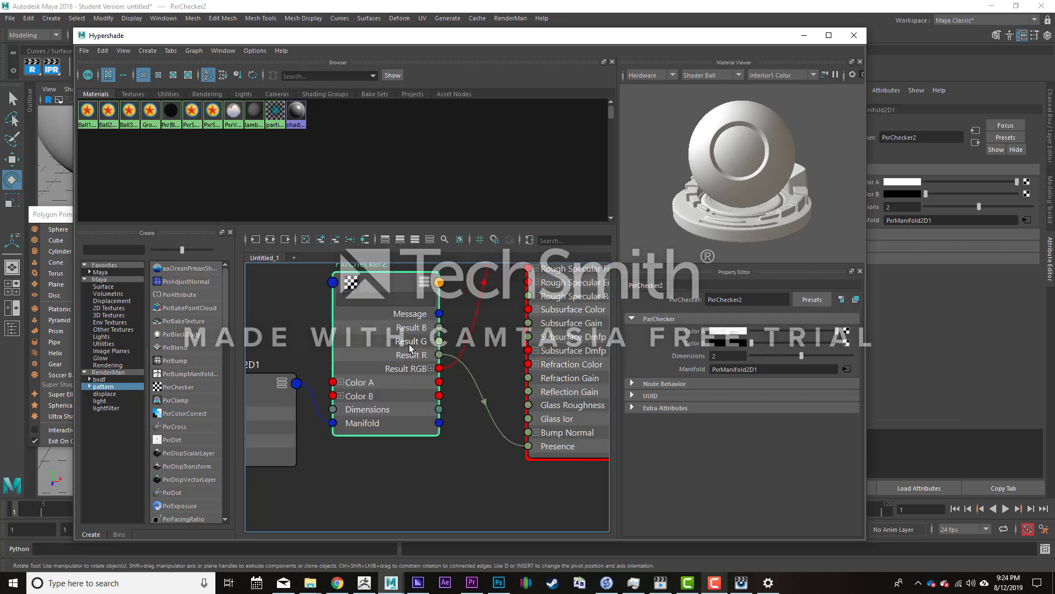
{"action": "scroll", "coordinate": [441, 351], "scroll_direction": "up", "scroll_amount": 1}
{"action": "middle_click_drag", "start_coordinate": [441, 351], "coordinate": [444, 351], "text": "alt"}
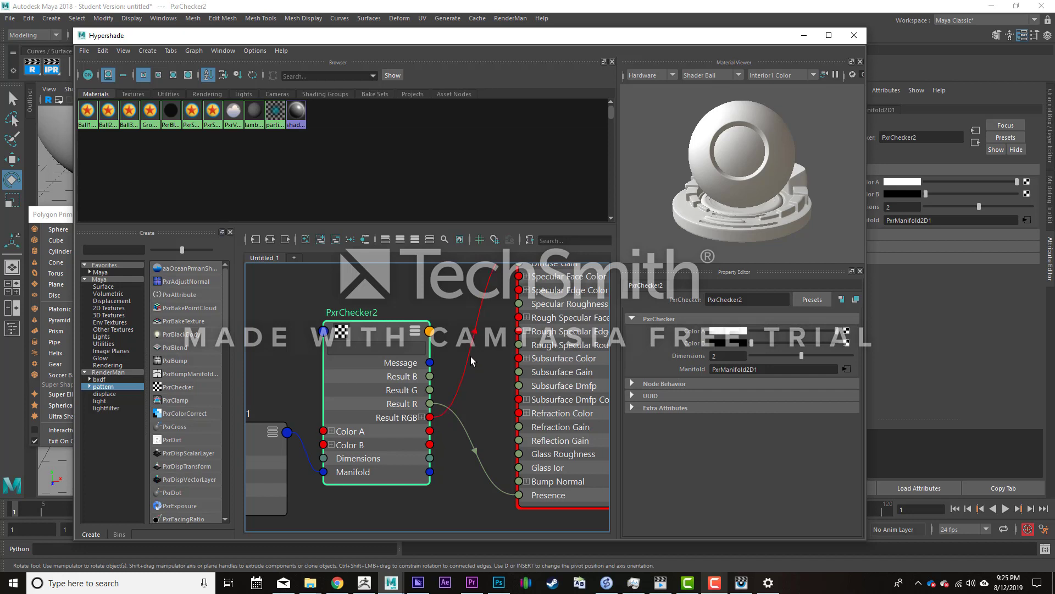
{"action": "left_click", "coordinate": [489, 444]}
{"action": "key", "text": "Delete"}
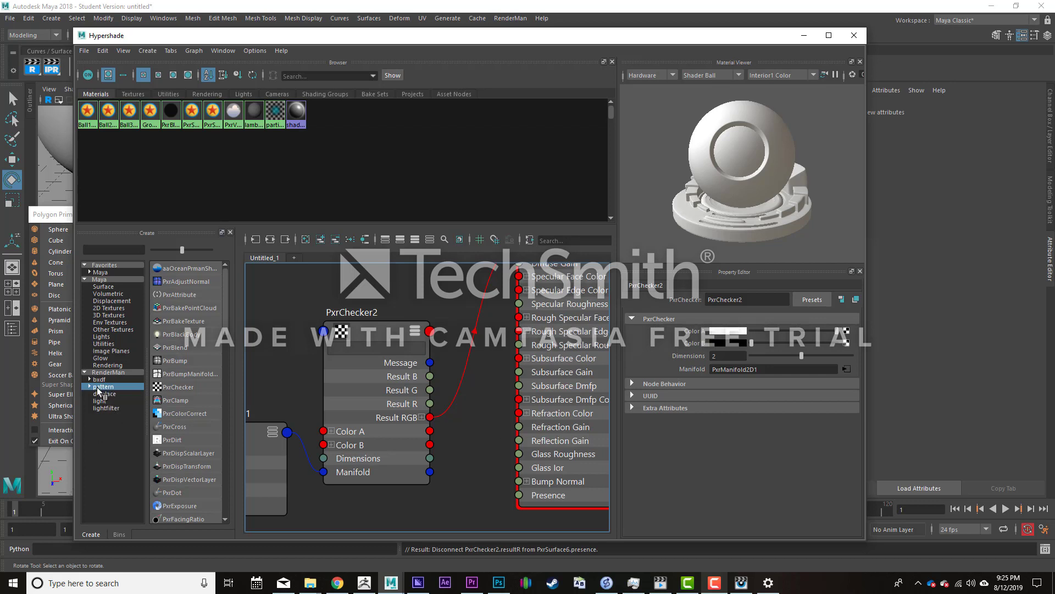
- Create a PxrToFloat pattern node and arrange it between PxrChecker2 and PxrSurface6 in the graph
{"action": "scroll", "coordinate": [168, 377], "scroll_direction": "down", "scroll_amount": 6}
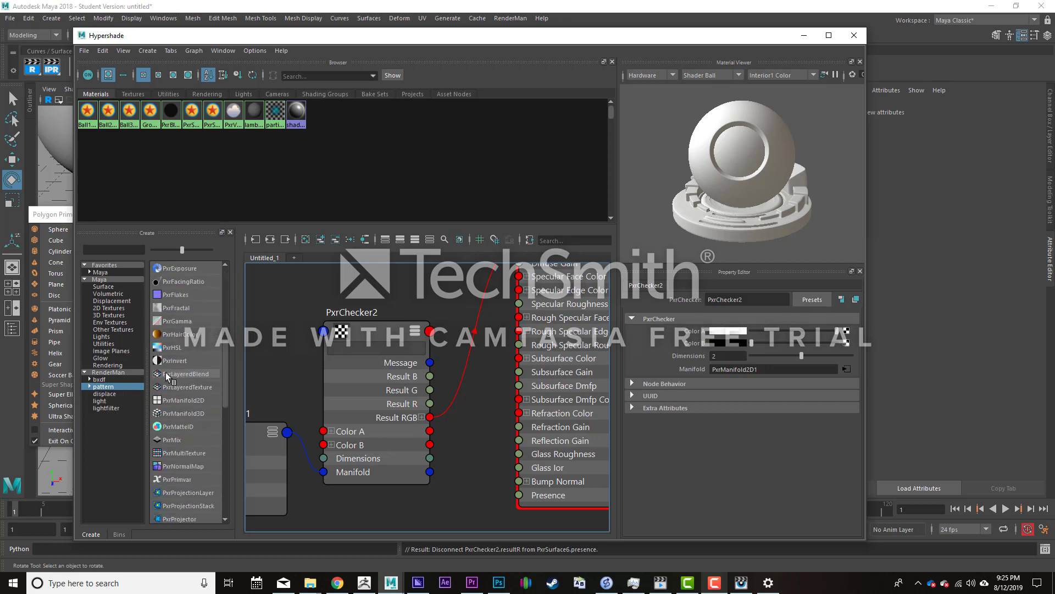
{"action": "scroll", "coordinate": [168, 376], "scroll_direction": "down", "scroll_amount": 4}
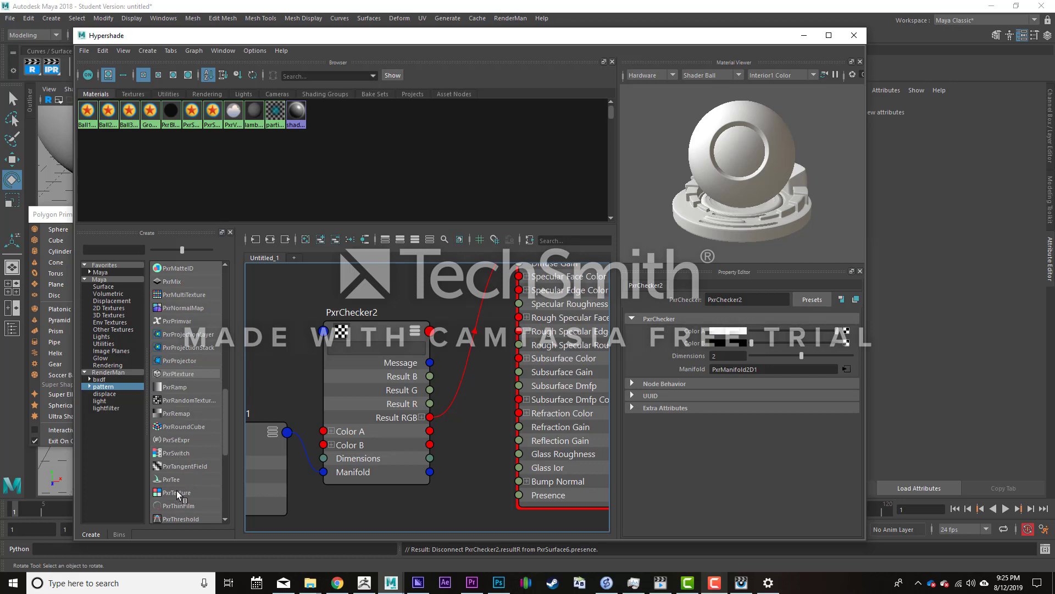
{"action": "scroll", "coordinate": [179, 489], "scroll_direction": "down", "scroll_amount": 4}
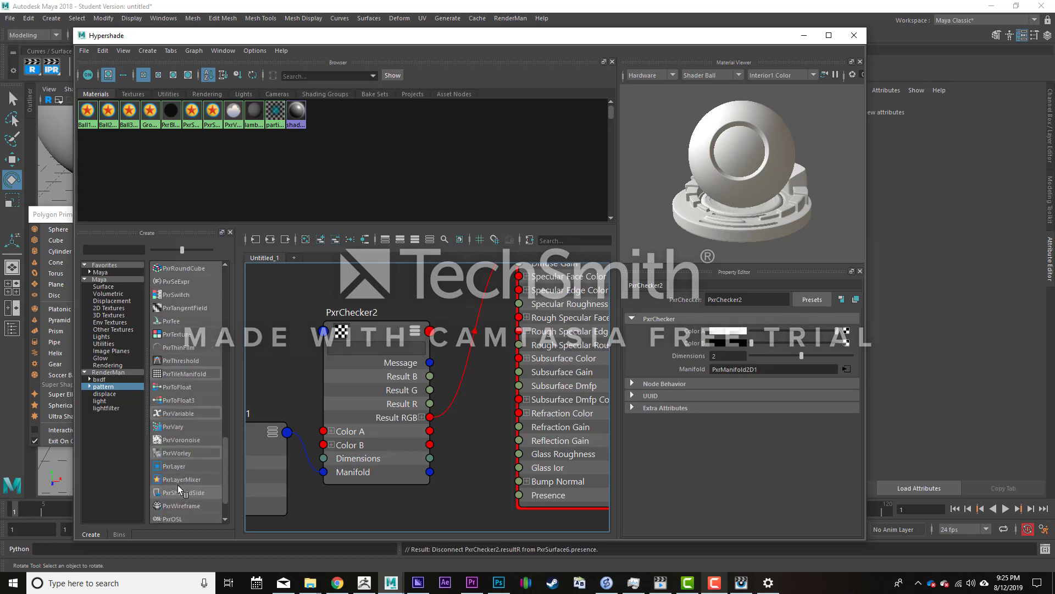
{"action": "left_click", "coordinate": [174, 388]}
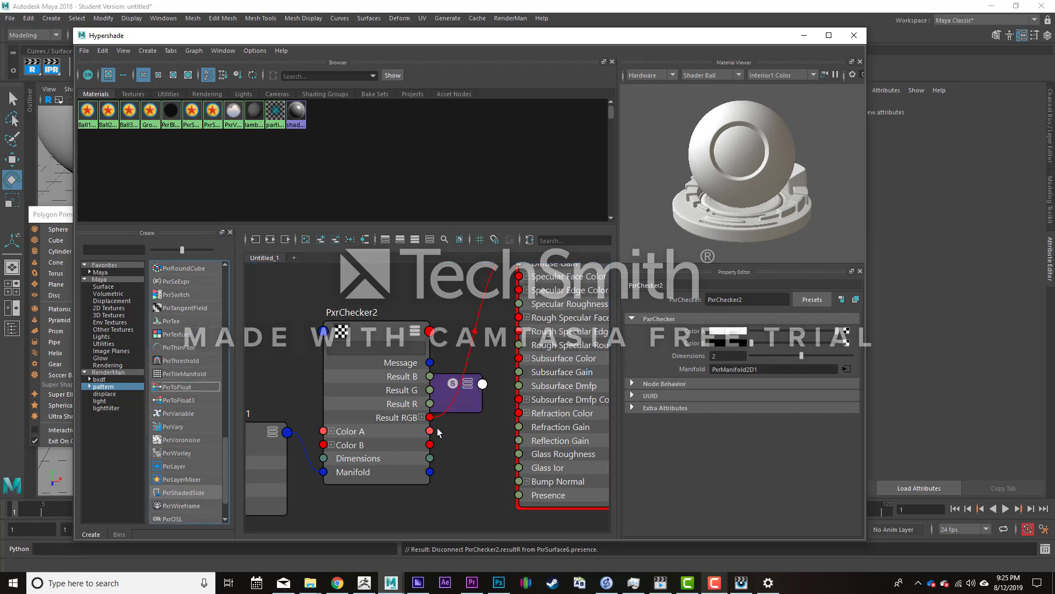
{"action": "left_click_drag", "start_coordinate": [355, 333], "coordinate": [289, 327]}
{"action": "left_click_drag", "start_coordinate": [431, 388], "coordinate": [438, 348]}
{"action": "left_click", "coordinate": [476, 342]}
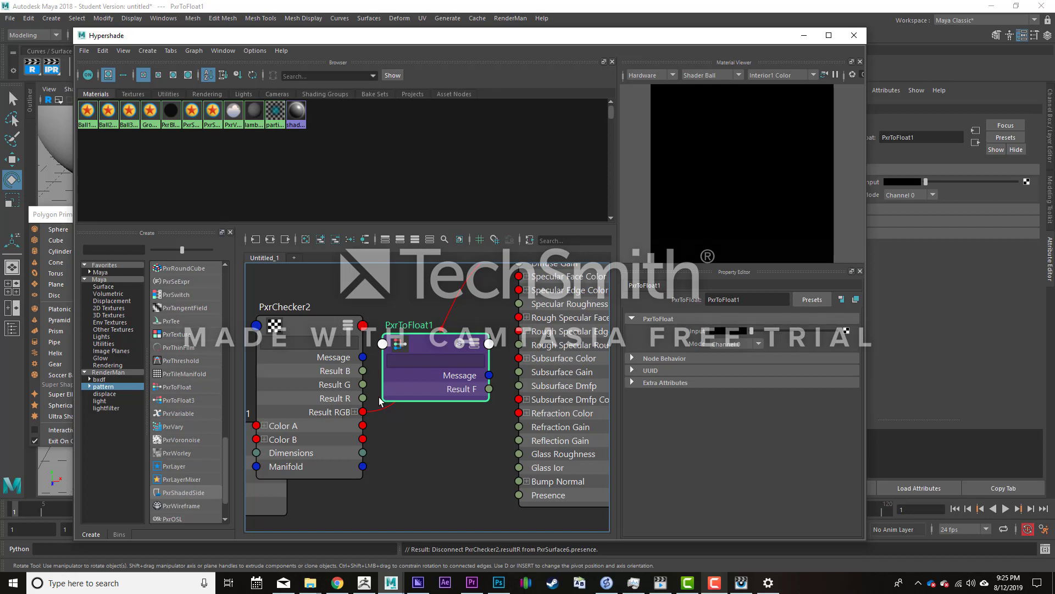
- Connect PxrChecker2's Result RGB to the PxrToFloat node's Input, and its Result F to PxrSurface6's Presence
{"action": "left_click_drag", "start_coordinate": [363, 411], "coordinate": [382, 343]}
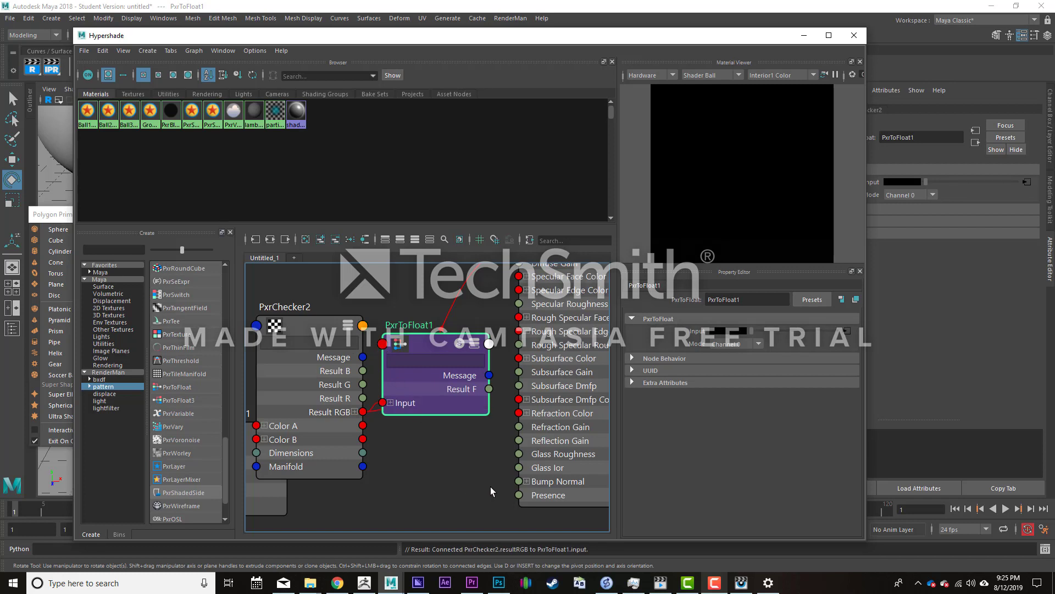
{"action": "middle_click_drag", "start_coordinate": [491, 487], "coordinate": [447, 466], "text": "alt"}
{"action": "left_click_drag", "start_coordinate": [447, 371], "coordinate": [476, 473]}
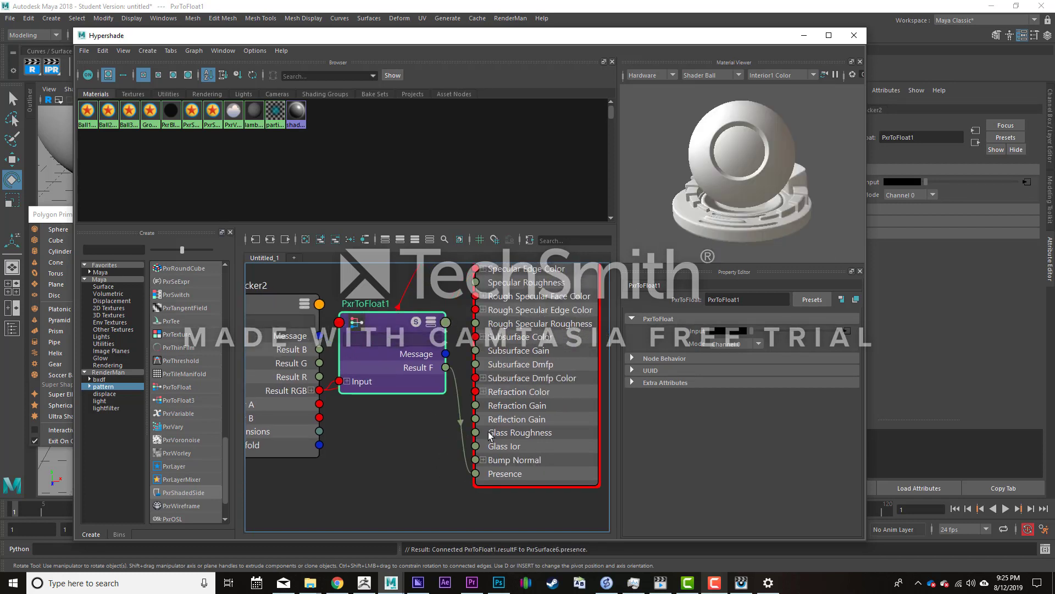
- Check the cube's render in the render viewer with PxrToFloat driving presence, and return to Maya
{"action": "left_click", "coordinate": [806, 36]}
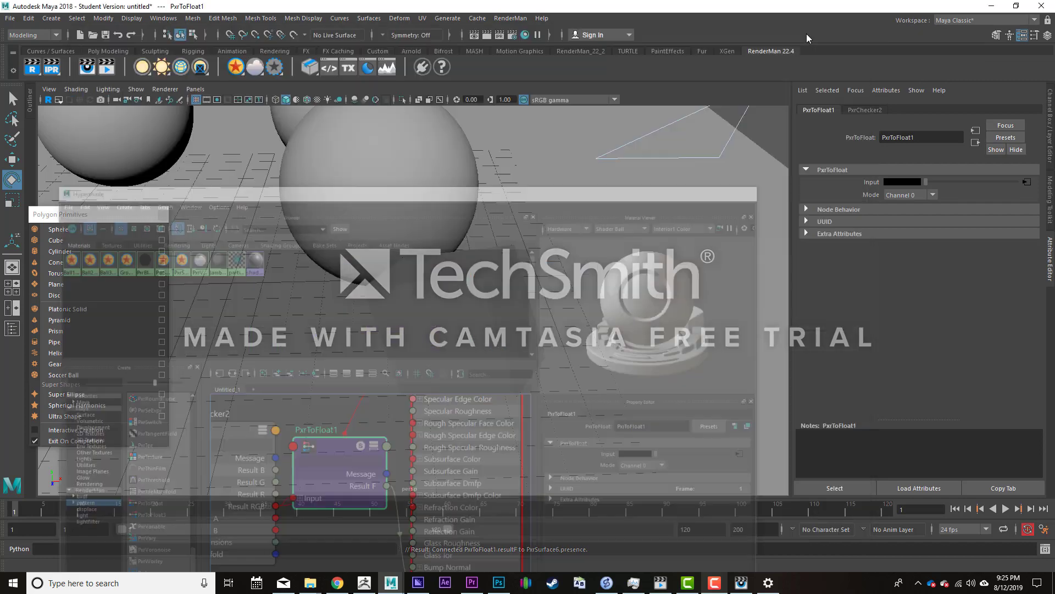
{"action": "left_click", "coordinate": [743, 583]}
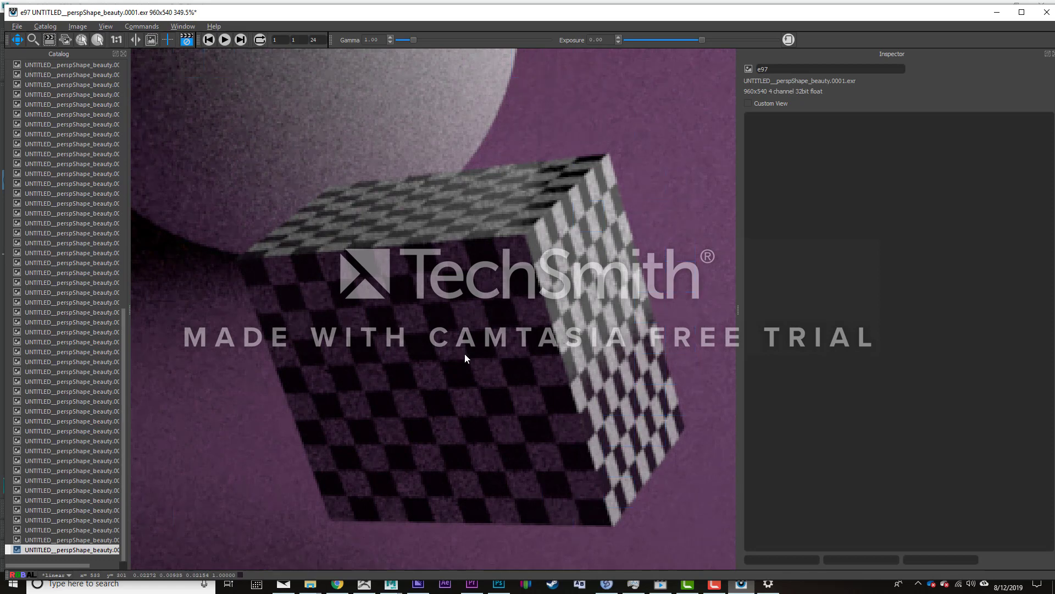
{"action": "left_click", "coordinate": [997, 17]}
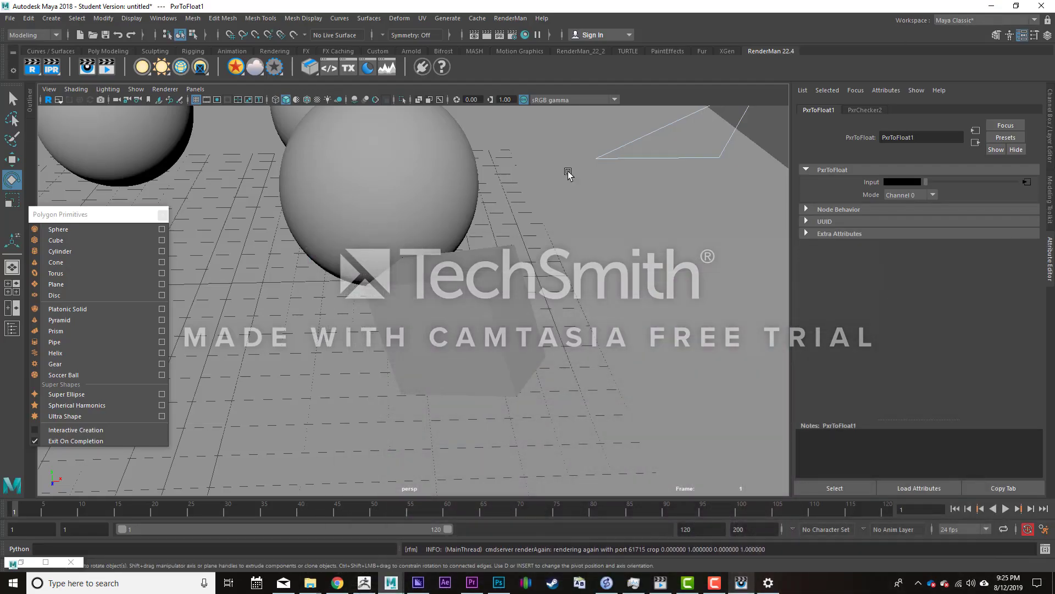
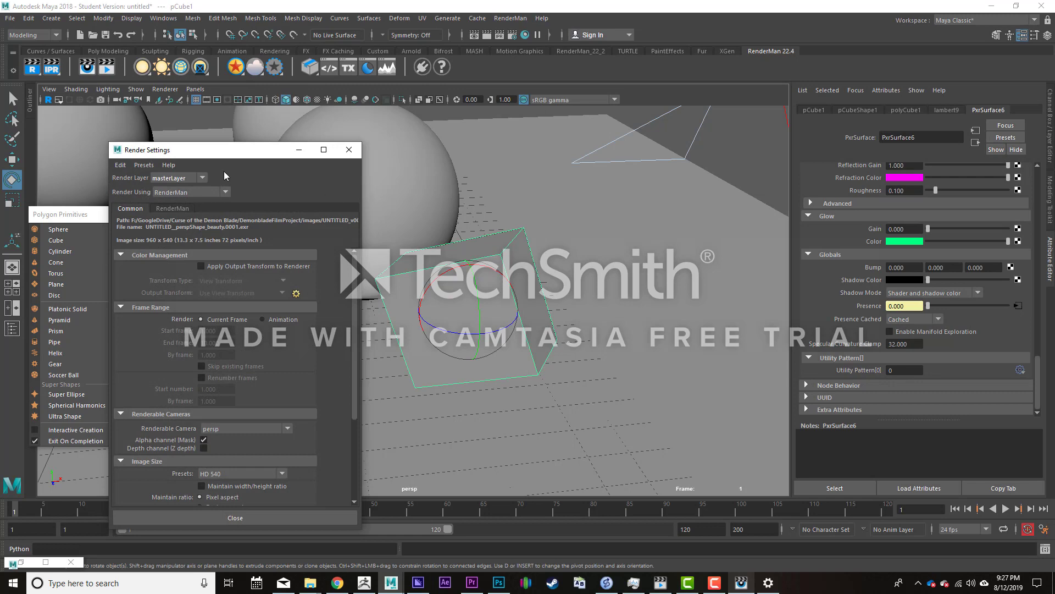
- Reposition the Render Settings window over the middle of the viewport
{"action": "left_click_drag", "start_coordinate": [231, 151], "coordinate": [447, 92]}
{"action": "left_click", "coordinate": [510, 17]}
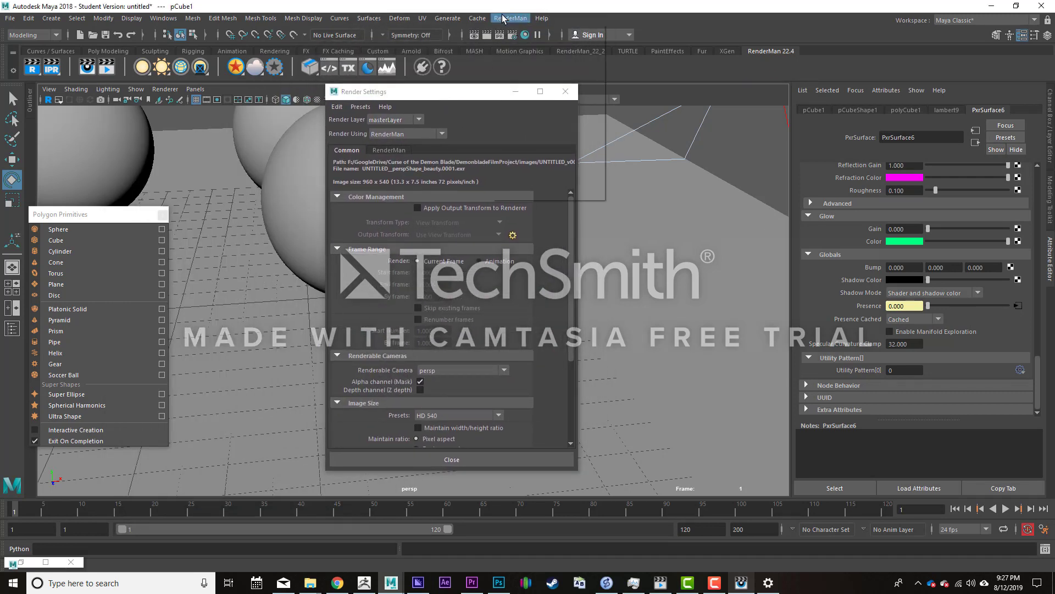
{"action": "left_click", "coordinate": [438, 95]}
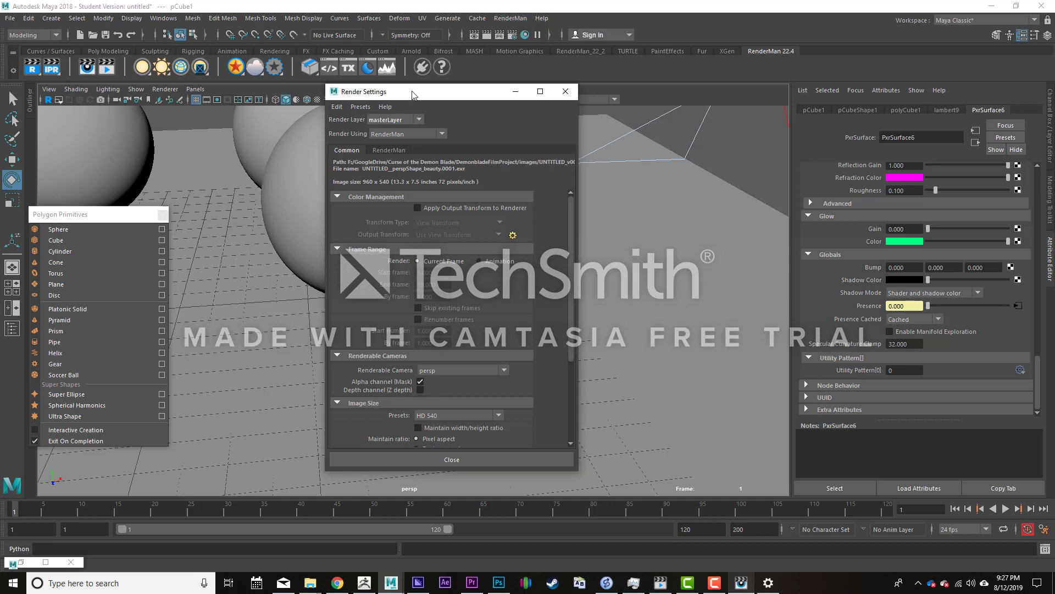
{"action": "left_click_drag", "start_coordinate": [435, 96], "coordinate": [472, 93]}
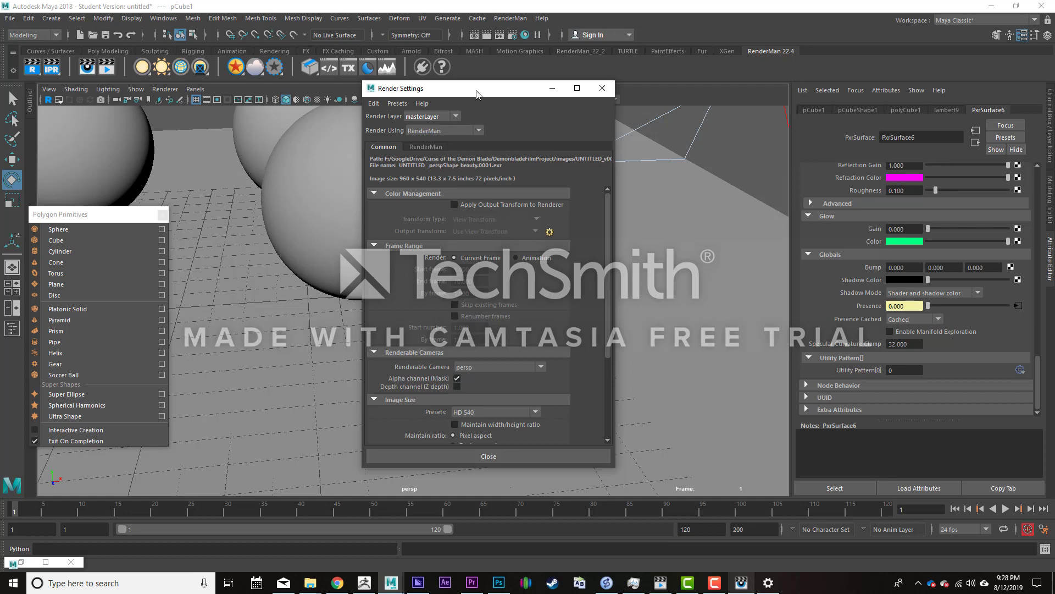
- Check the renderer chosen under Render Using and review the frame range settings
{"action": "left_click", "coordinate": [447, 130]}
{"action": "left_click", "coordinate": [451, 129]}
{"action": "left_click", "coordinate": [423, 133]}
{"action": "left_click", "coordinate": [534, 120]}
{"action": "scroll", "coordinate": [438, 269], "scroll_direction": "down", "scroll_amount": 1}
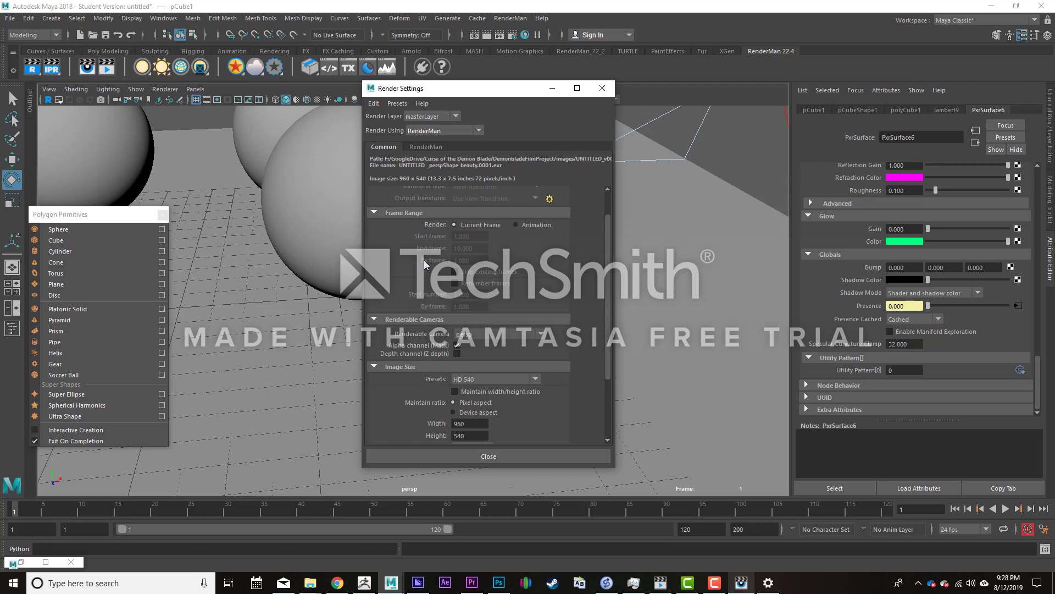
- Review the available renderable cameras while keeping persp, and look over the image size settings
{"action": "left_click", "coordinate": [513, 334]}
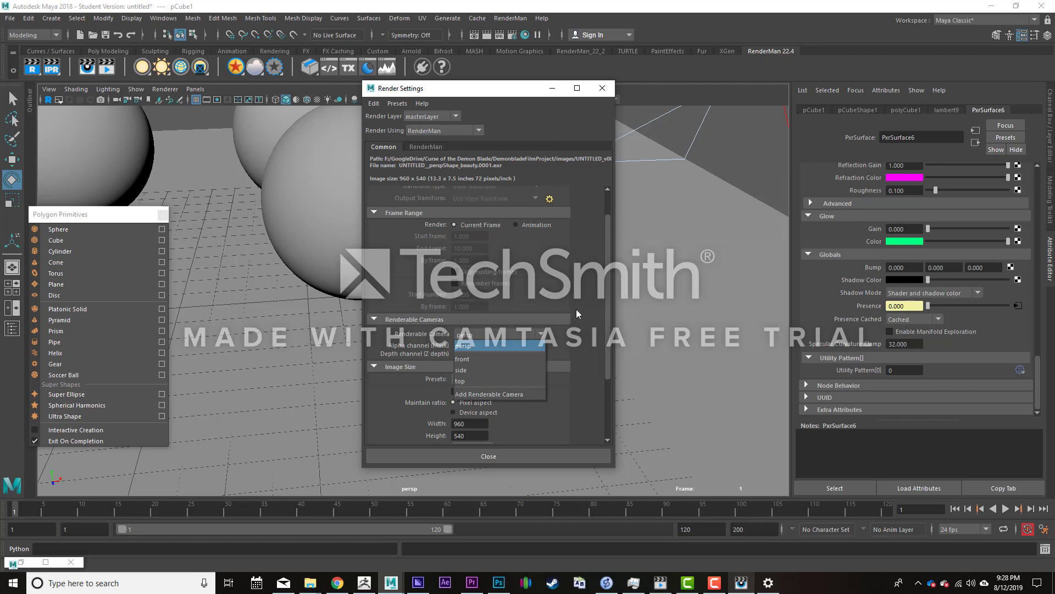
{"action": "left_click", "coordinate": [576, 310]}
{"action": "left_click", "coordinate": [500, 335]}
{"action": "left_click", "coordinate": [402, 395]}
{"action": "scroll", "coordinate": [402, 394], "scroll_direction": "down", "scroll_amount": 3}
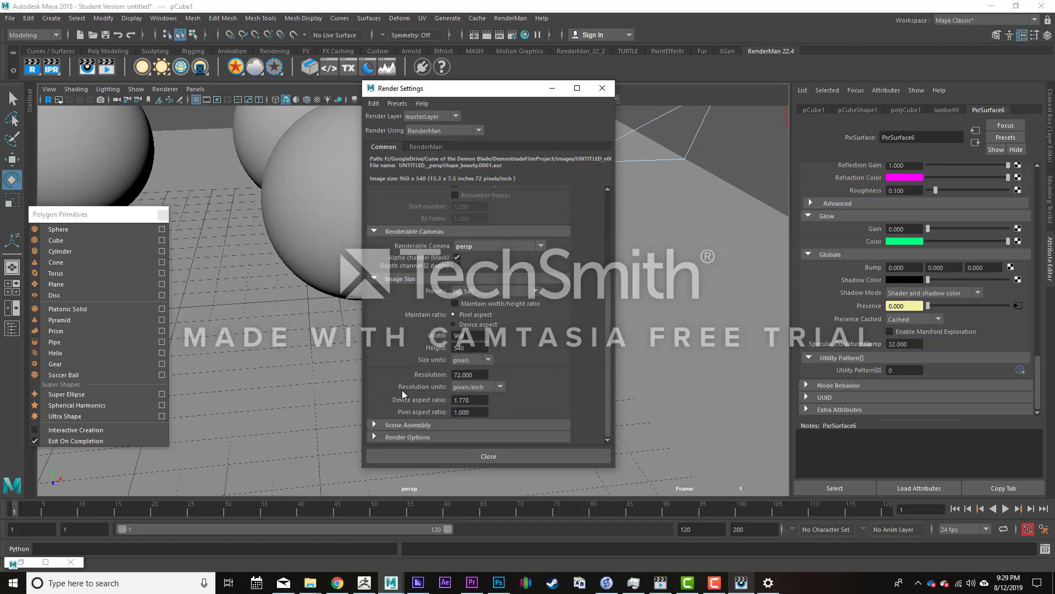
- View the image size presets and check the current cube render in the render viewer before returning to Maya
{"action": "left_click", "coordinate": [486, 291]}
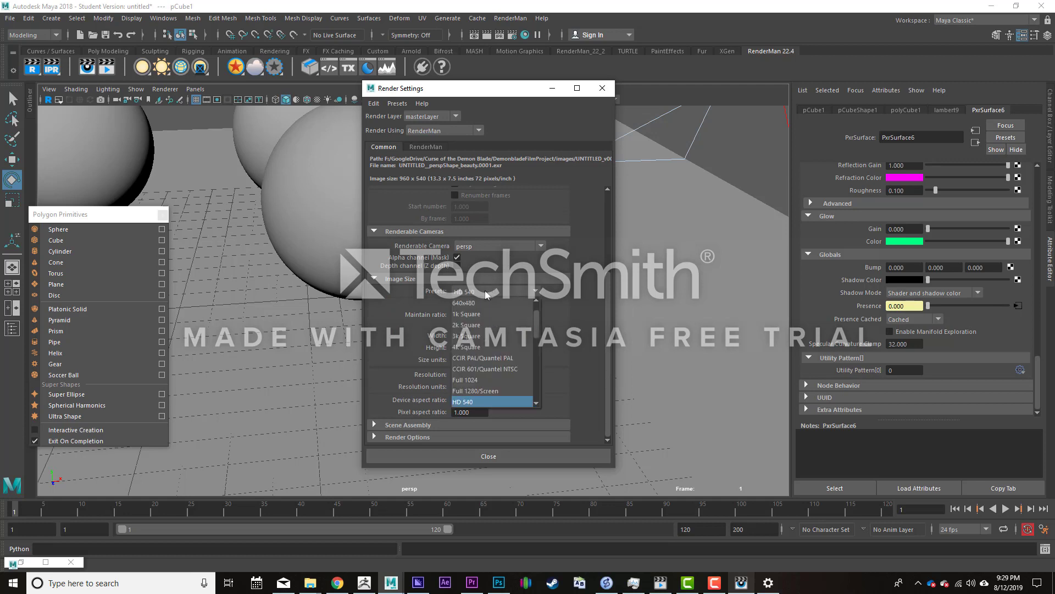
{"action": "mouse_move", "coordinate": [742, 583]}
{"action": "left_click", "coordinate": [726, 545]}
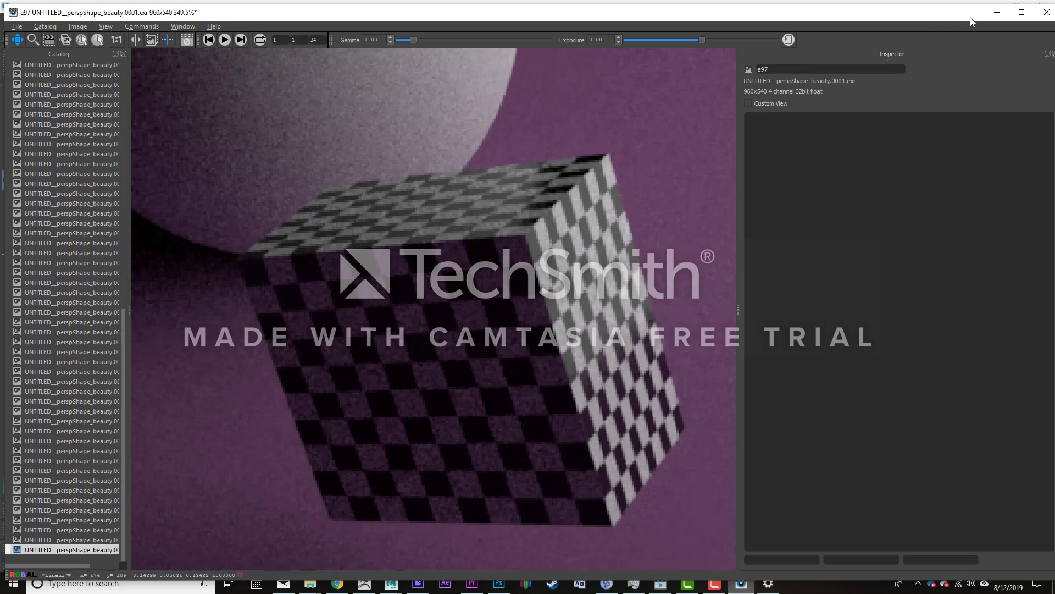
{"action": "left_click", "coordinate": [996, 12]}
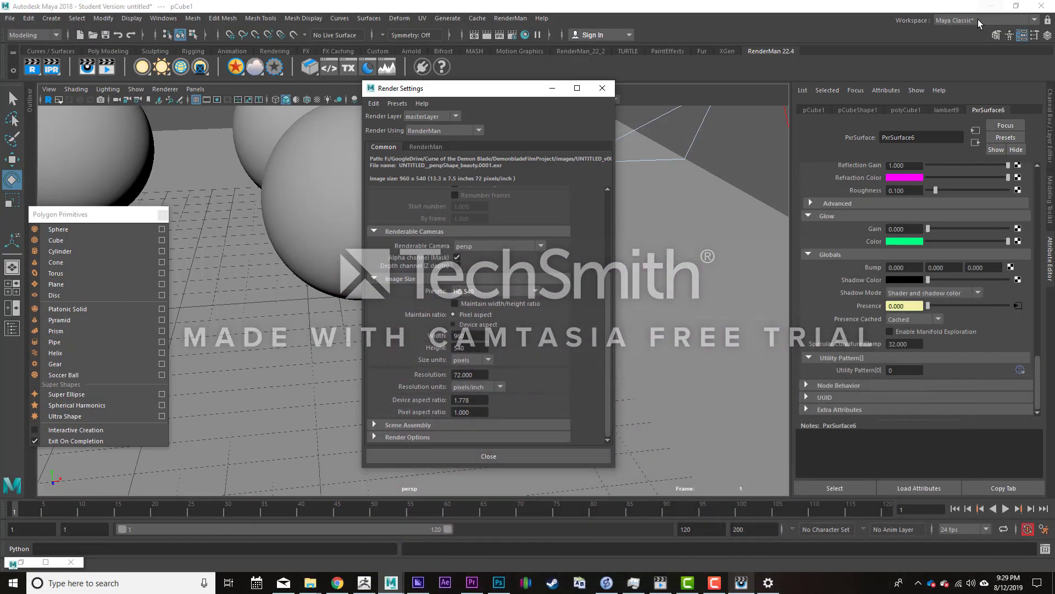
- Browse the image size presets and set the render resolution to HD 1080
{"action": "left_click", "coordinate": [482, 296]}
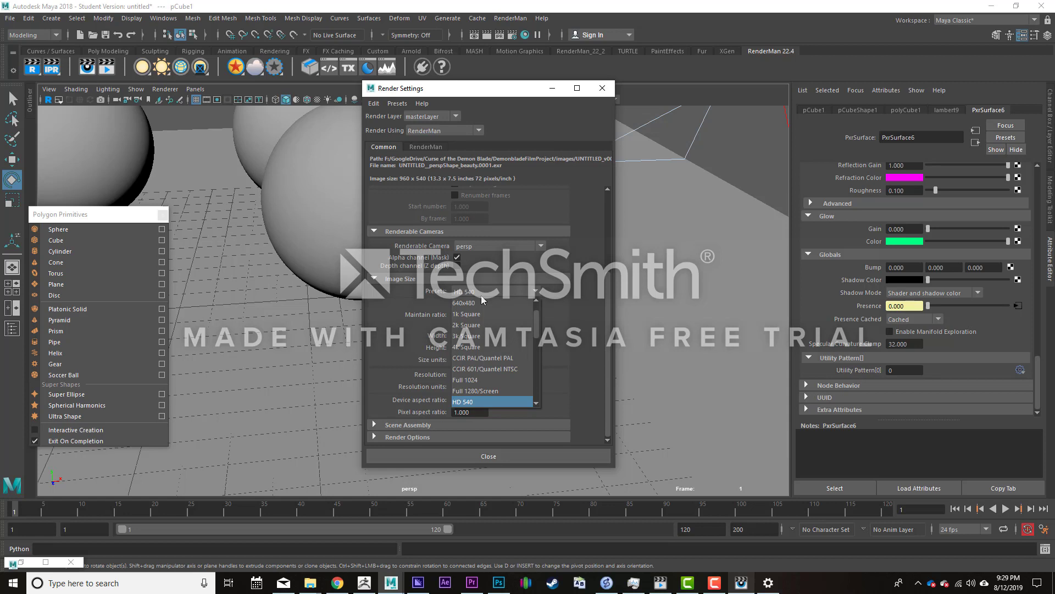
{"action": "scroll", "coordinate": [481, 352], "scroll_direction": "down", "scroll_amount": 1}
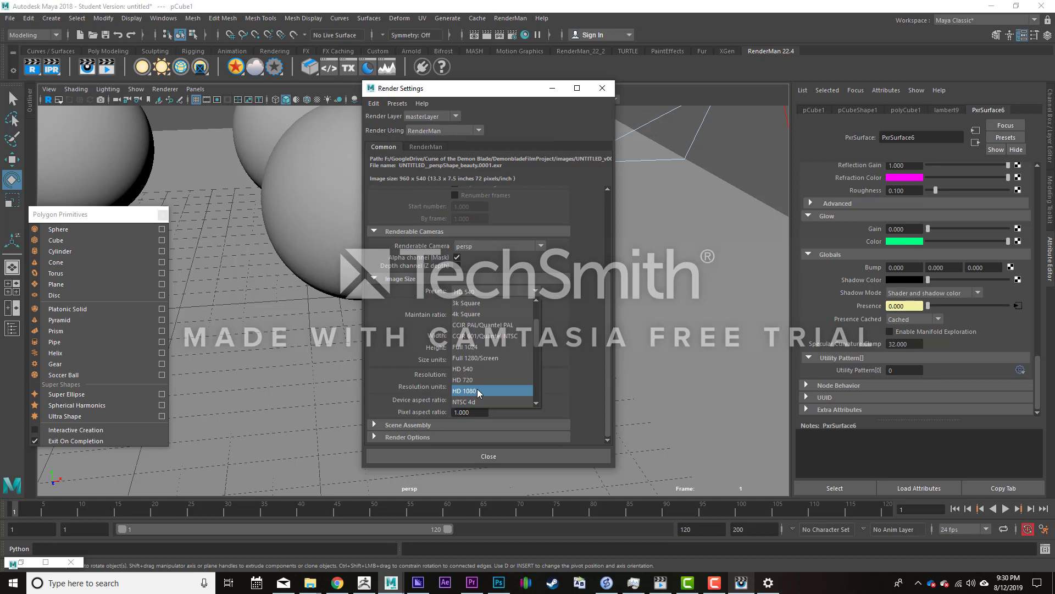
{"action": "scroll", "coordinate": [478, 392], "scroll_direction": "down", "scroll_amount": 2}
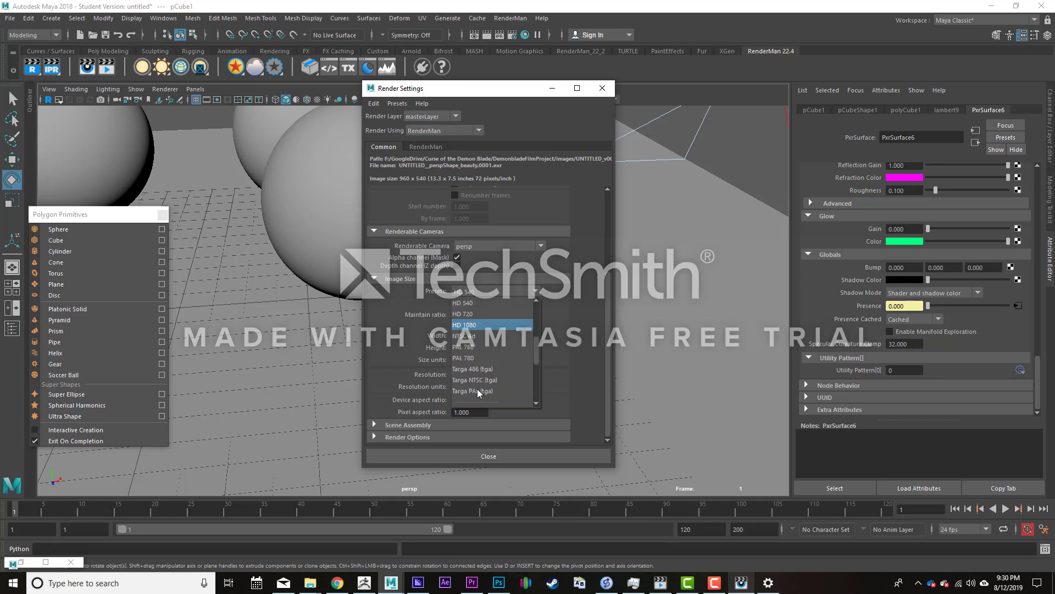
{"action": "scroll", "coordinate": [493, 318], "scroll_direction": "up", "scroll_amount": 1}
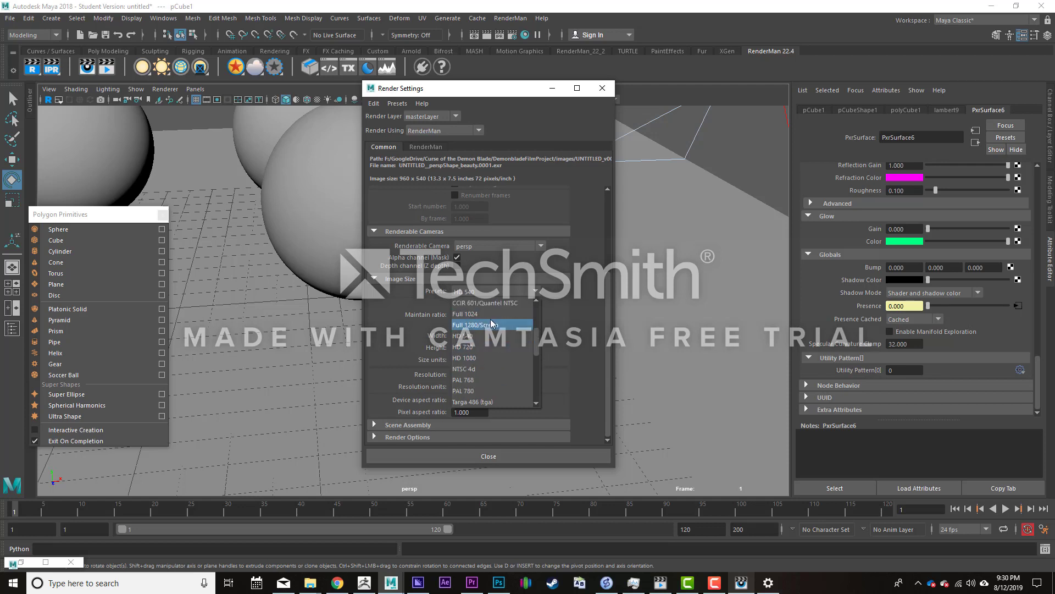
{"action": "scroll", "coordinate": [489, 320], "scroll_direction": "up", "scroll_amount": 2}
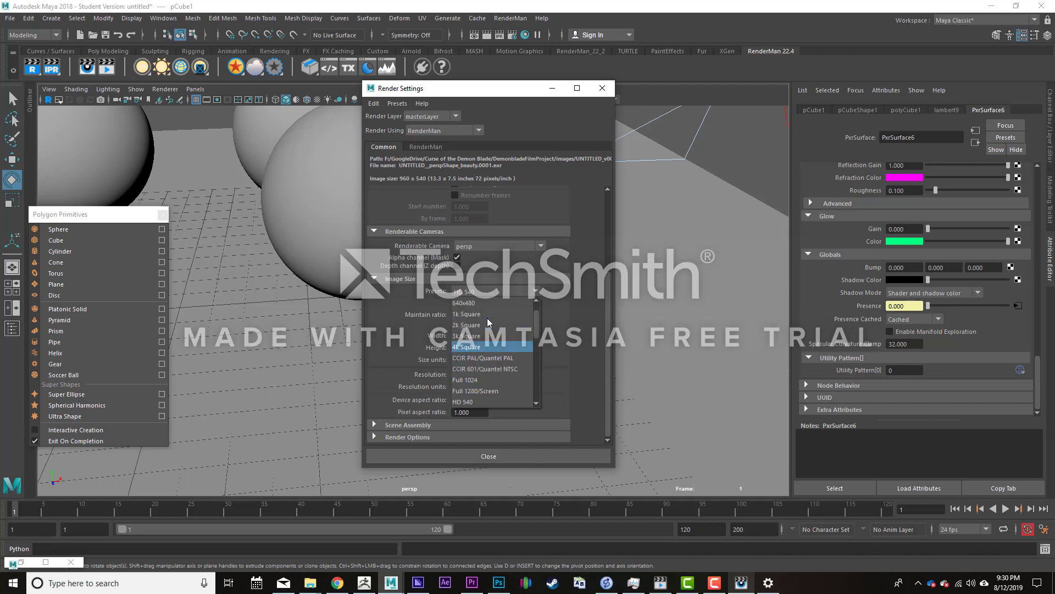
{"action": "scroll", "coordinate": [486, 316], "scroll_direction": "up", "scroll_amount": 1}
{"action": "scroll", "coordinate": [486, 313], "scroll_direction": "down", "scroll_amount": 3}
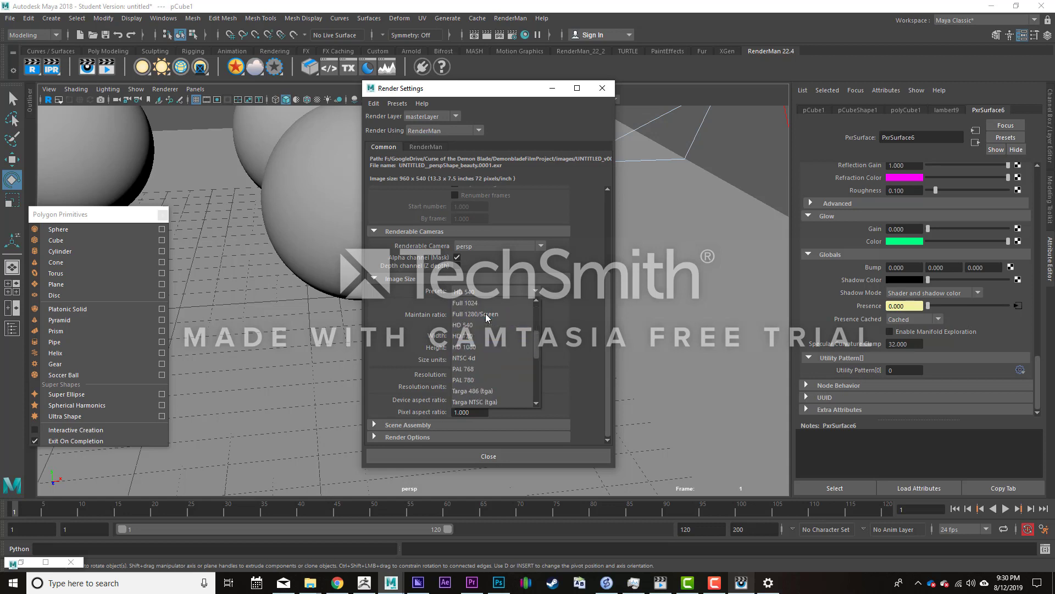
{"action": "left_click", "coordinate": [473, 347]}
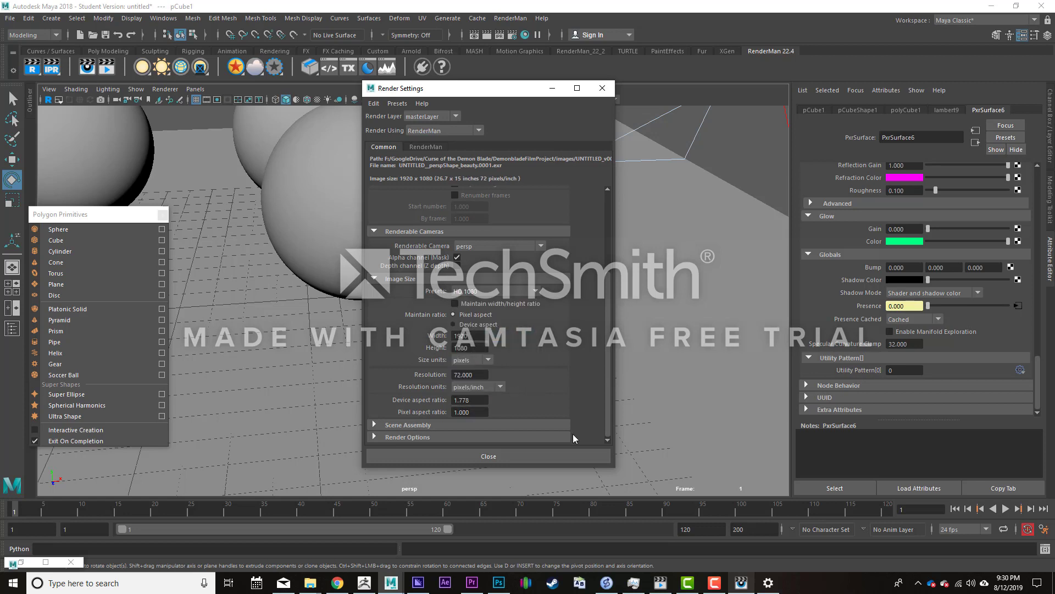
- Switch the image size preset back to HD 540
{"action": "left_click", "coordinate": [492, 291]}
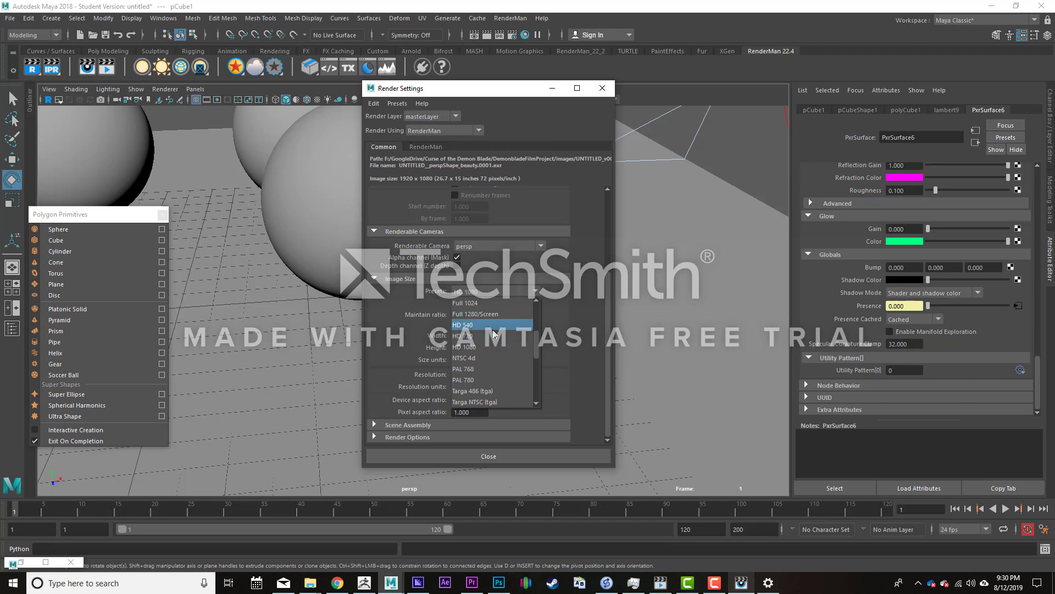
{"action": "left_click", "coordinate": [481, 325]}
{"action": "scroll", "coordinate": [344, 371], "scroll_direction": "down", "scroll_amount": 3}
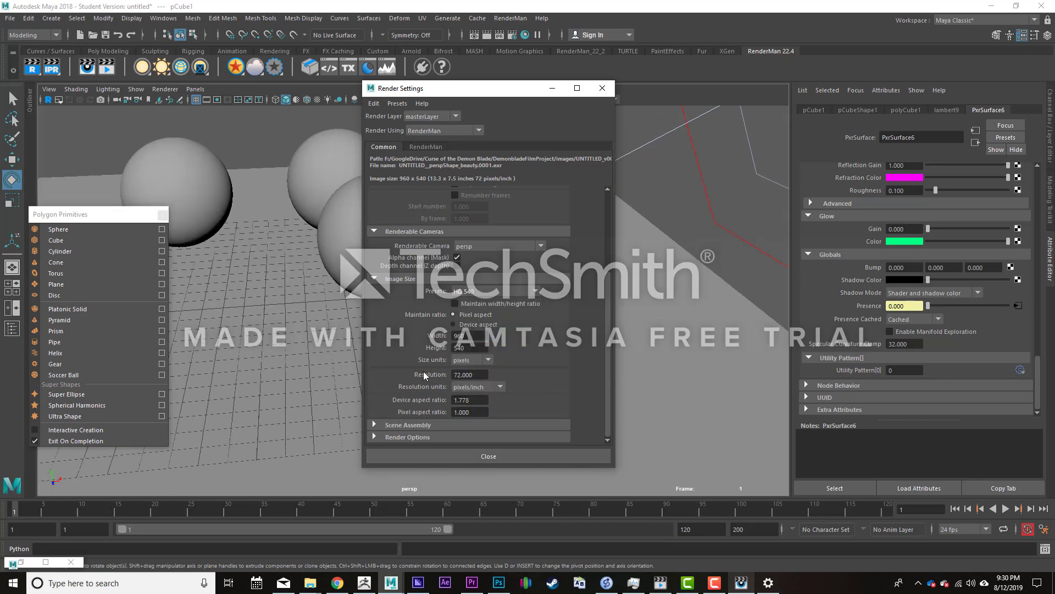
{"action": "scroll", "coordinate": [423, 371], "scroll_direction": "up", "scroll_amount": 3}
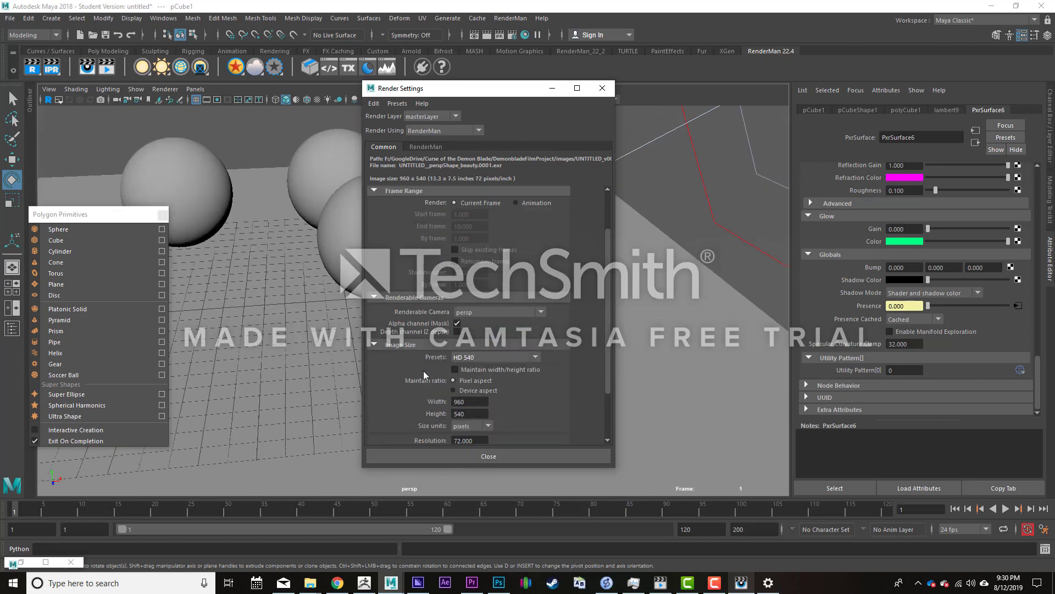
- Examine the Max Samples setting in RenderMan's sampling options and inspect the full image in the render viewer
{"action": "left_click", "coordinate": [422, 147]}
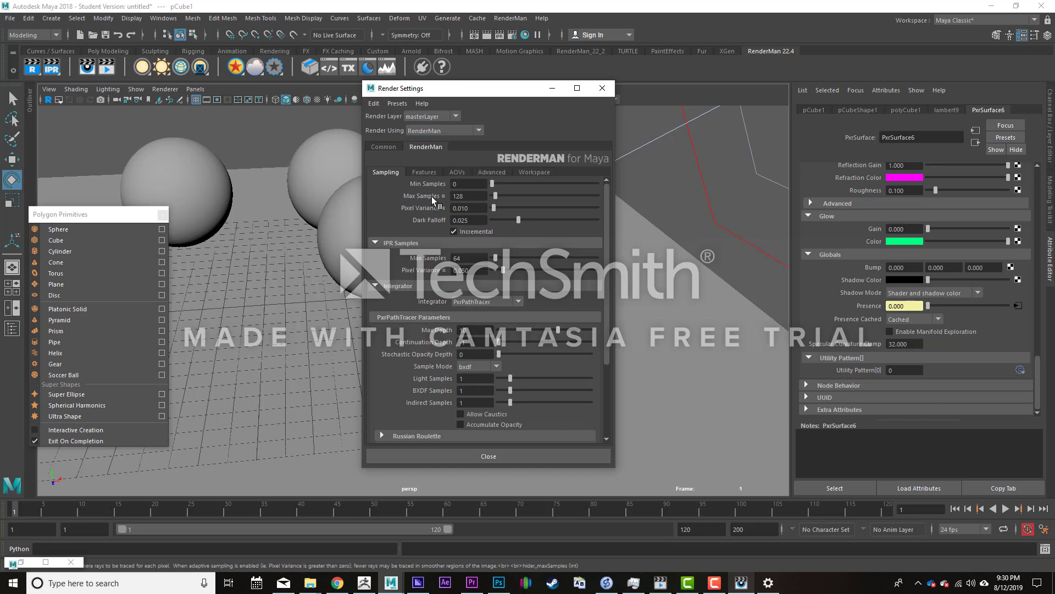
{"action": "left_click_drag", "start_coordinate": [468, 195], "coordinate": [453, 195]}
{"action": "mouse_move", "coordinate": [741, 582]}
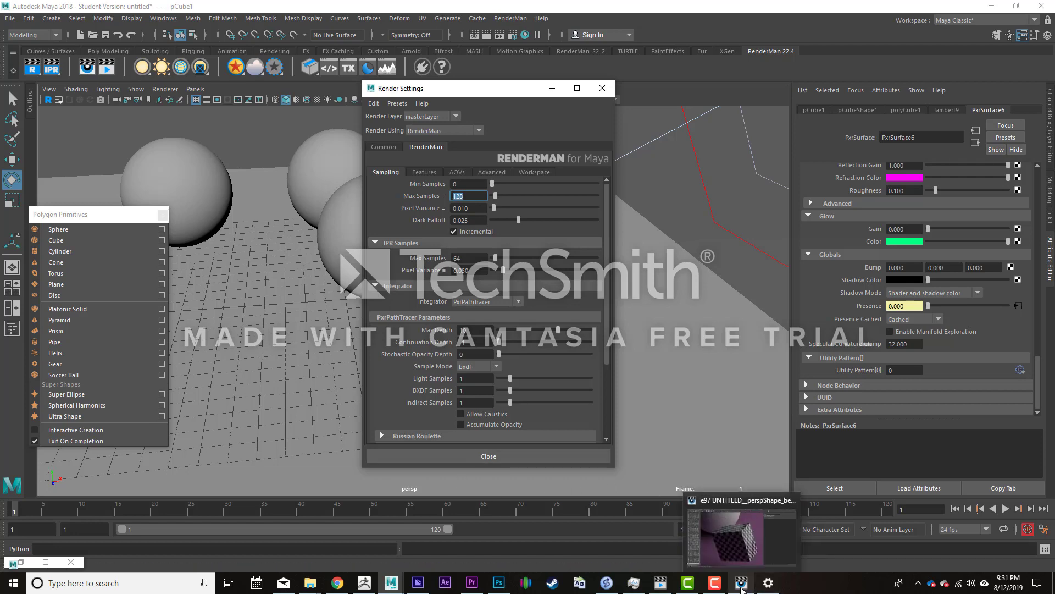
{"action": "left_click", "coordinate": [736, 562]}
{"action": "scroll", "coordinate": [420, 380], "scroll_direction": "down", "scroll_amount": 3}
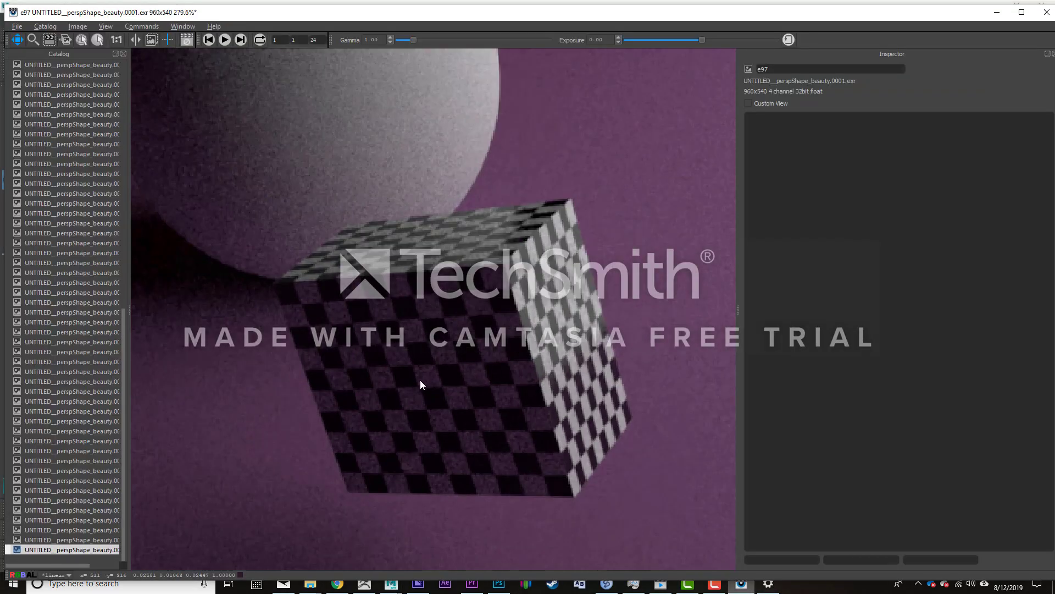
{"action": "left_click_drag", "start_coordinate": [393, 352], "coordinate": [452, 286]}
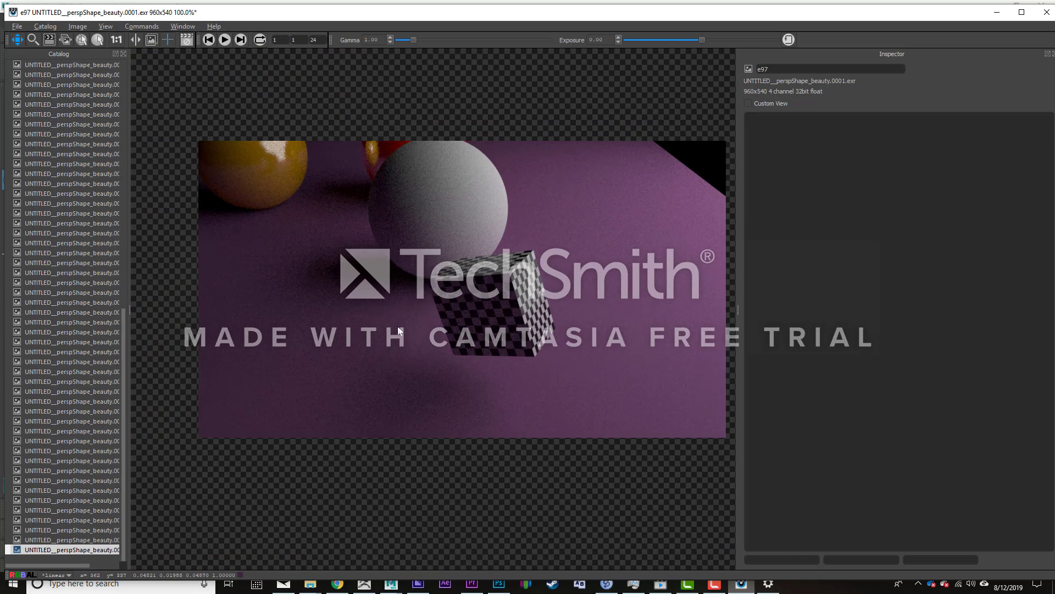
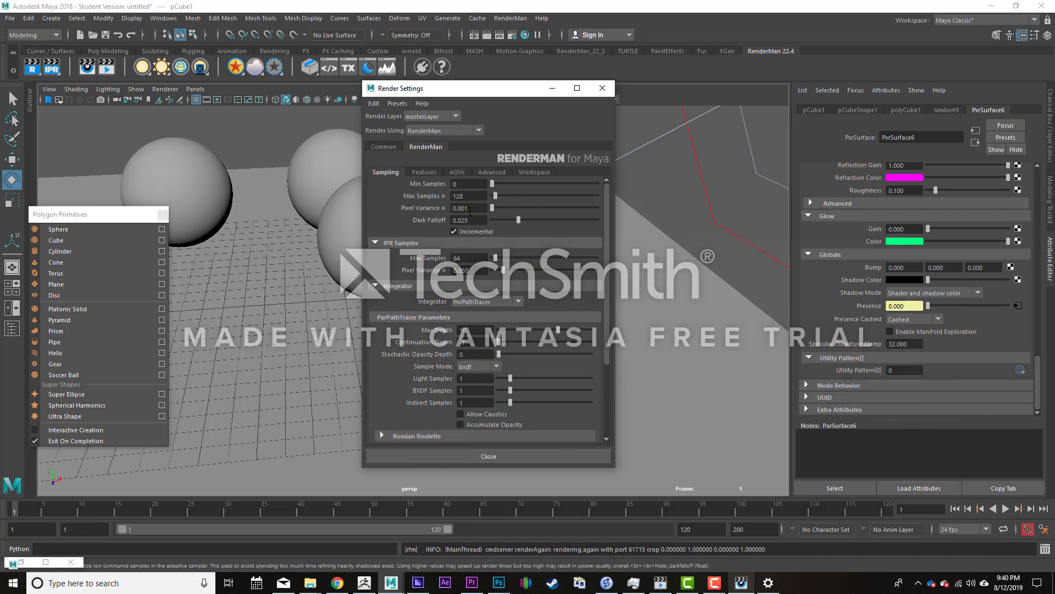
- Set the render's Pixel Variance to 0.01 and check the Min Samples setting in RenderMan's sampling options
{"action": "left_click", "coordinate": [467, 208]}
{"action": "type", "text": ".01"}
{"action": "key", "text": "Return"}
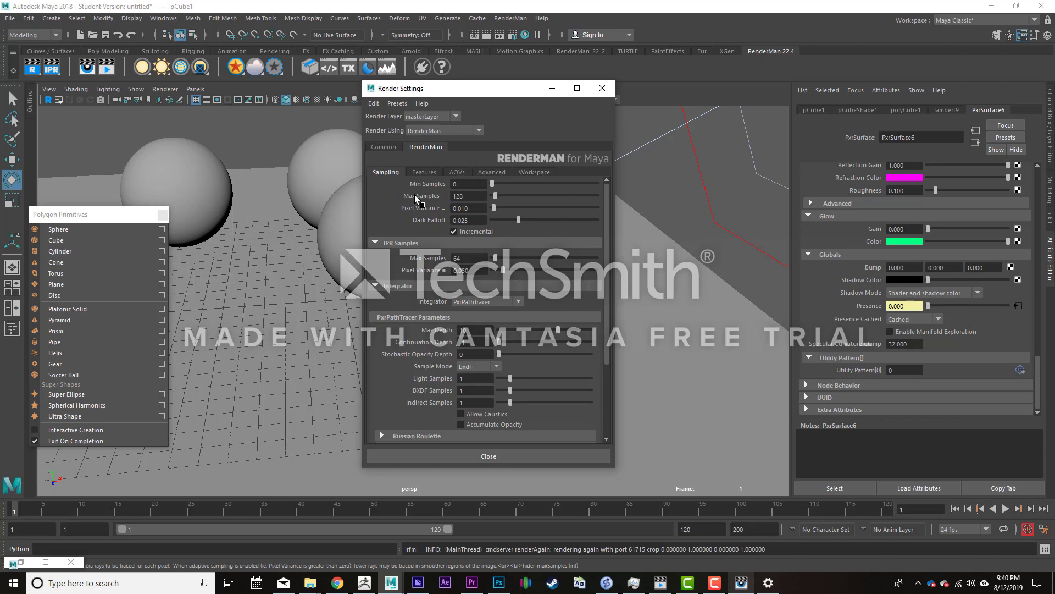
{"action": "left_click", "coordinate": [465, 185]}
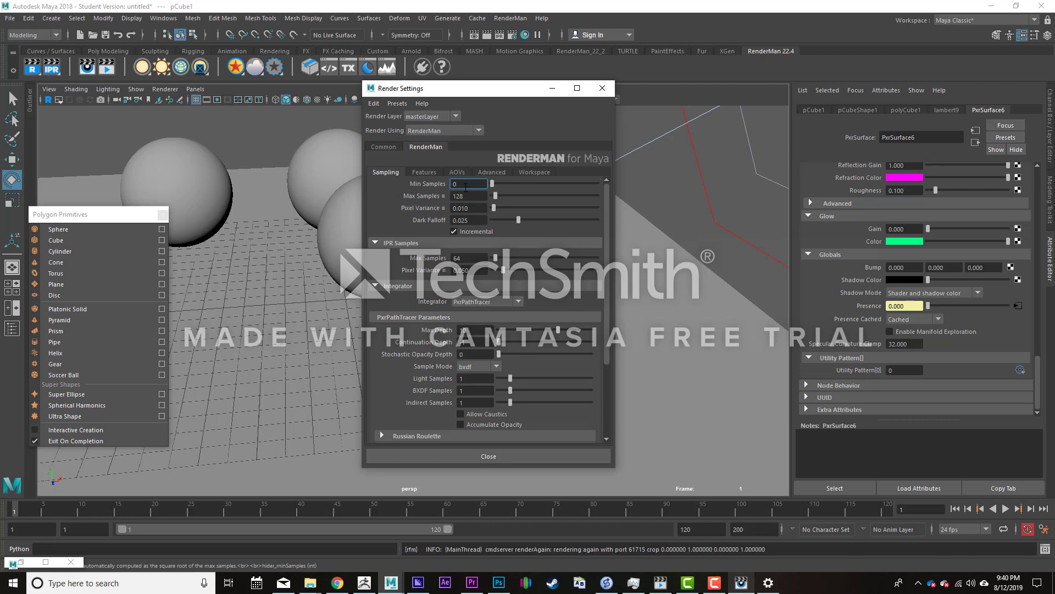
{"action": "scroll", "coordinate": [432, 273], "scroll_direction": "down", "scroll_amount": 3}
{"action": "scroll", "coordinate": [432, 272], "scroll_direction": "up", "scroll_amount": 3}
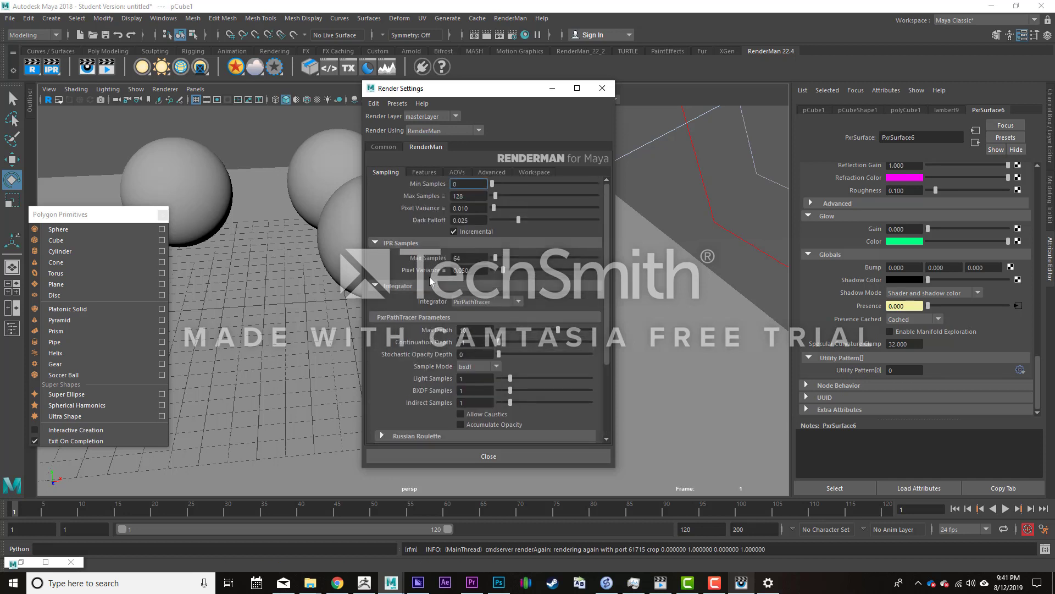
- Look through RenderMan's Features, AOVs, Advanced and Workspace settings, return to the sampling options, and close Render Settings
{"action": "left_click", "coordinate": [423, 173]}
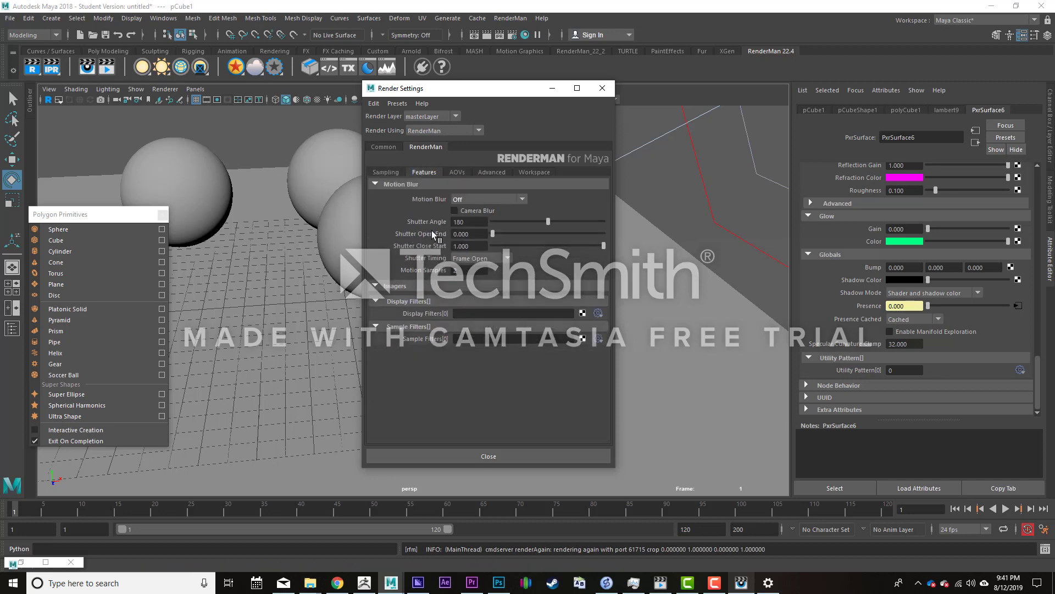
{"action": "left_click", "coordinate": [464, 172]}
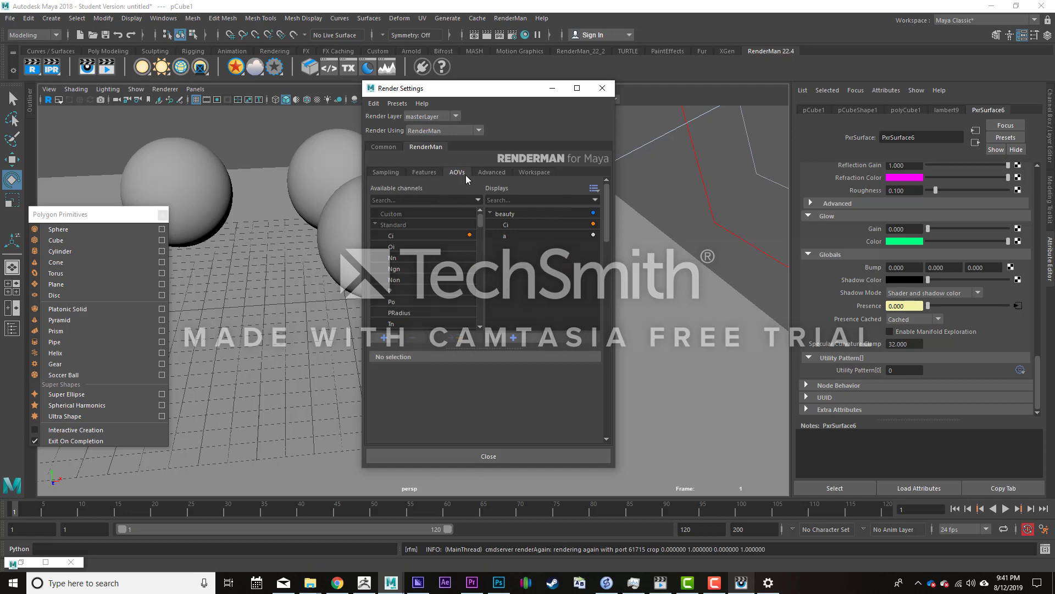
{"action": "left_click", "coordinate": [490, 171]}
{"action": "left_click", "coordinate": [457, 173]}
{"action": "left_click", "coordinate": [498, 173]}
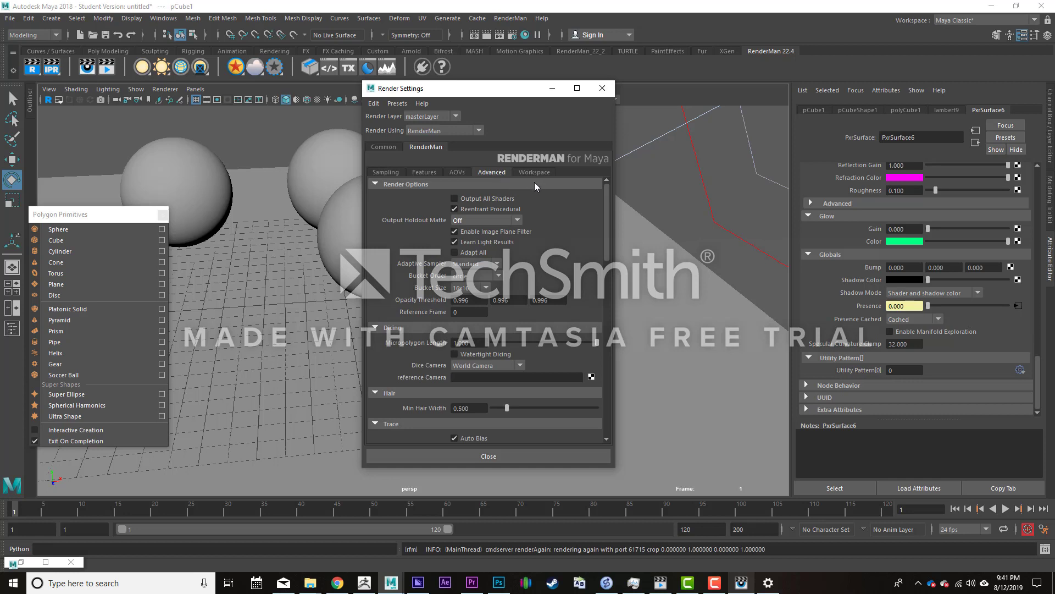
{"action": "left_click", "coordinate": [527, 173]}
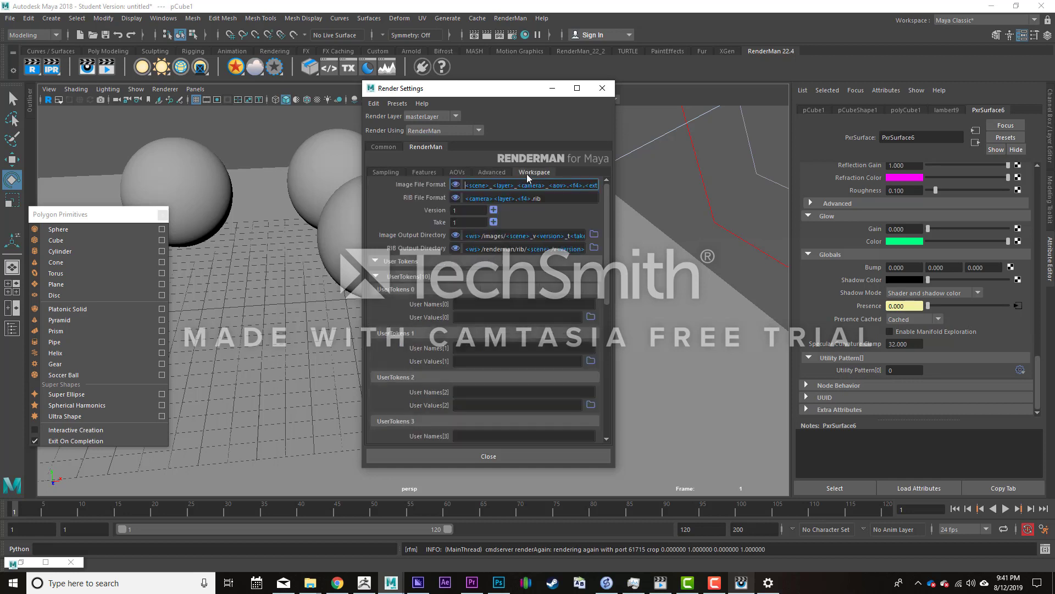
{"action": "left_click", "coordinate": [488, 171]}
{"action": "left_click", "coordinate": [453, 170]}
{"action": "left_click", "coordinate": [431, 172]}
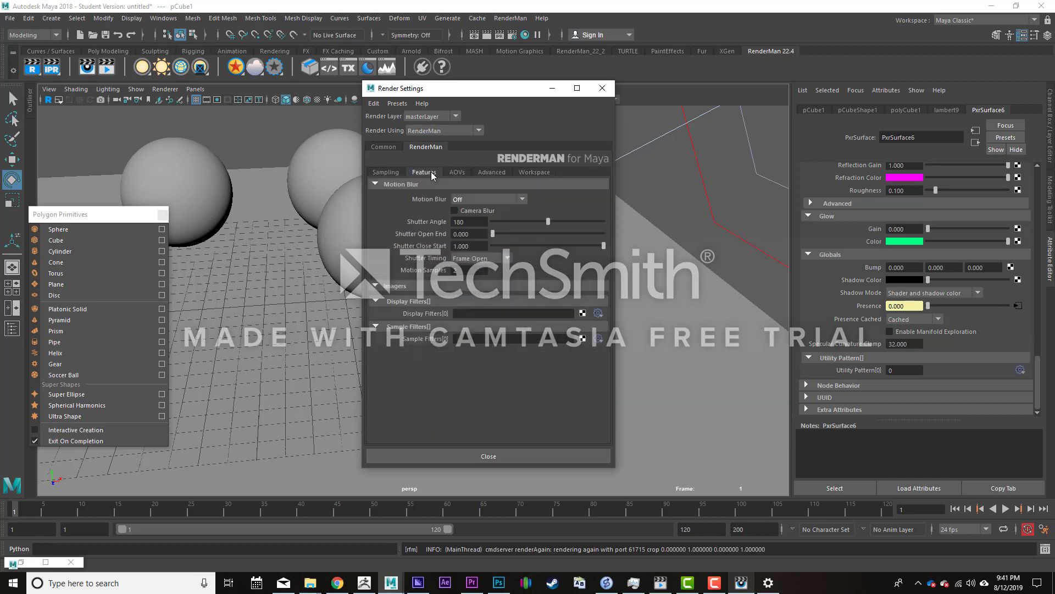
{"action": "left_click", "coordinate": [385, 172]}
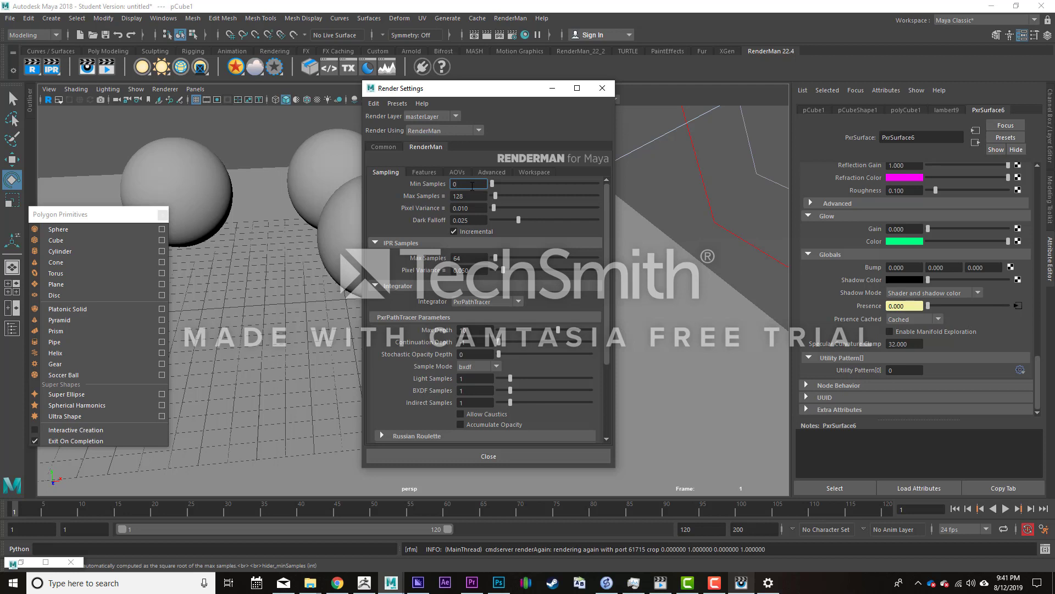
{"action": "left_click", "coordinate": [603, 88]}
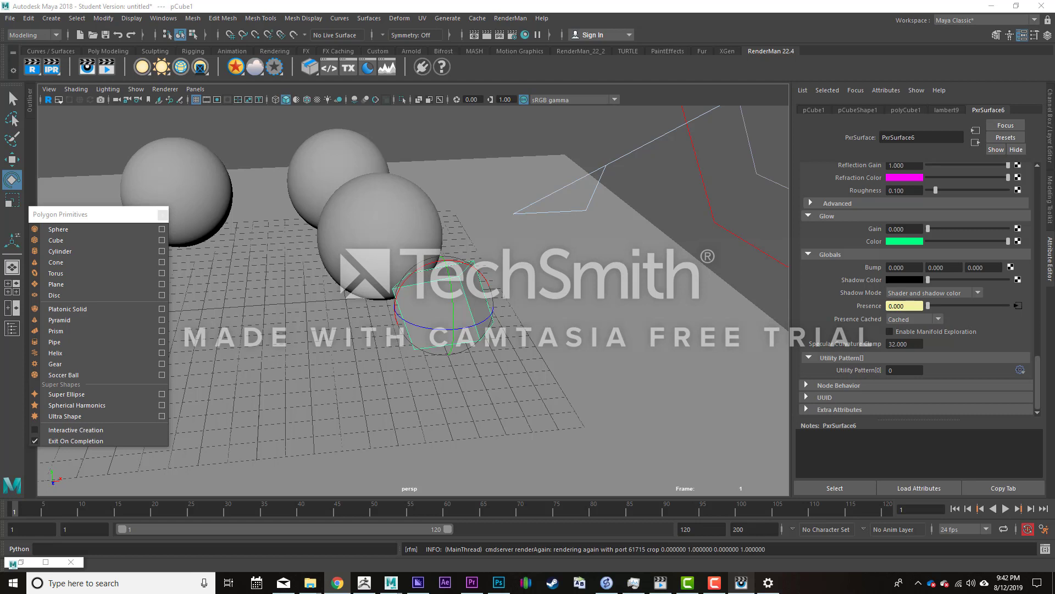
- Switch to the Assignment 1 document in Word and enter 4 as the day after "Due September"
{"action": "left_click_drag", "start_coordinate": [1054, 242], "coordinate": [334, 1]}
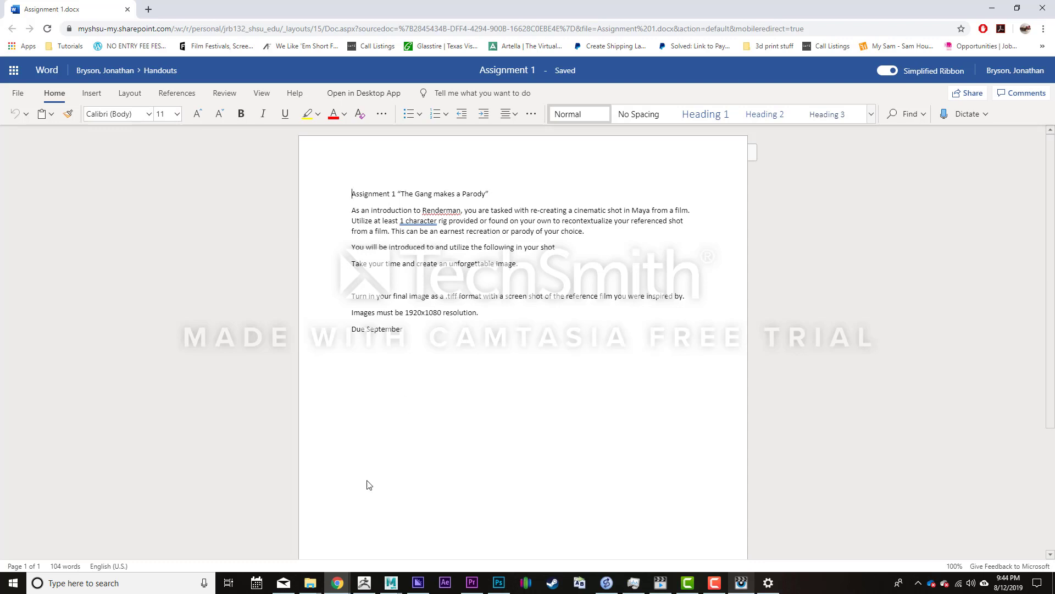
{"action": "left_click", "coordinate": [417, 333]}
{"action": "type", "text": "4"}
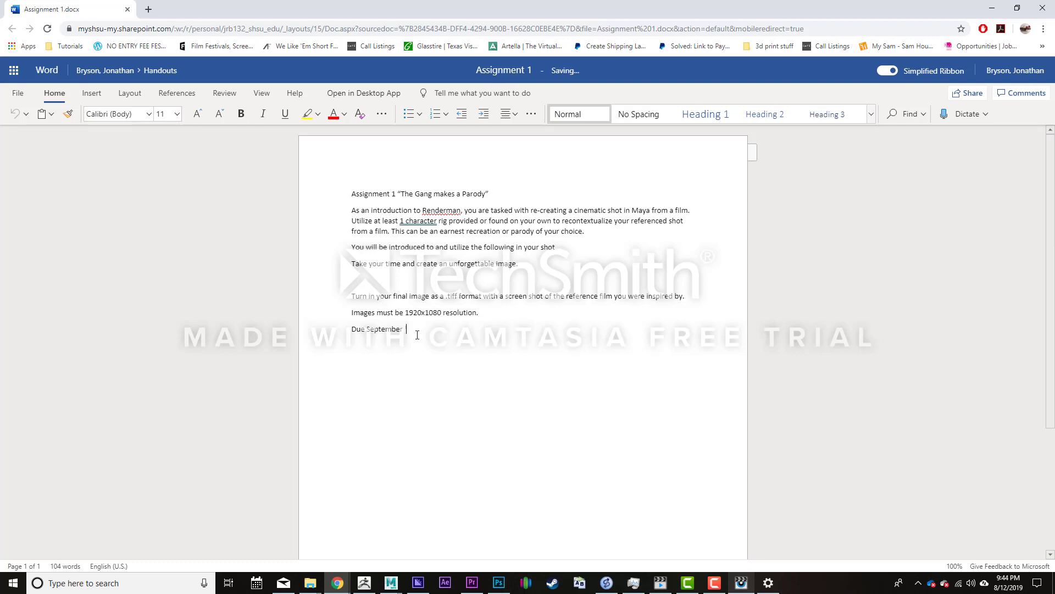